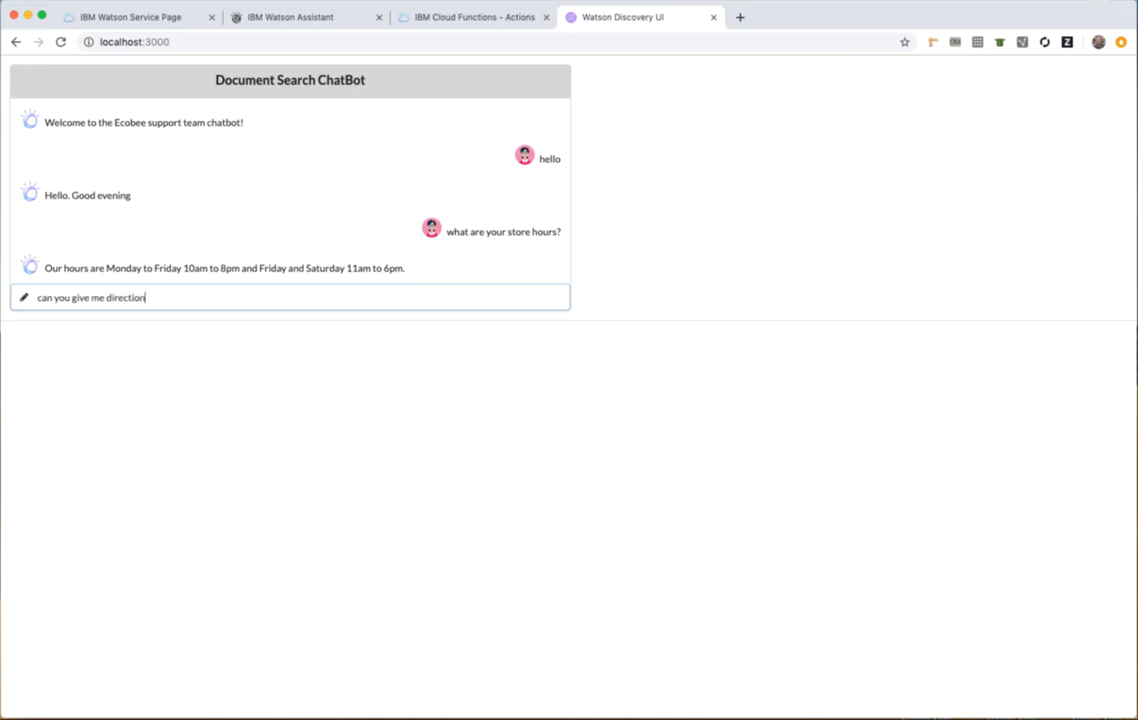
Ask the chatbot "can you give me directions?" and "how do I turn on the heater?", and highlight the first returned User Guide excerpt.
text(?)
key(Return)
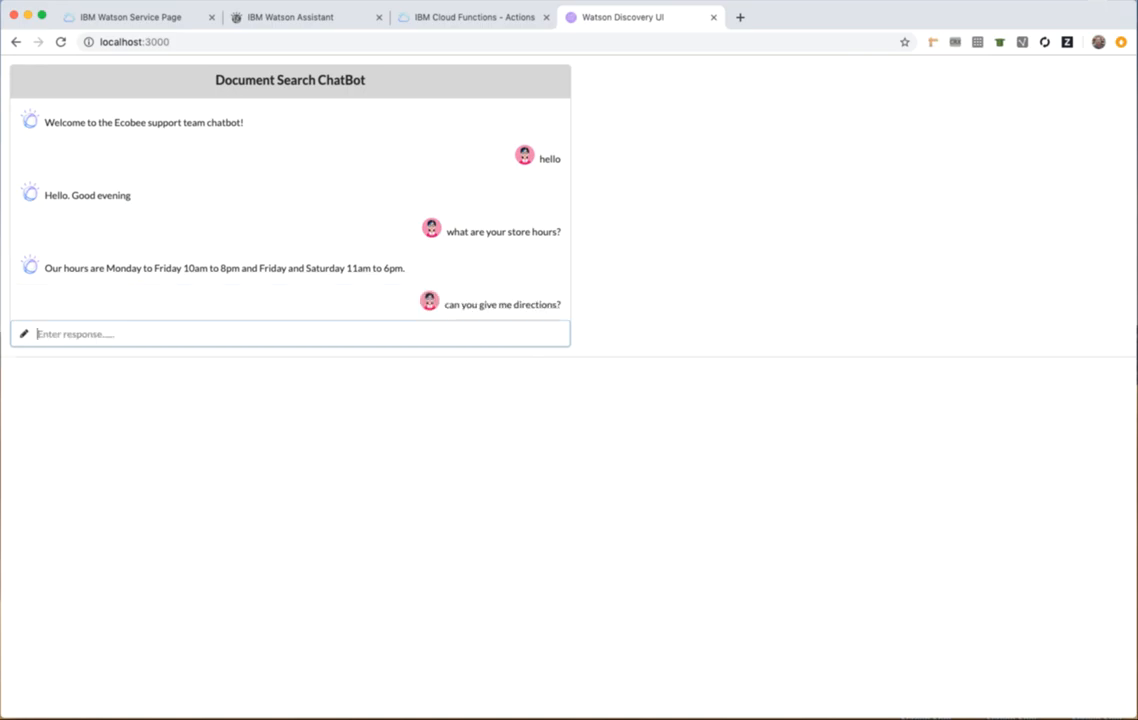
text(how do I turn on the heate)
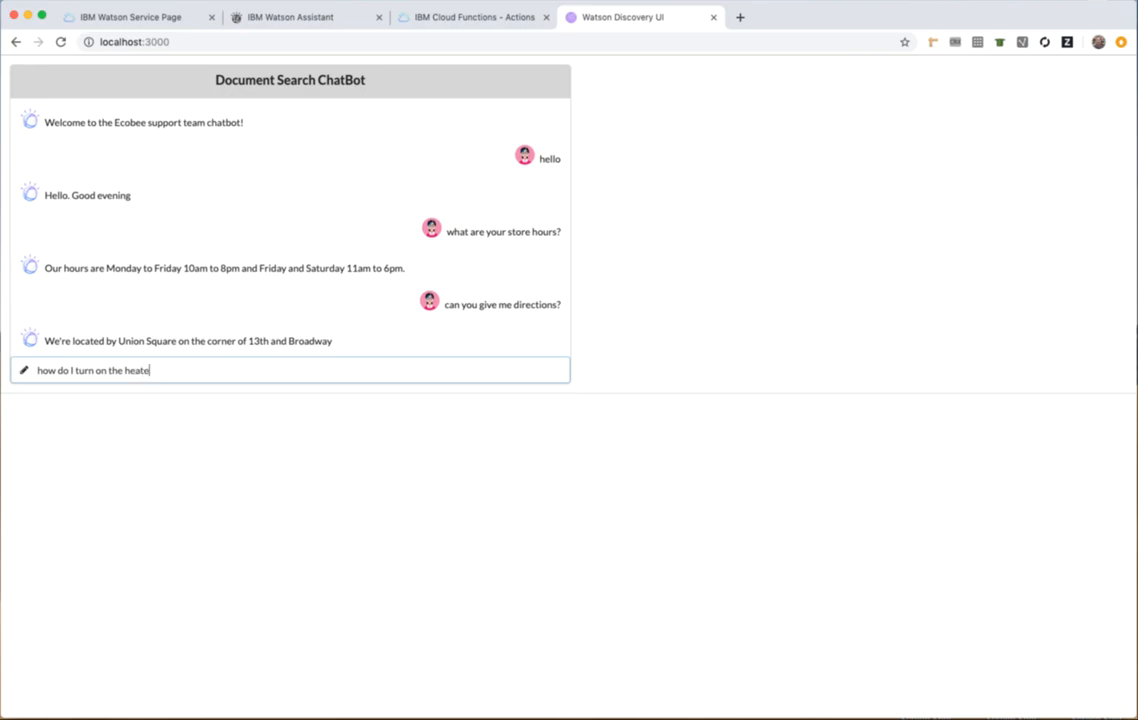
text(r?)
key(Return)
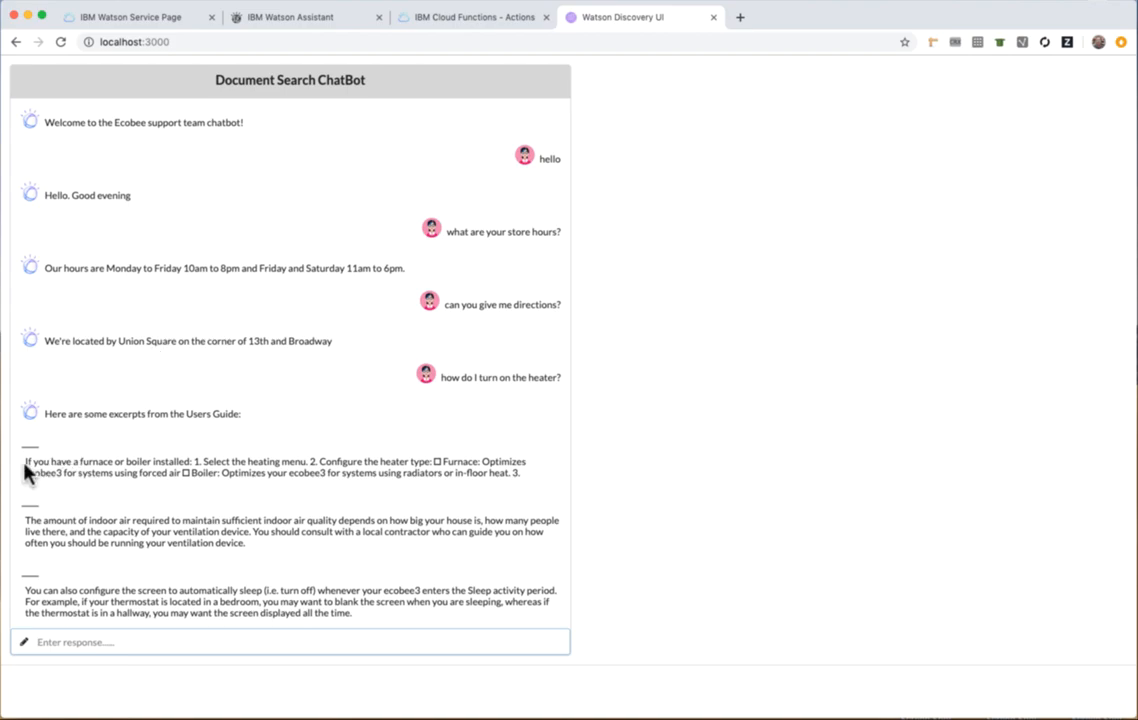
drag(26, 462, 313, 492)
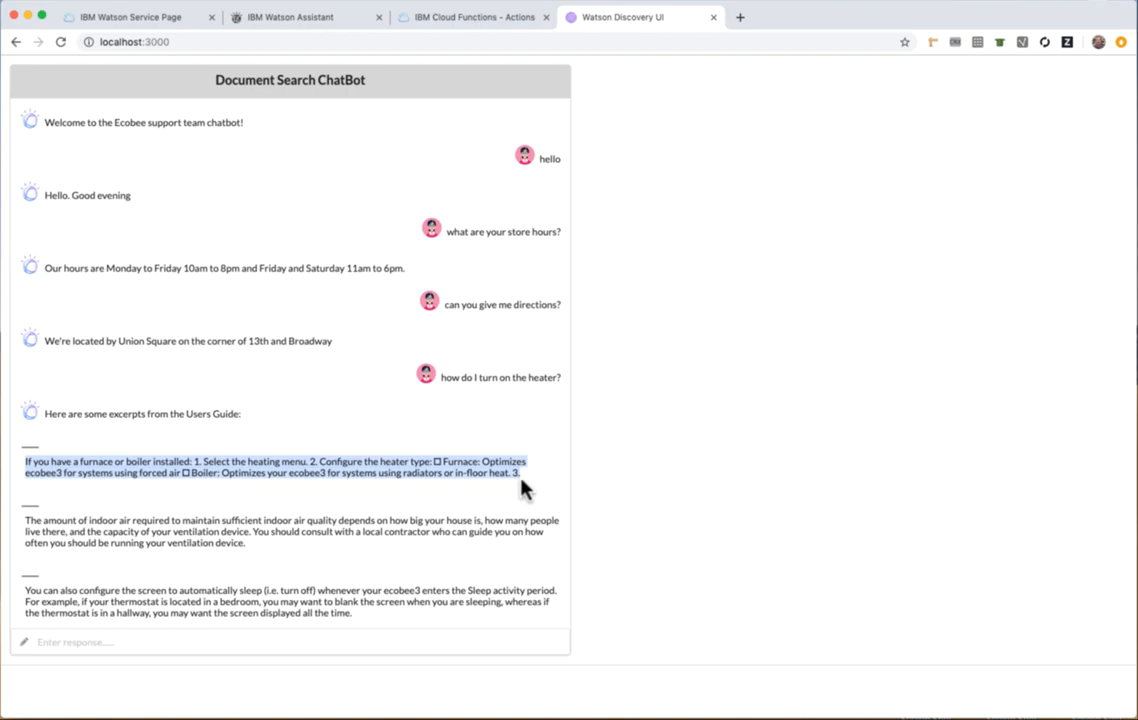
click(469, 505)
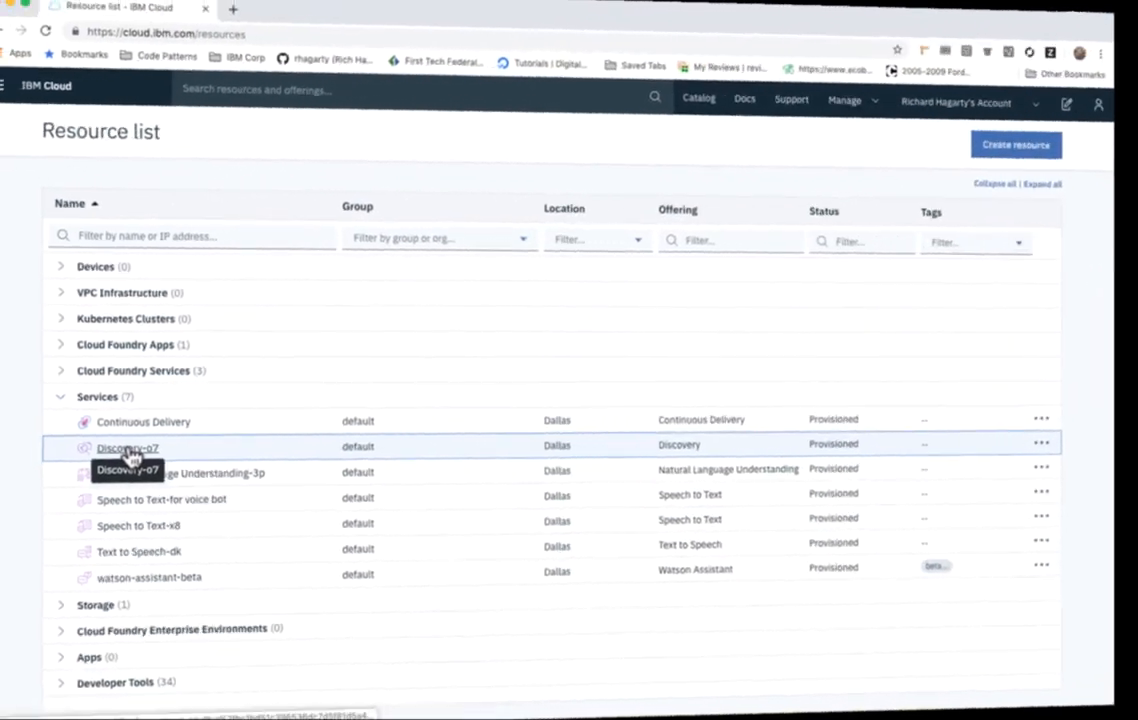
Launch the Watson Discovery tool and create a new English data collection for uploaded data named owners-manual.
click(180, 485)
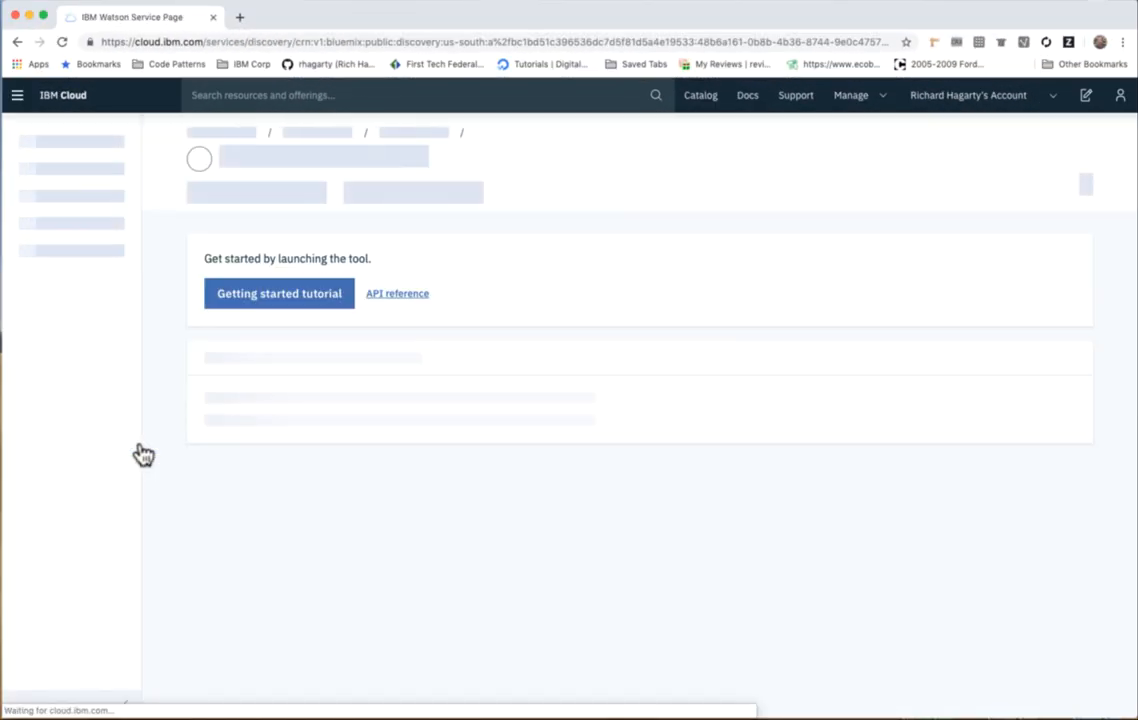
click(288, 298)
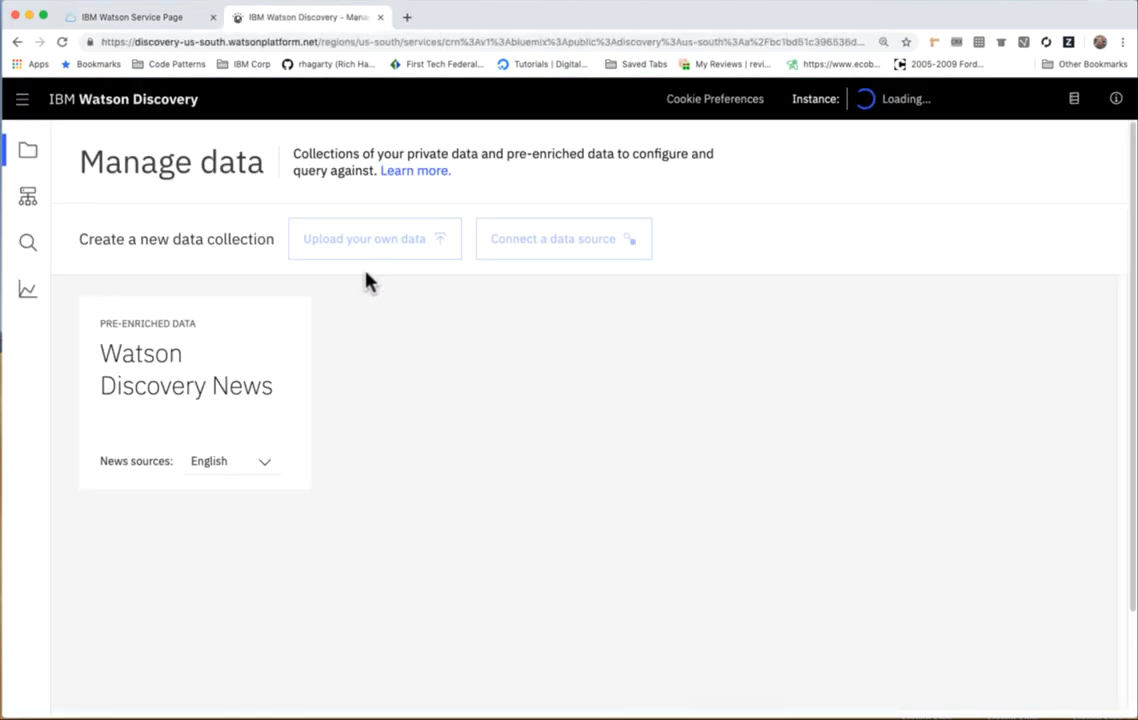
click(372, 240)
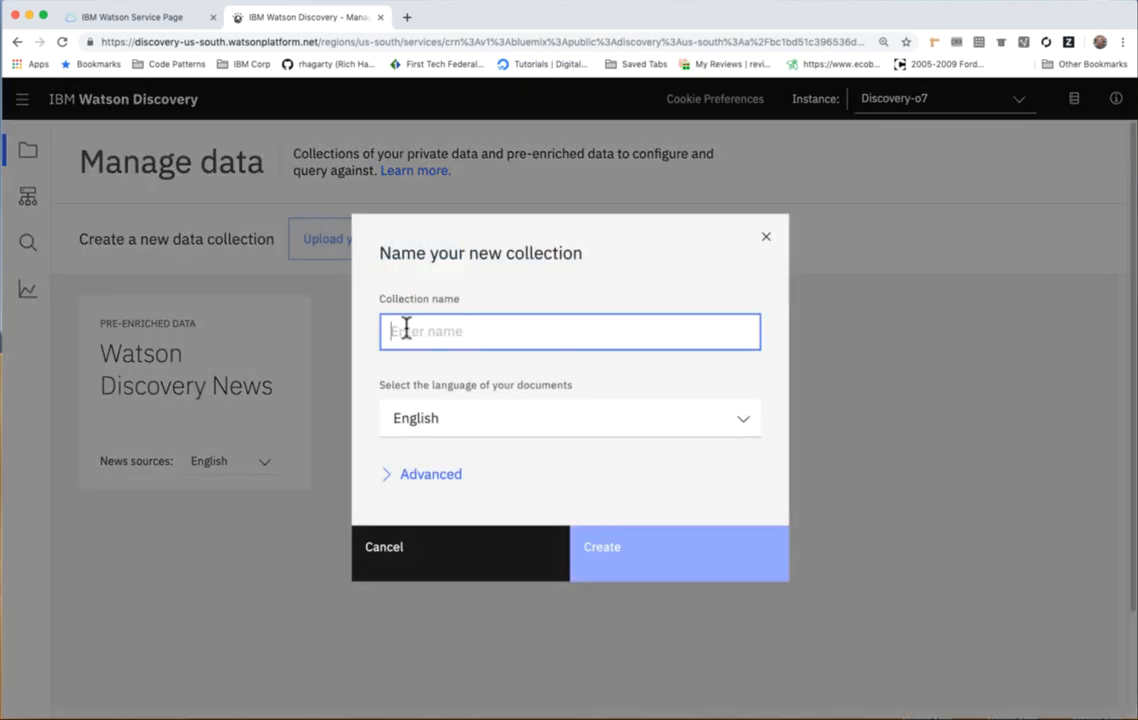
text(owners-man)
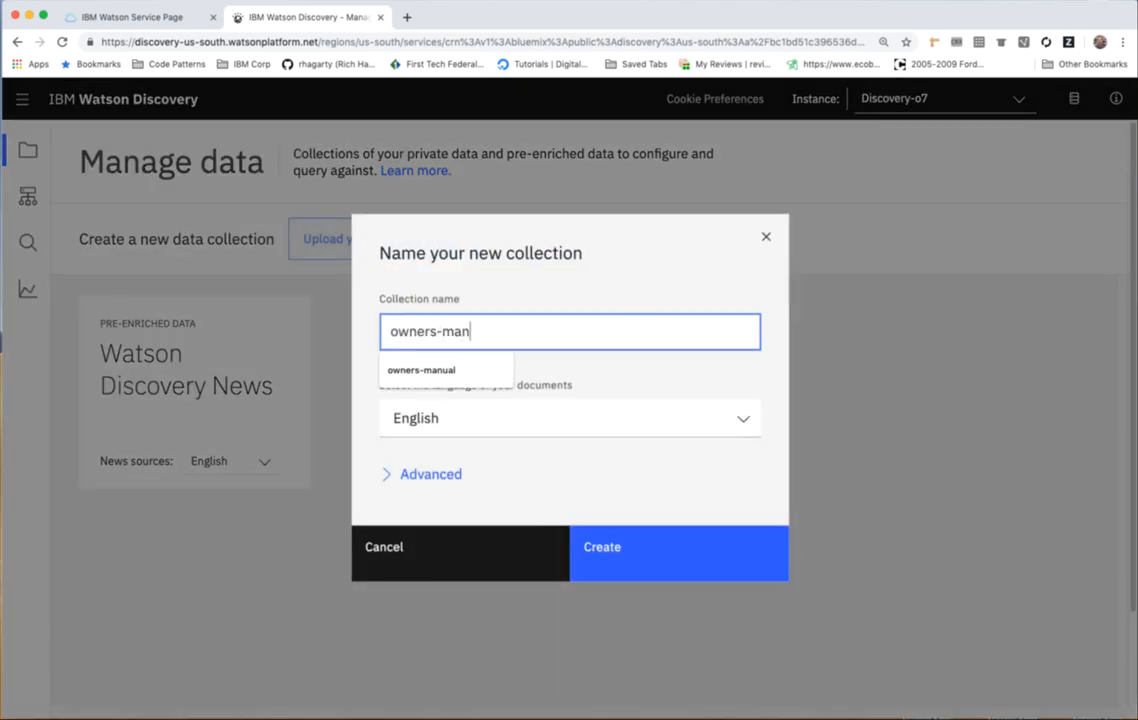
text(ual)
key(Return)
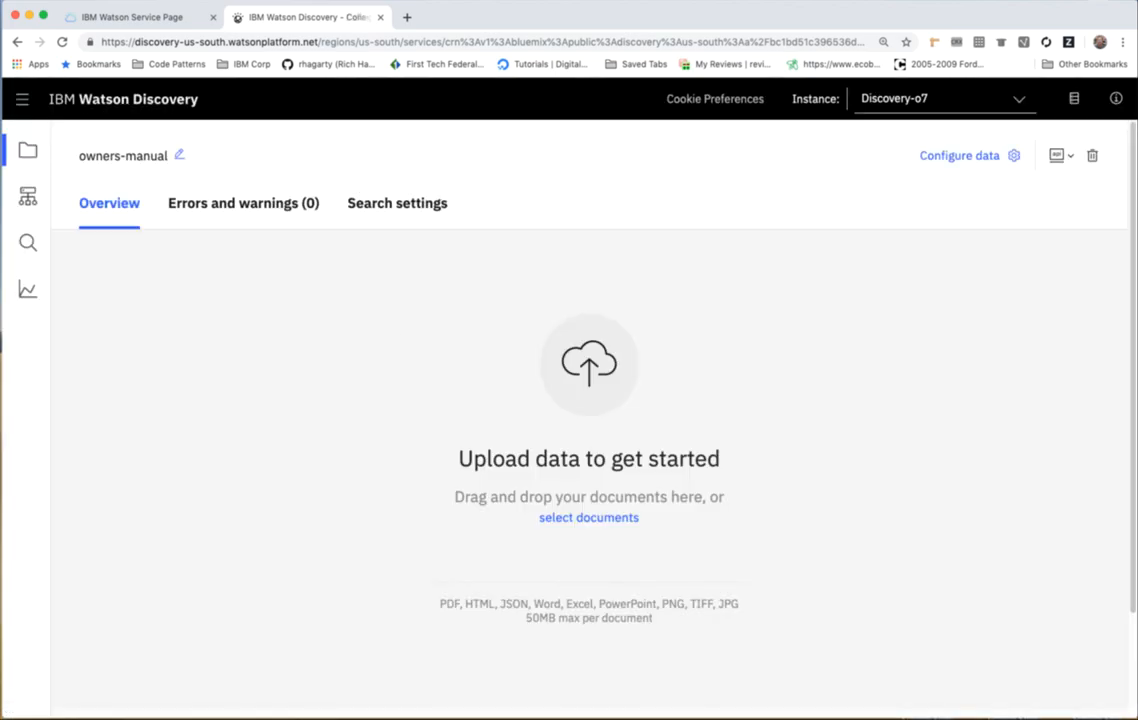
Upload ecobee3_UserGuide.pdf from the data folder into the owners-manual collection.
click(588, 517)
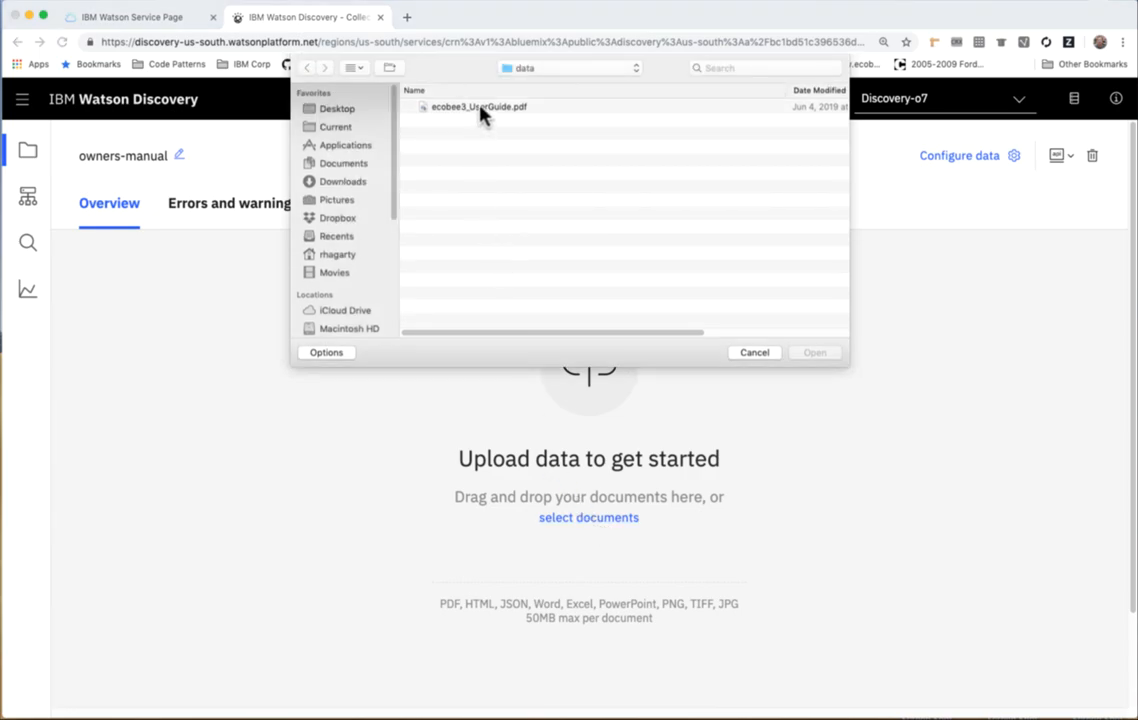
click(479, 108)
click(812, 358)
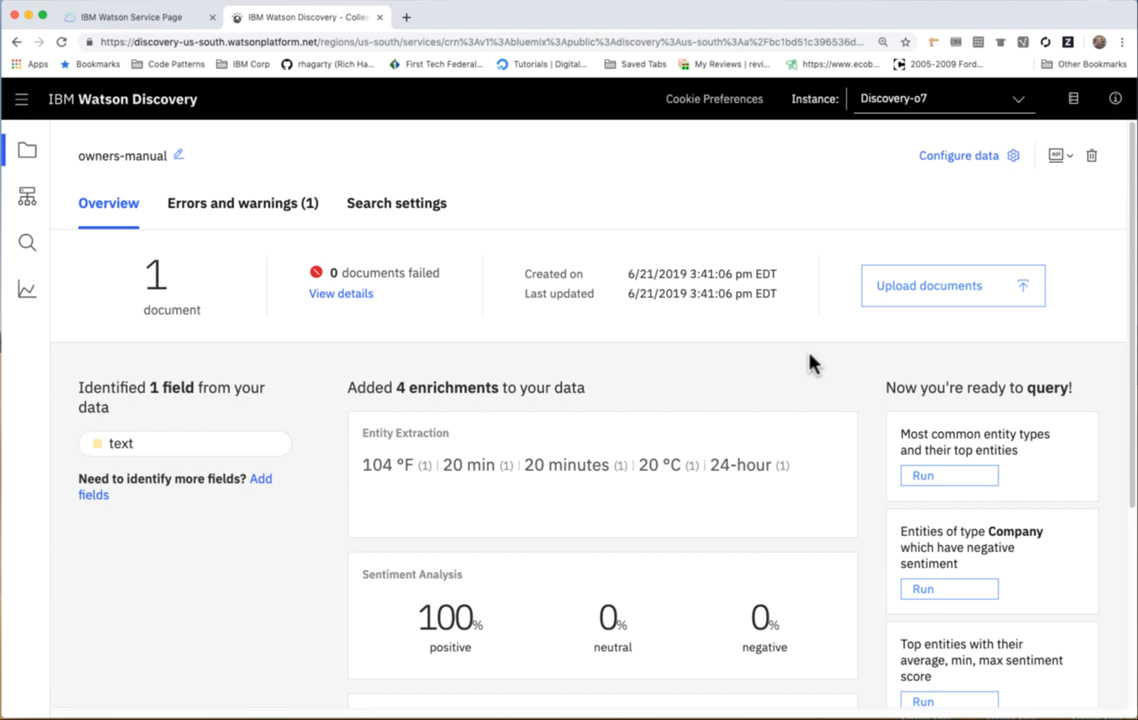
Review the collection's enrichments and run the natural-language document query "how do I turn on the heater?".
scroll(762, 462, down, 2)
scroll(762, 467, down, 2)
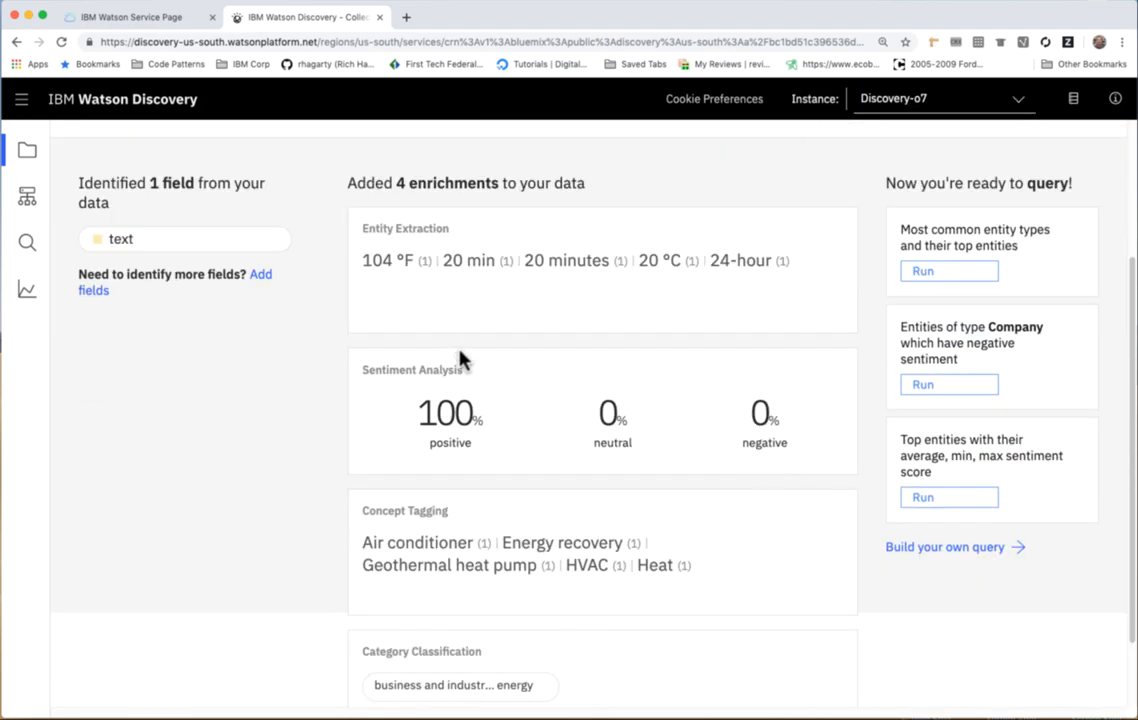
scroll(460, 358, down, 2)
click(945, 477)
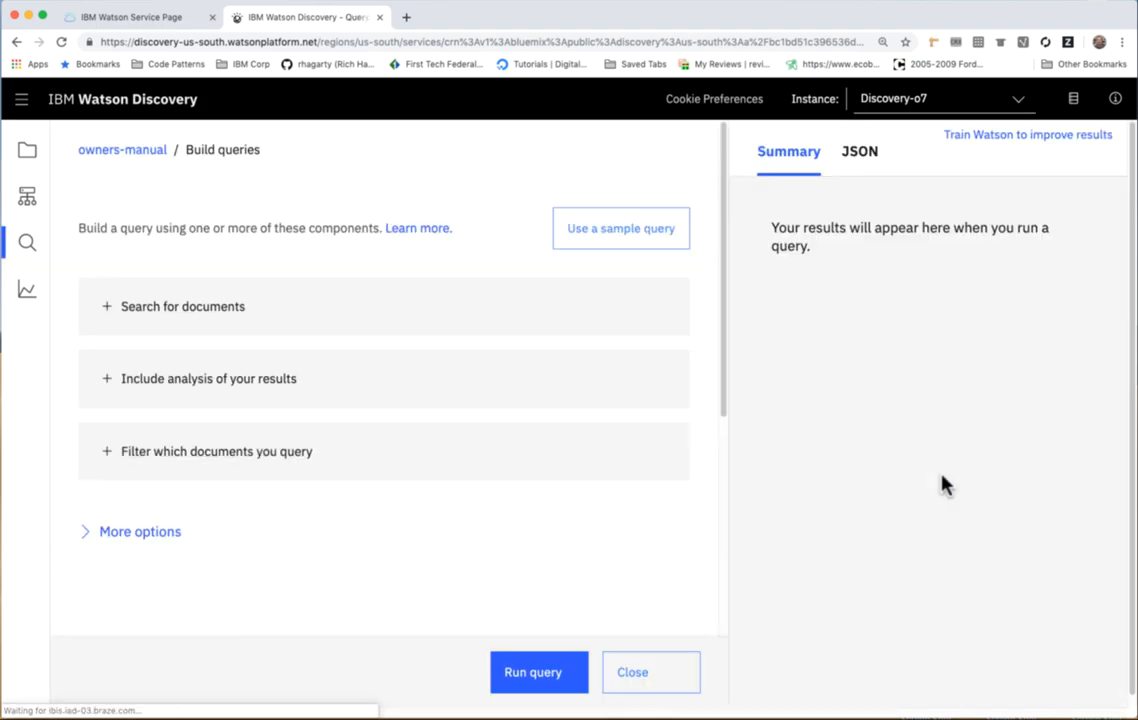
click(177, 320)
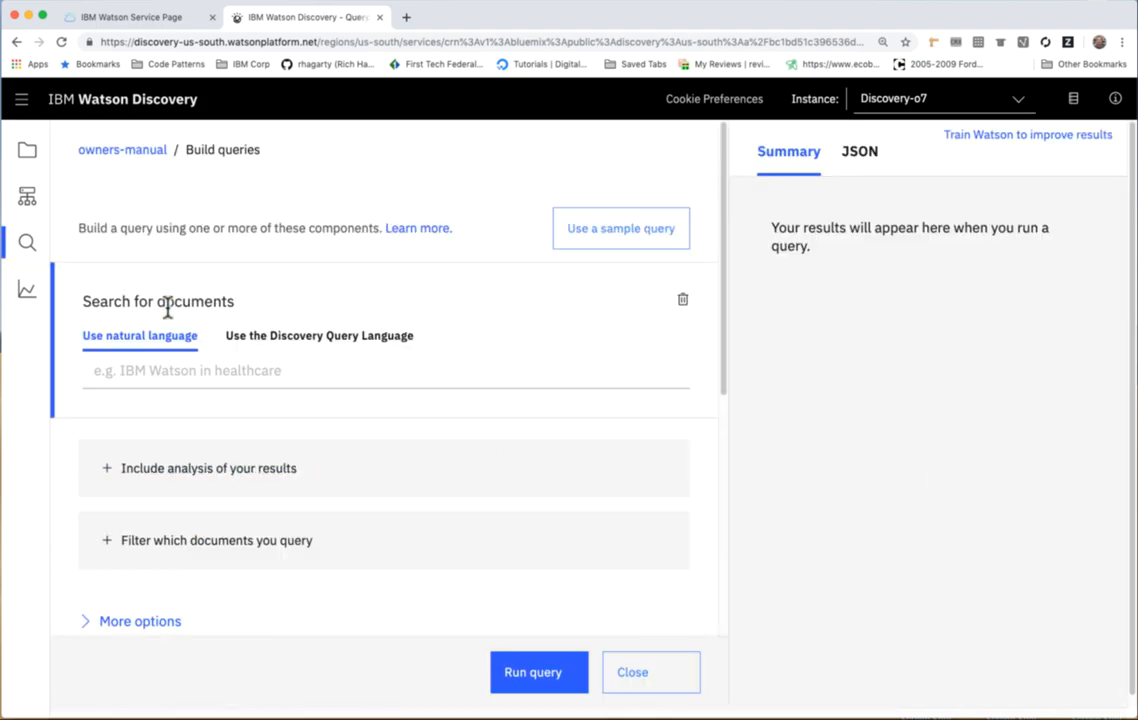
click(140, 370)
click(140, 408)
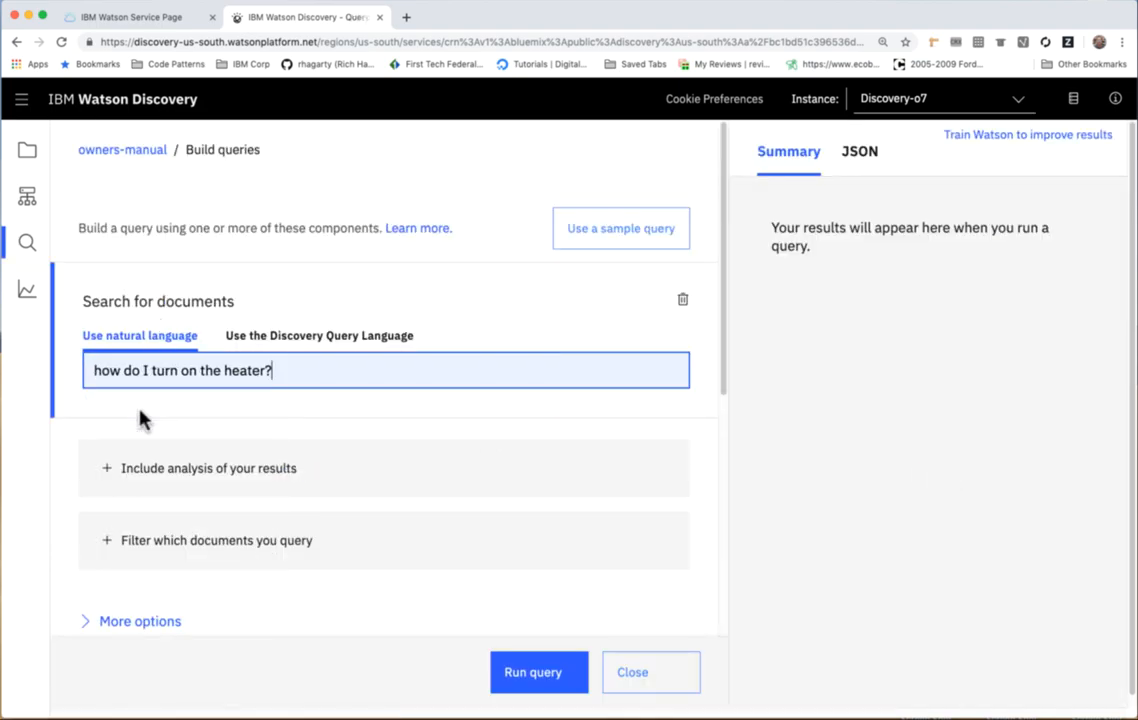
click(563, 682)
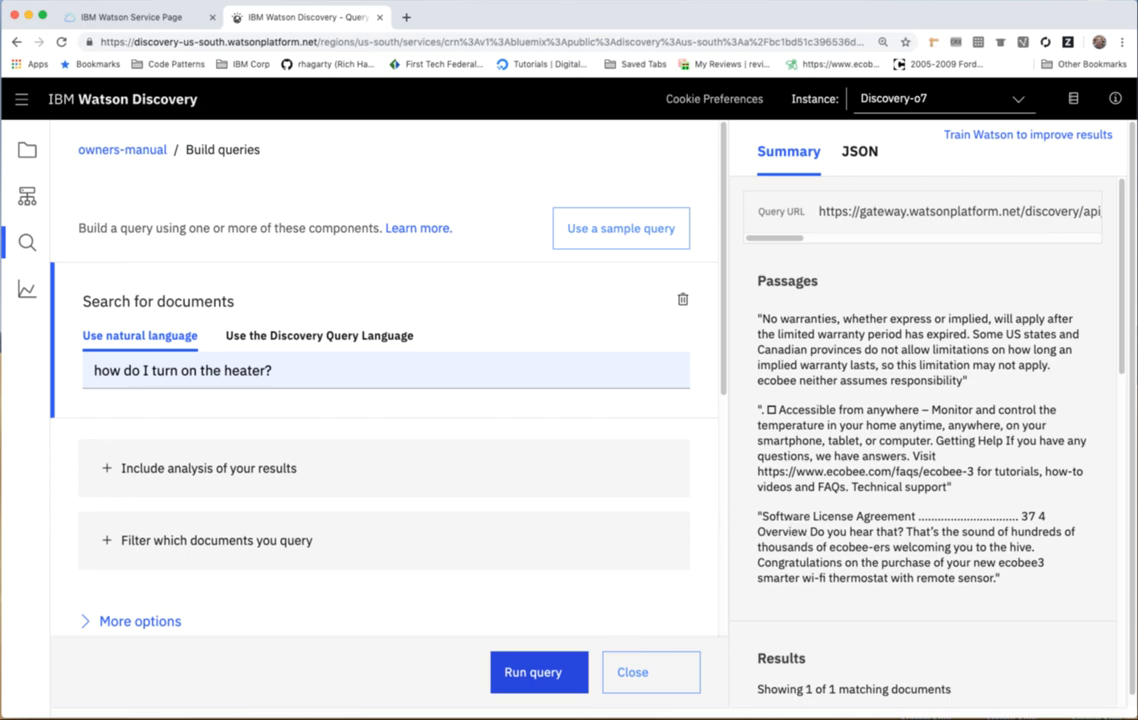
In the owners-manual collection's data configuration, label page 1's main heading as title and its bottom lines as footer, and submit the page.
click(147, 150)
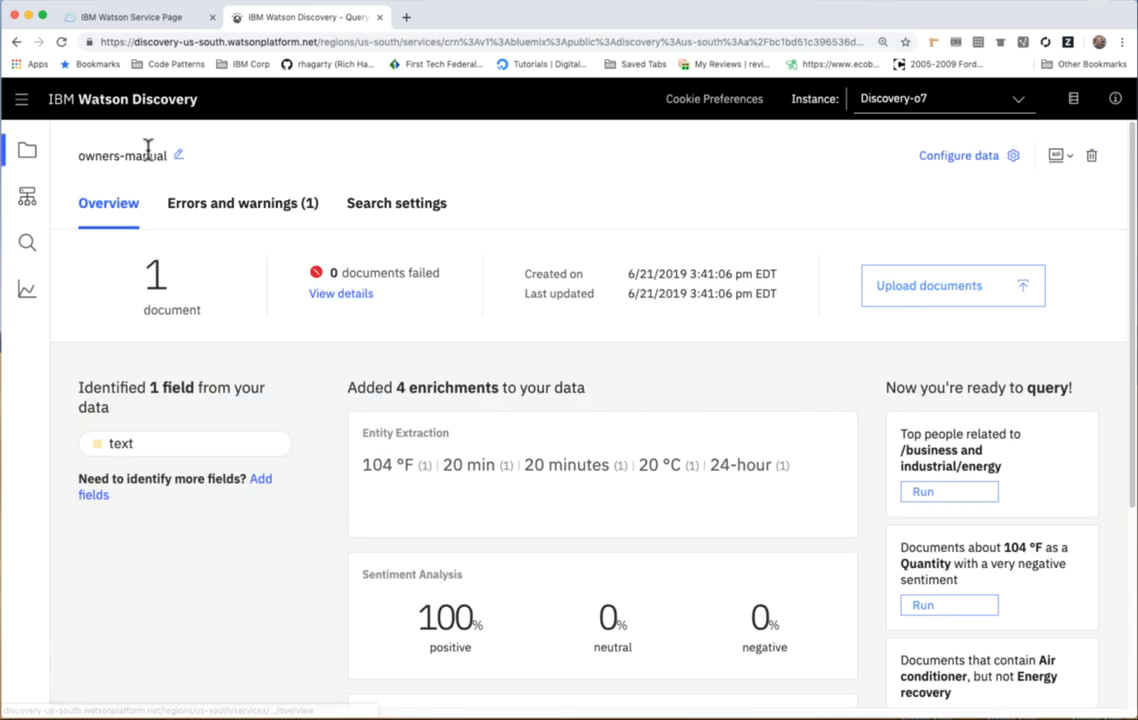
click(960, 158)
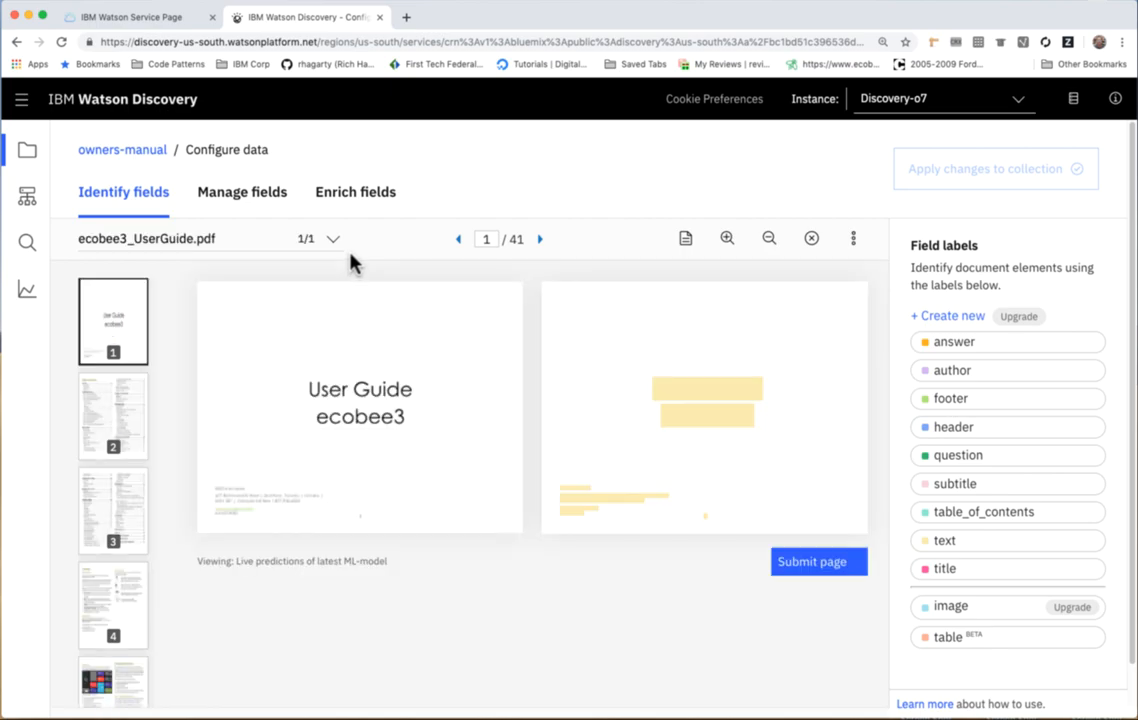
click(945, 568)
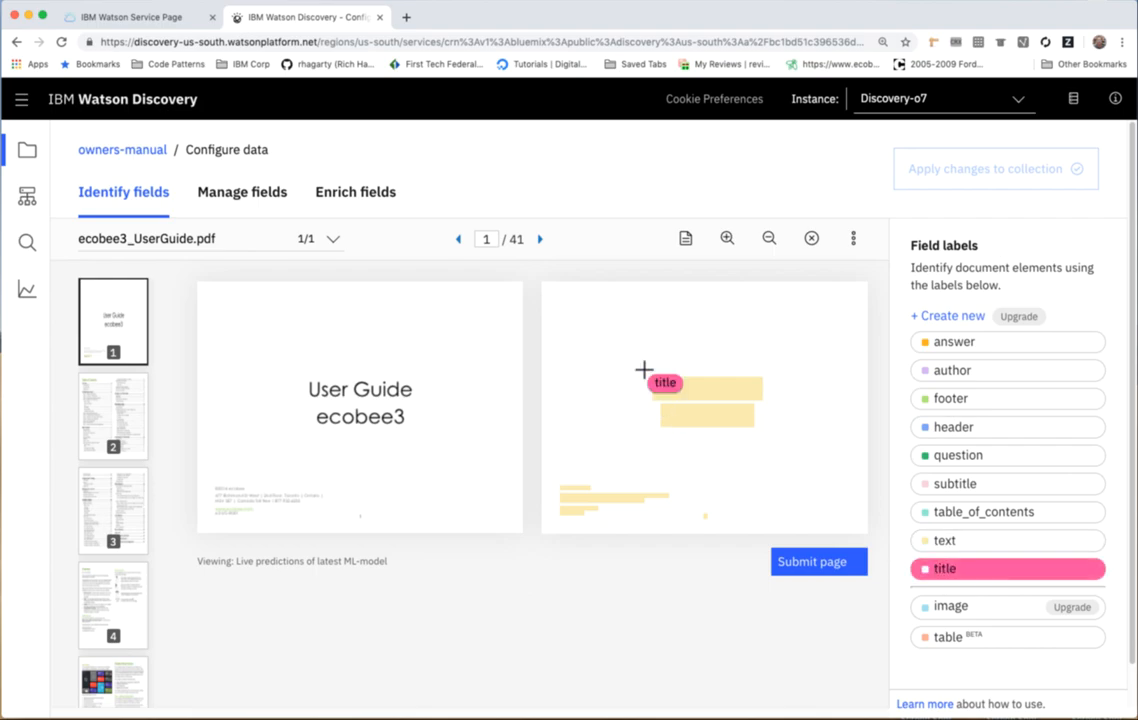
drag(648, 373, 780, 434)
click(951, 398)
drag(594, 483, 605, 516)
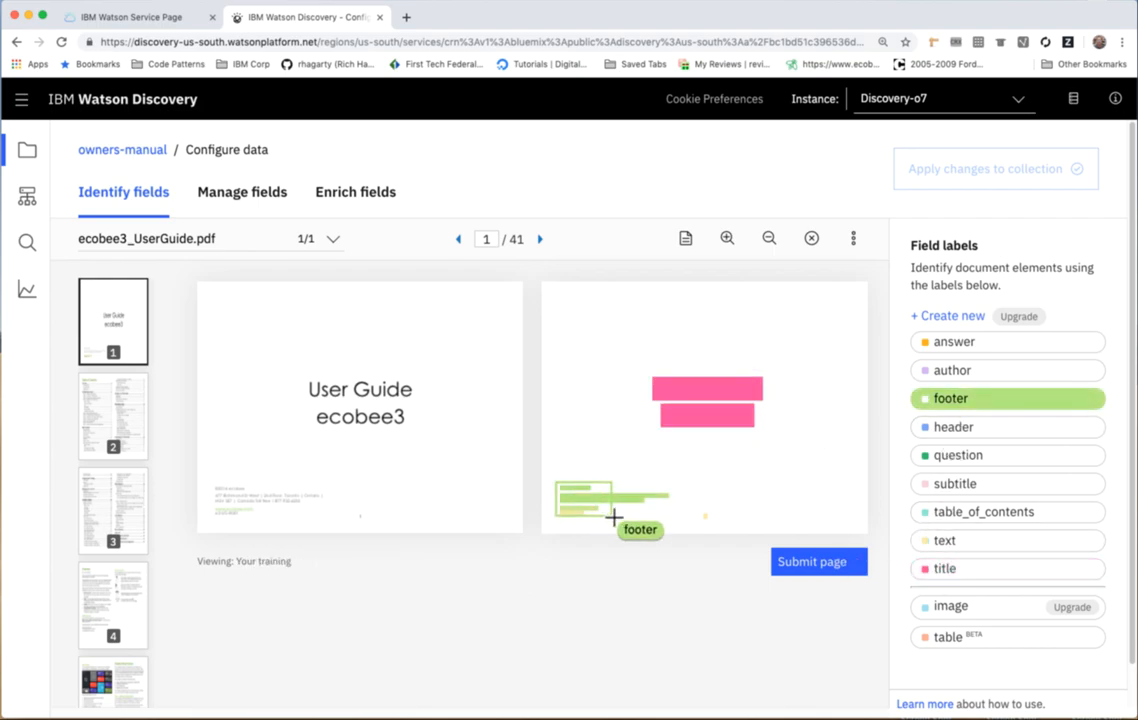
click(803, 578)
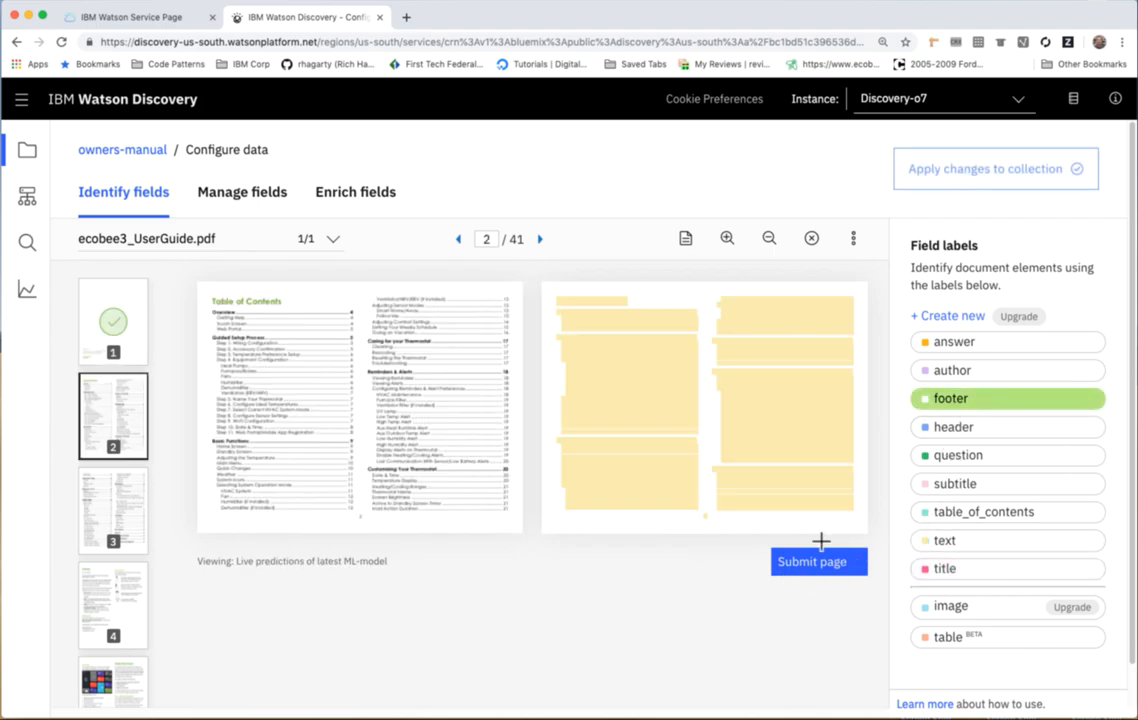
Label both columns of page 2 as table_of_contents and its page number as footer, and submit the page.
click(960, 511)
drag(549, 291, 866, 523)
click(945, 399)
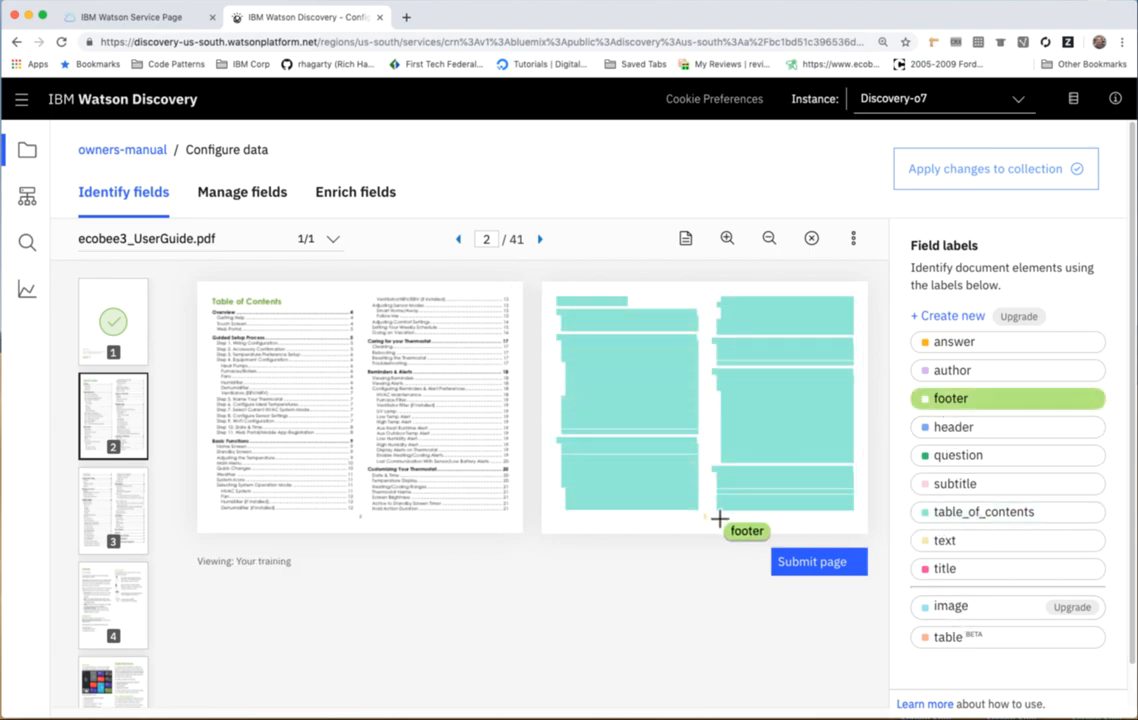
drag(692, 505, 716, 523)
click(803, 576)
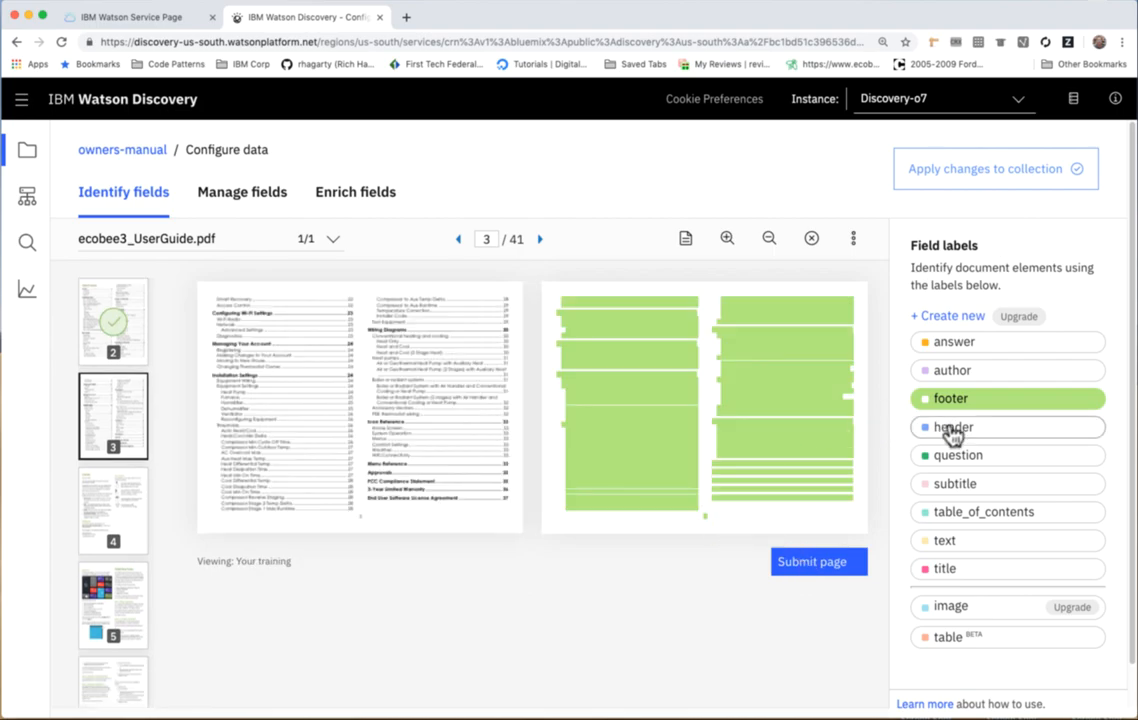
Label both columns of page 3 as table_of_contents and submit the page.
click(946, 514)
drag(551, 293, 858, 512)
click(822, 565)
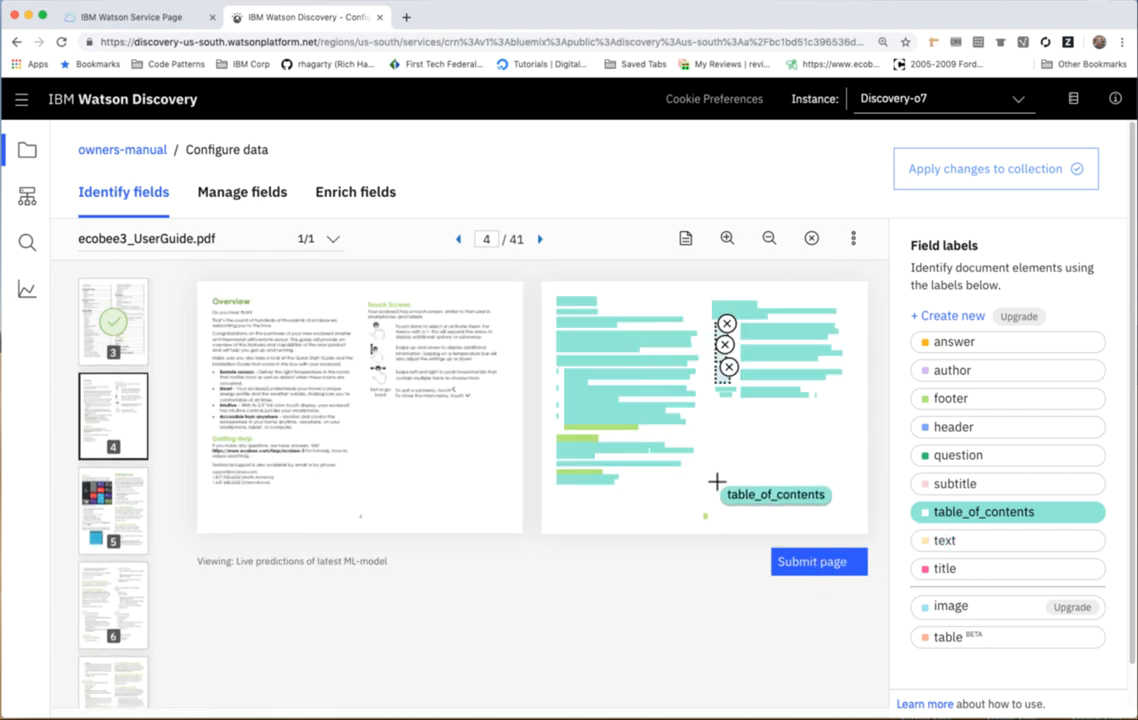
Label page 4's first column, plus the heading and first lines of its Touch Screen section, as text.
click(945, 541)
drag(550, 291, 691, 508)
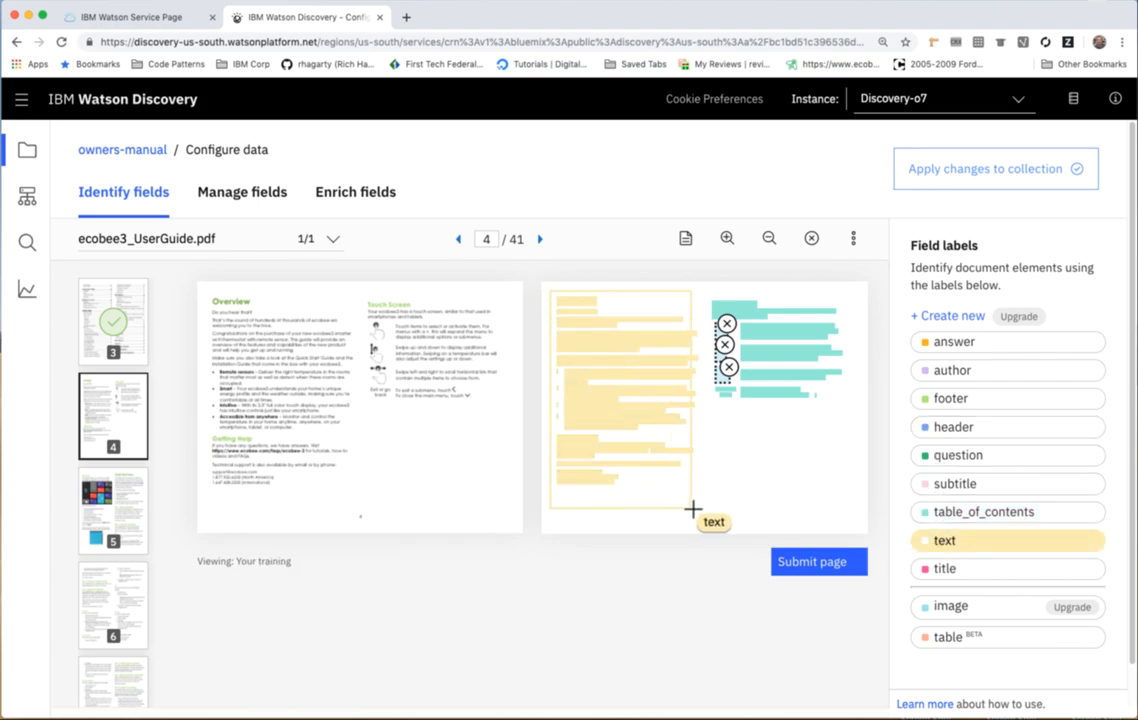
drag(711, 299, 846, 322)
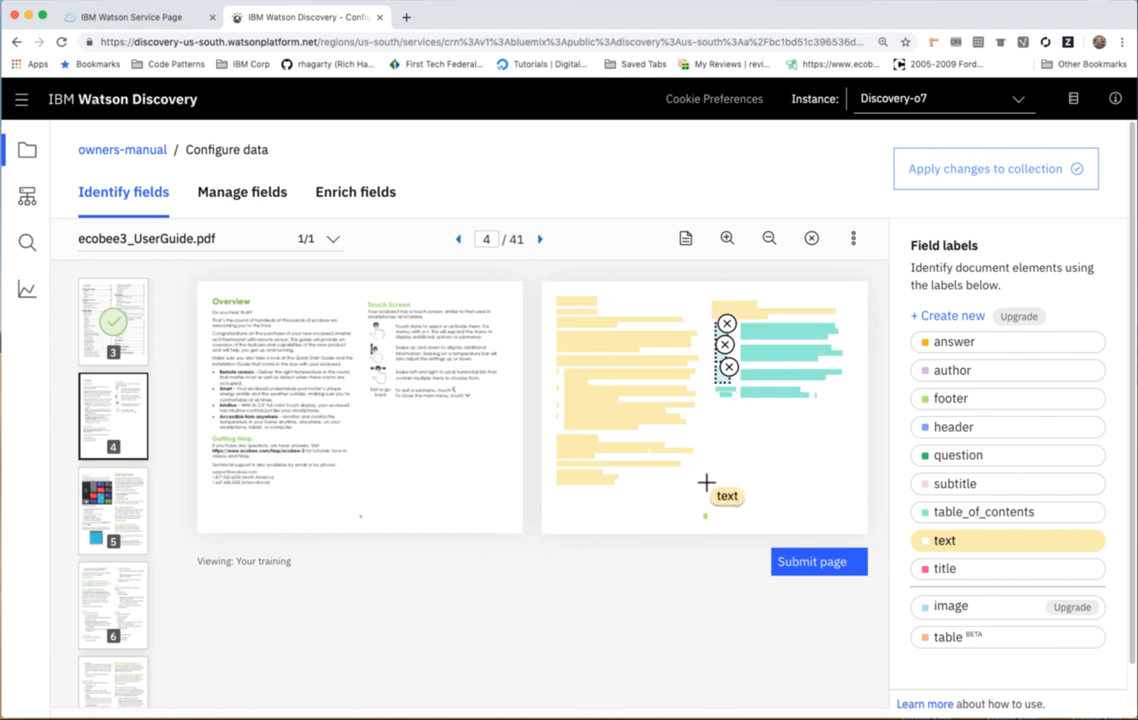
Label page 4's Overview, Getting Help and Touch Screen headings as subtitle and submit the page.
click(950, 398)
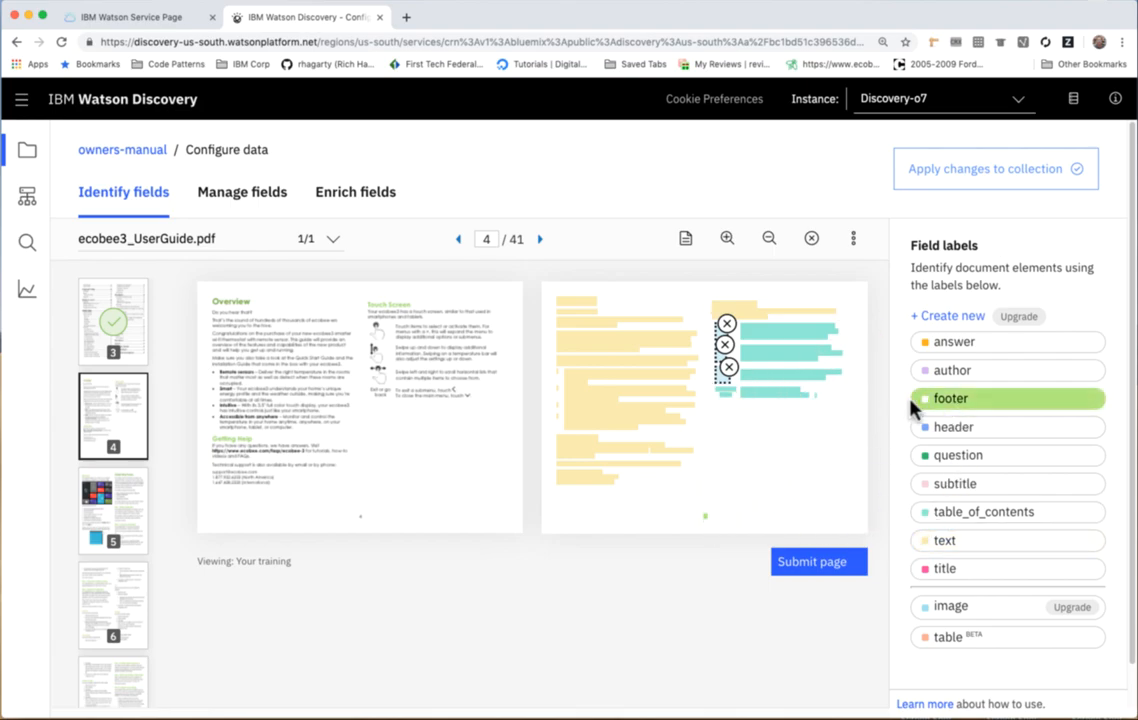
click(950, 484)
click(578, 300)
click(564, 437)
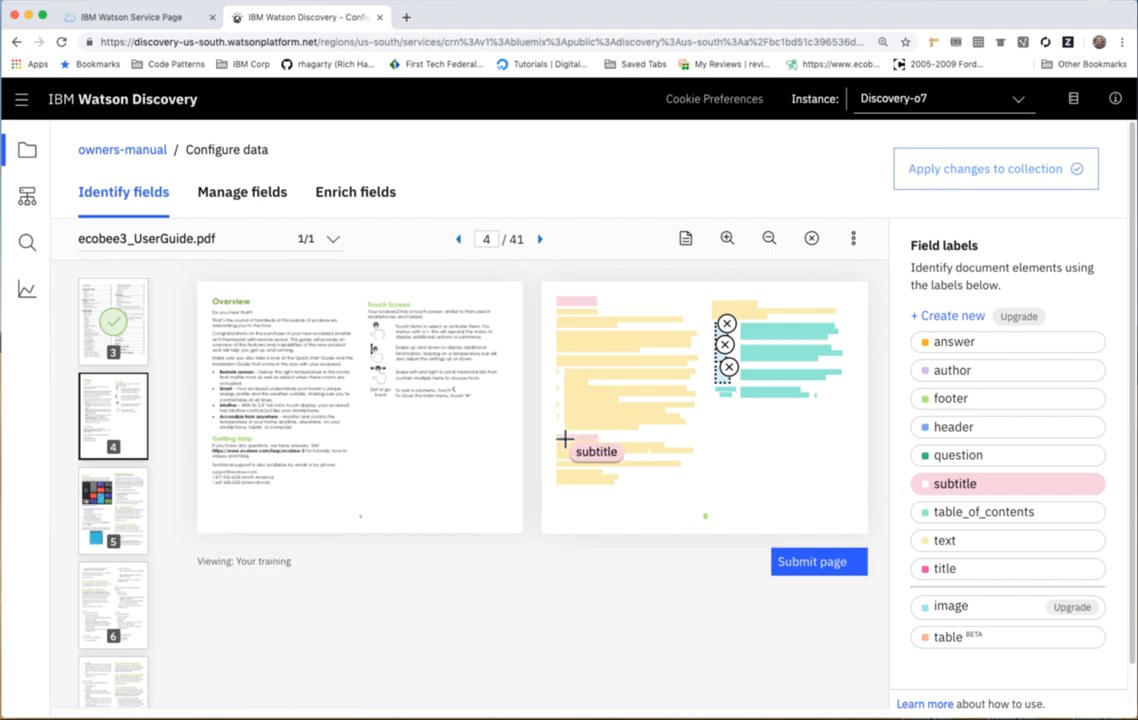
click(714, 304)
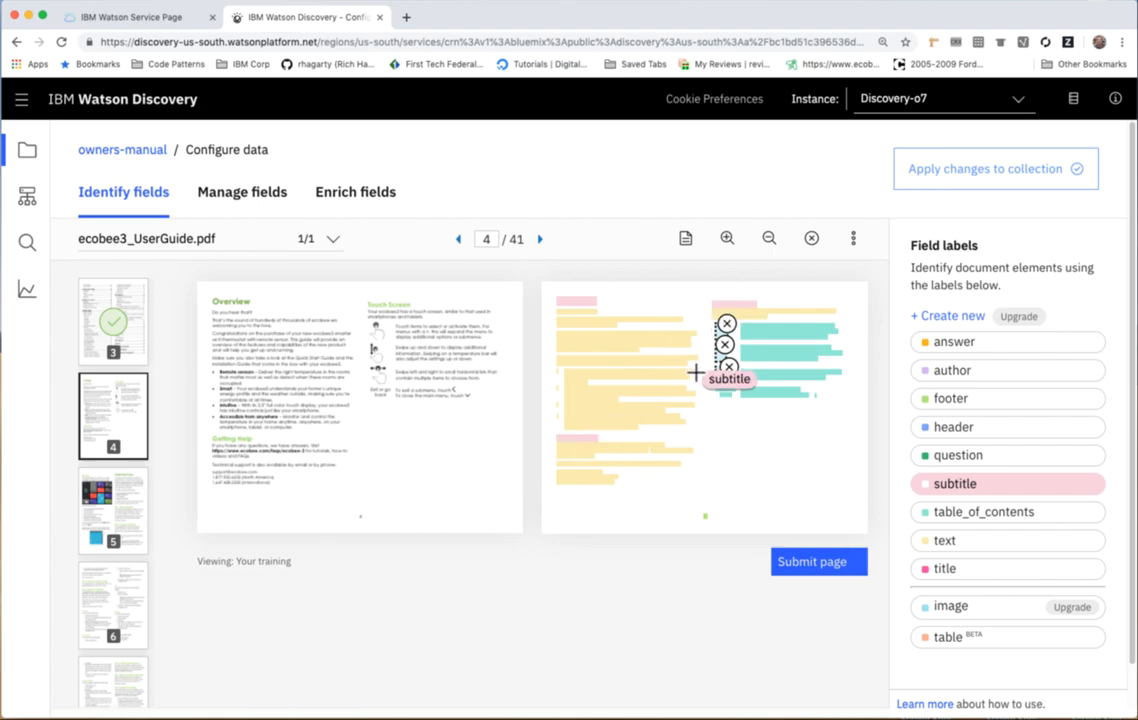
click(815, 565)
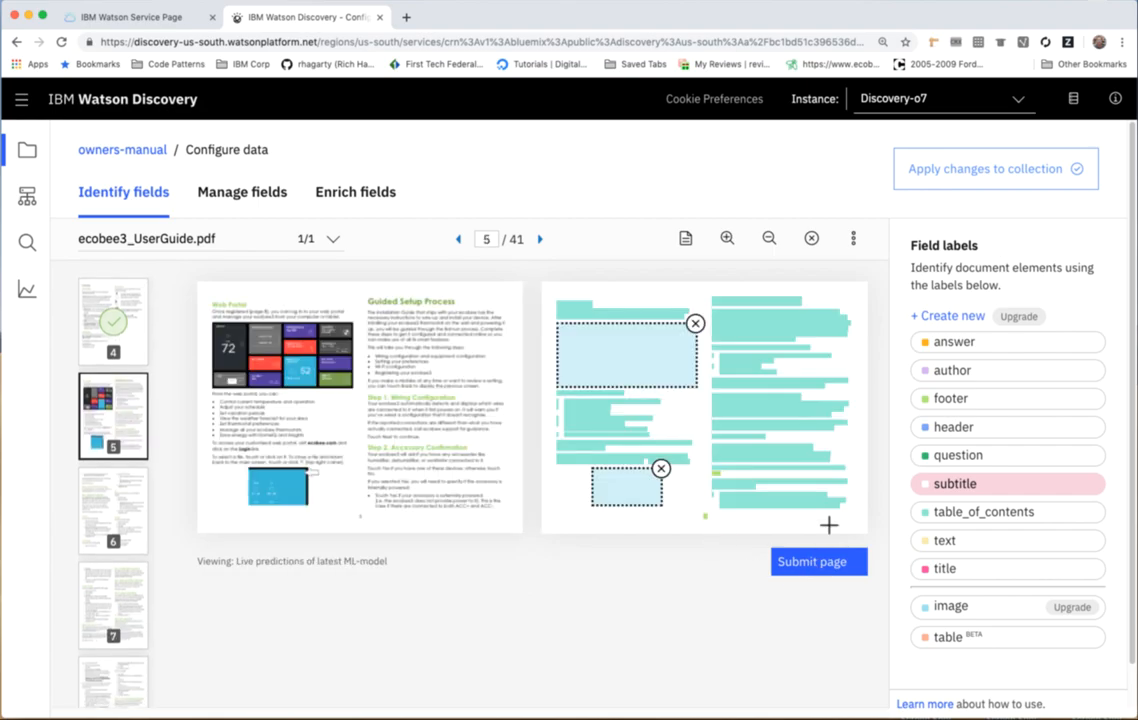
Label all text blocks in both columns of page 5 as text, around the two images.
click(945, 541)
click(598, 307)
drag(592, 312, 621, 317)
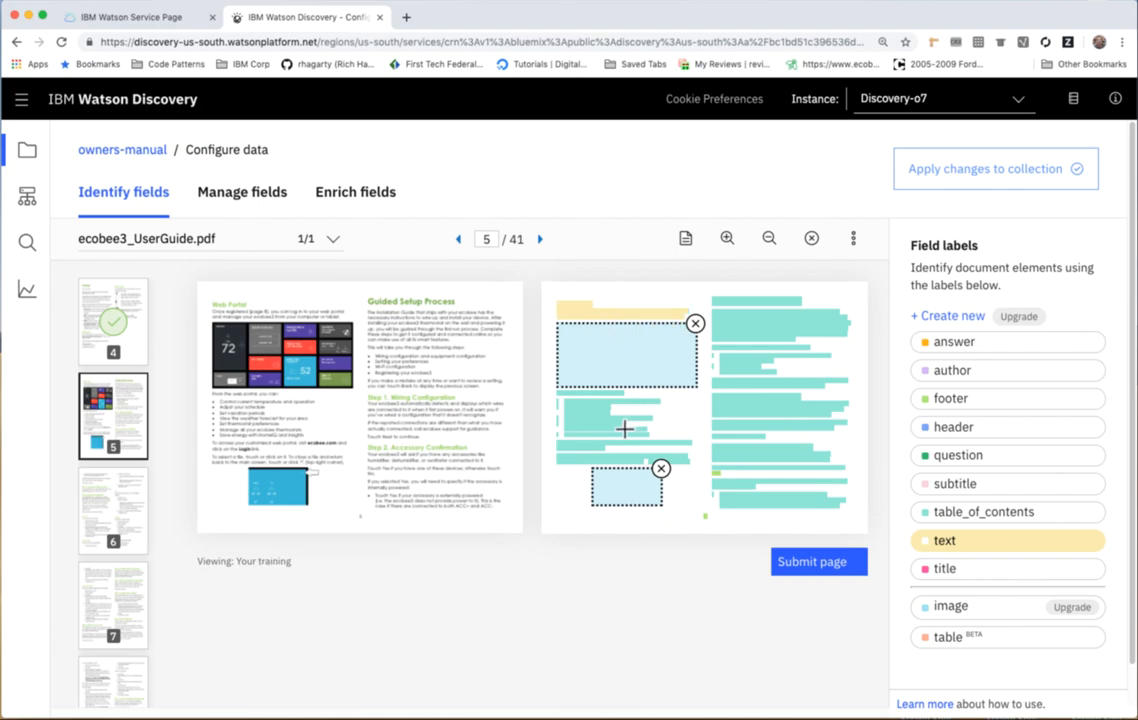
drag(588, 392, 610, 461)
drag(553, 396, 694, 465)
drag(706, 295, 858, 510)
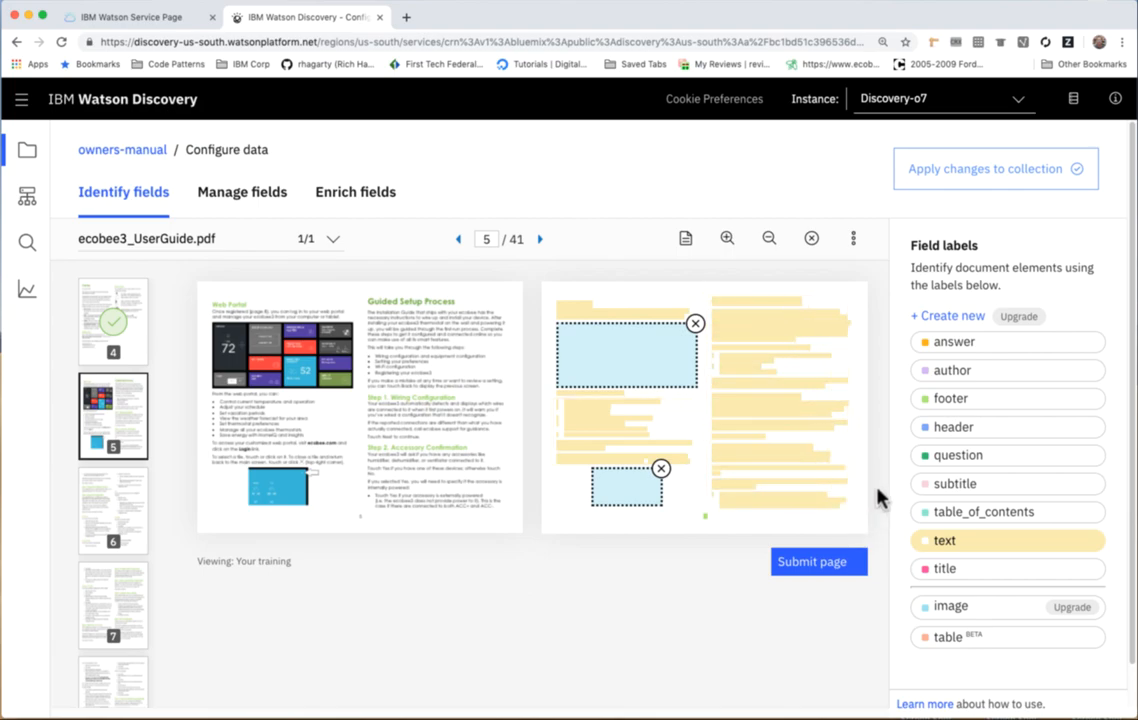
Label page 5's Web Portal, Guided Setup Process, Step 1 and Step 2 headings as subtitle.
click(955, 485)
click(588, 305)
click(724, 300)
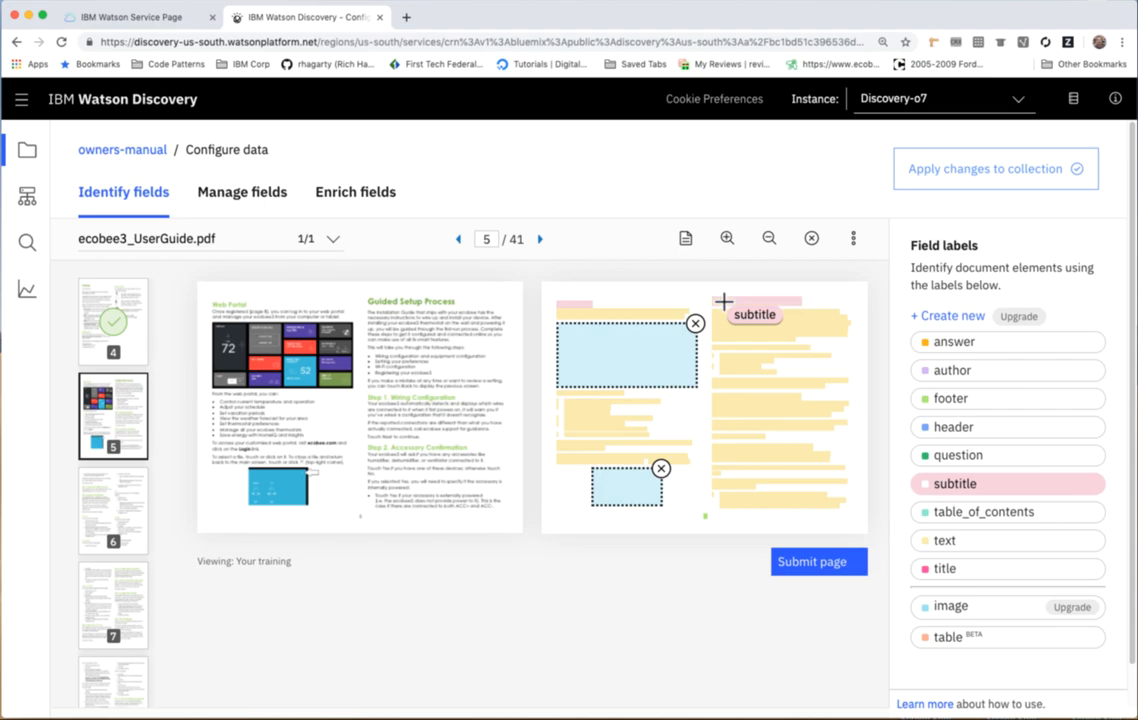
click(741, 395)
click(734, 445)
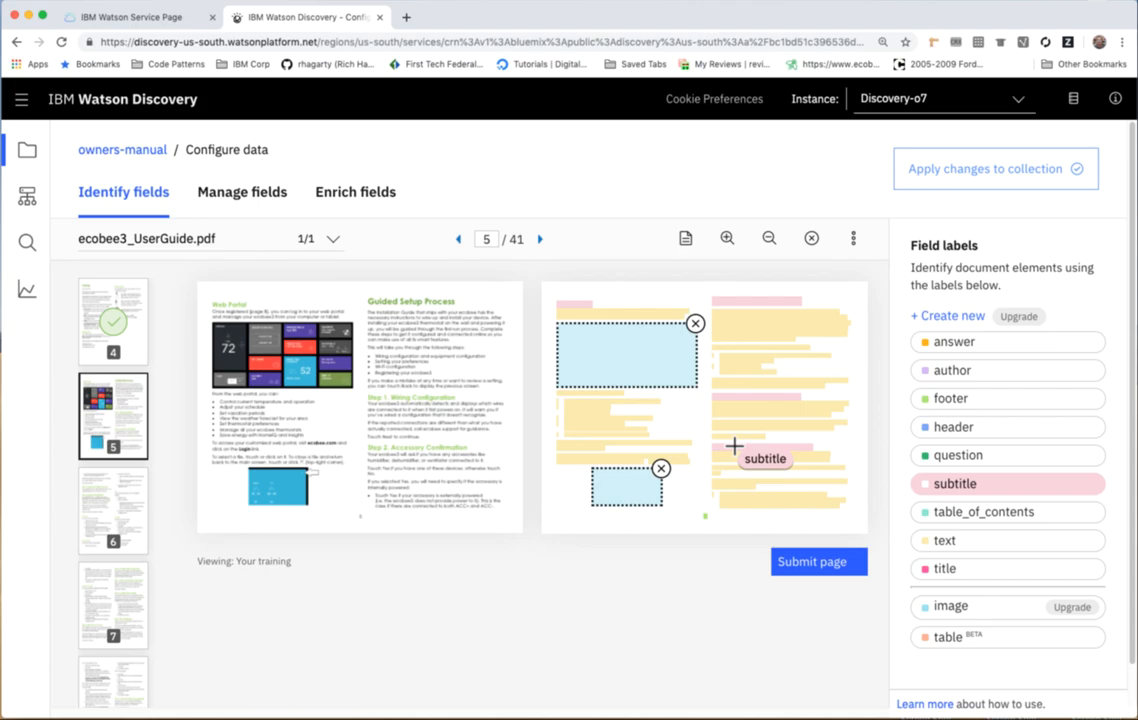
Submit page 5, and label the entire second column of page 6 as text.
click(805, 568)
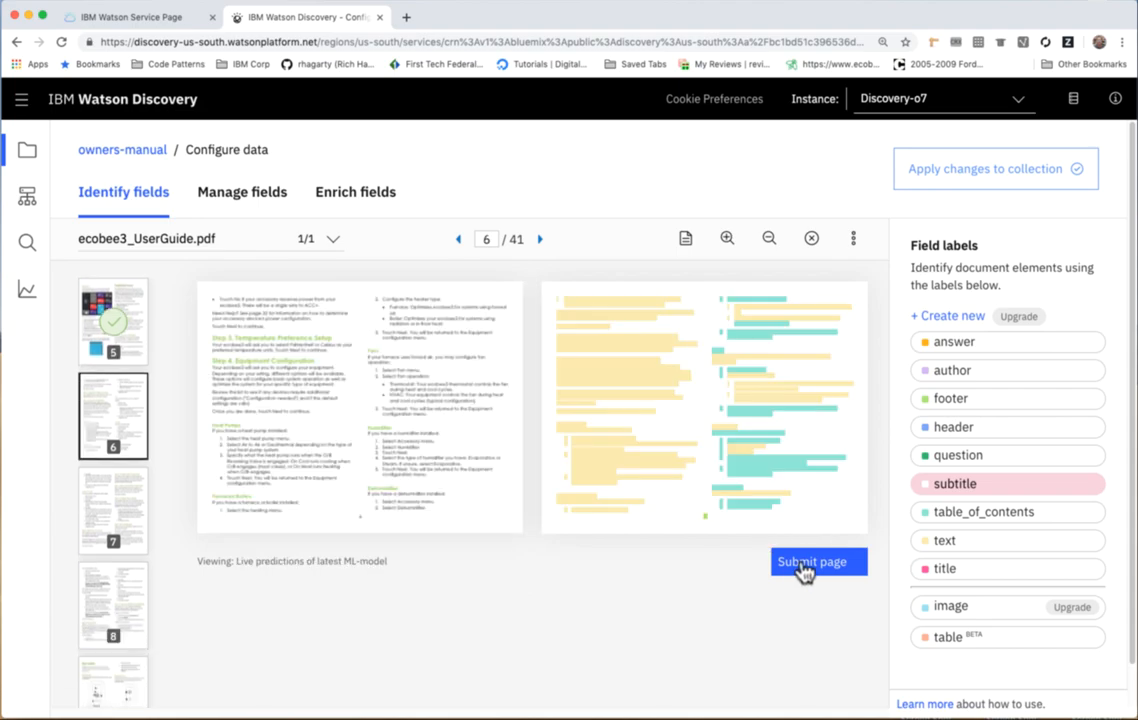
click(945, 540)
drag(706, 291, 856, 510)
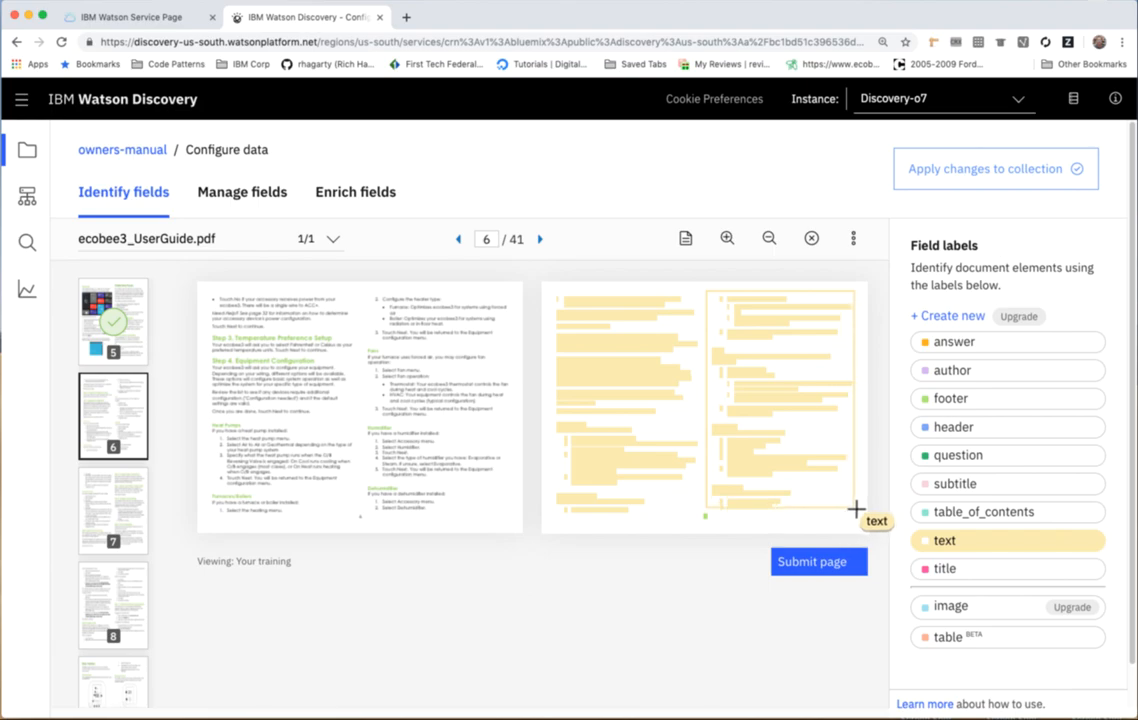
Label page 6's Step 3, Step 4, Heat Pumps, Furnaces/Boilers, Fans and Humidifier headings as subtitle and submit the page.
click(955, 483)
click(587, 336)
click(589, 360)
click(573, 423)
click(574, 495)
click(716, 349)
click(728, 424)
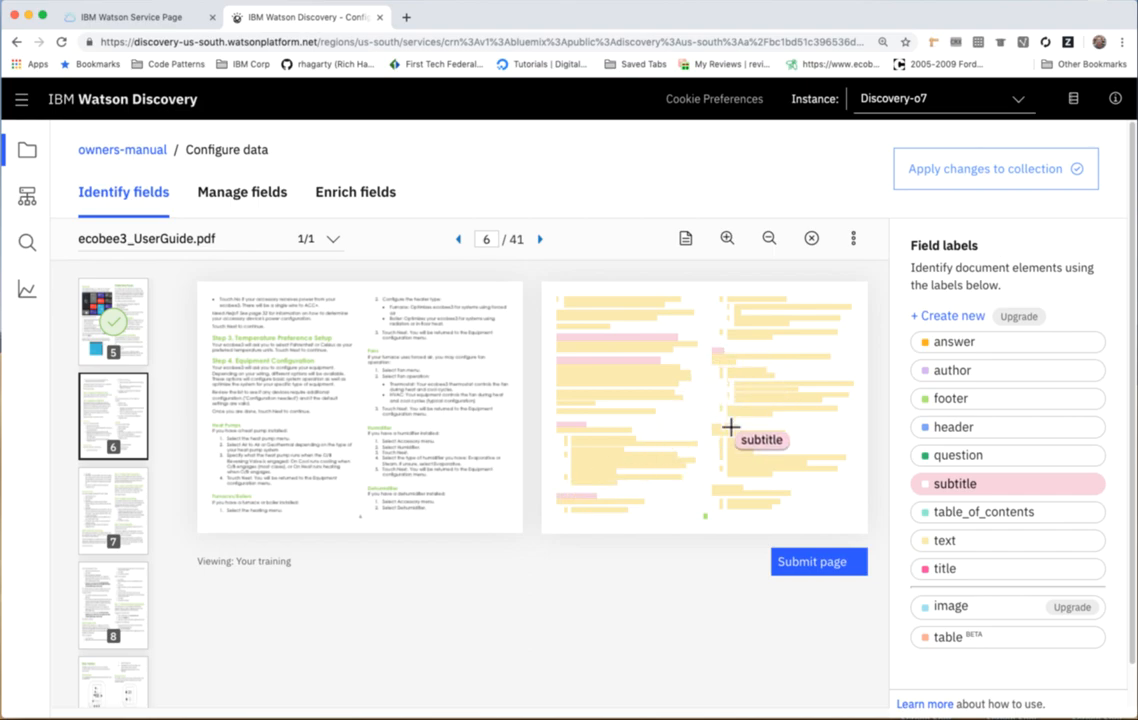
click(810, 566)
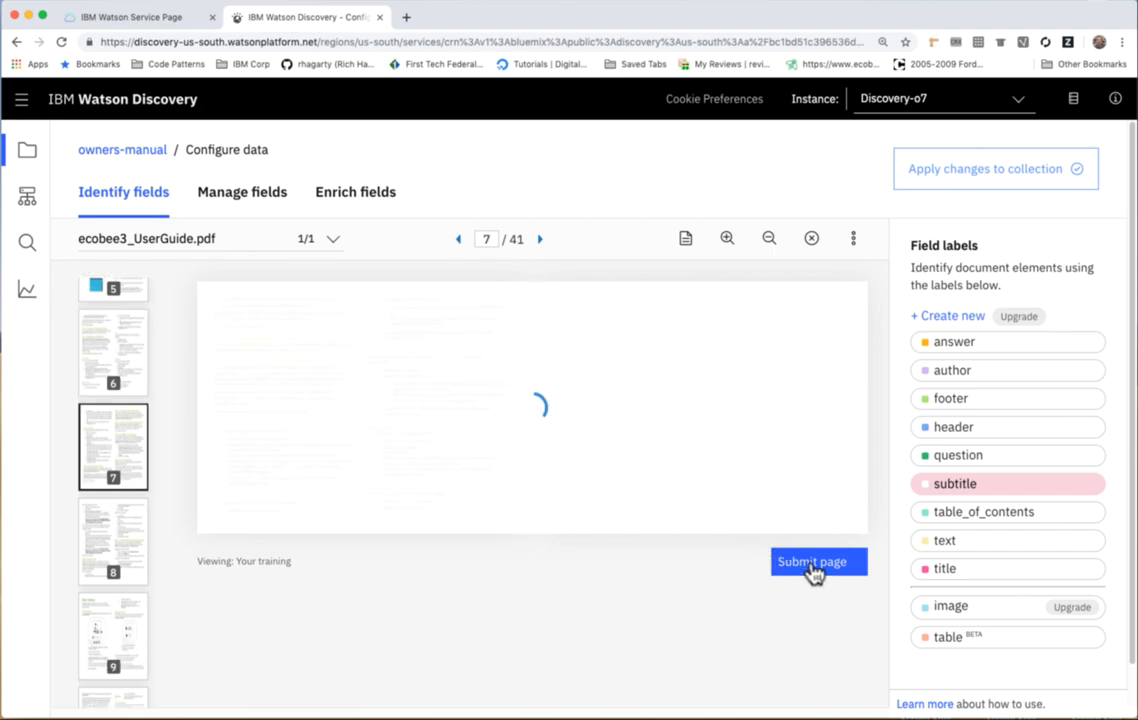
Label the ventilator heading in page 7's first column as subtitle and submit the page.
click(585, 352)
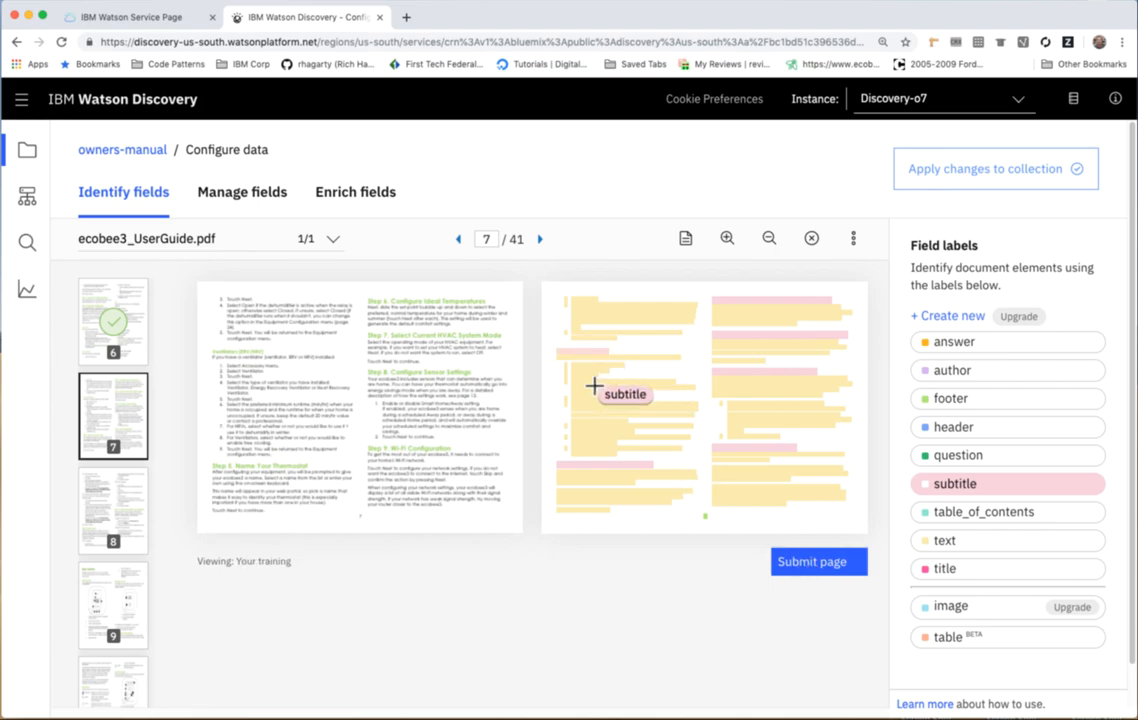
click(798, 571)
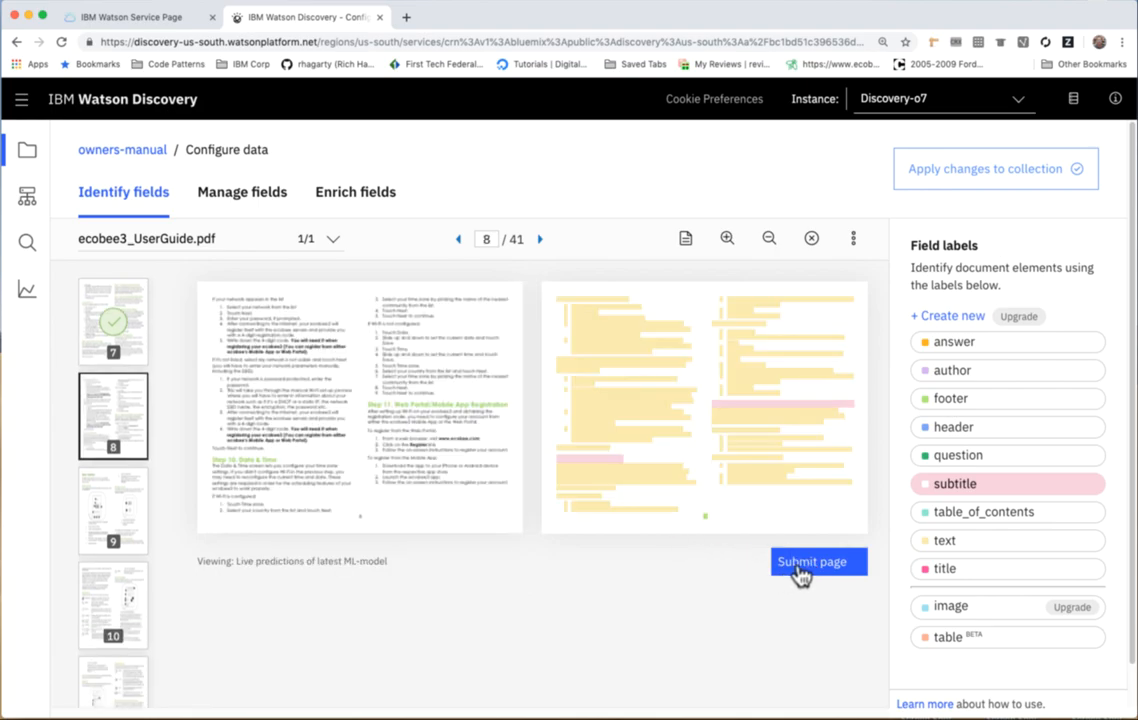
Label all content on pages 34 and 35 as footer and submit both pages.
scroll(114, 475, down, 15)
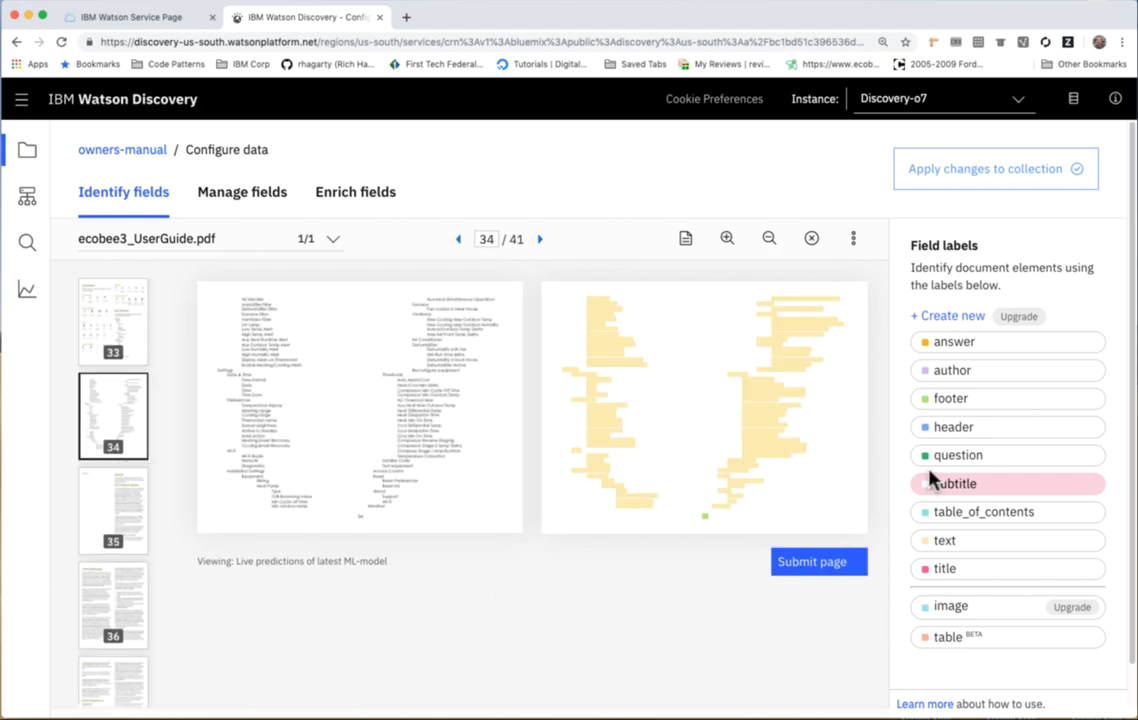
click(951, 399)
drag(561, 291, 842, 510)
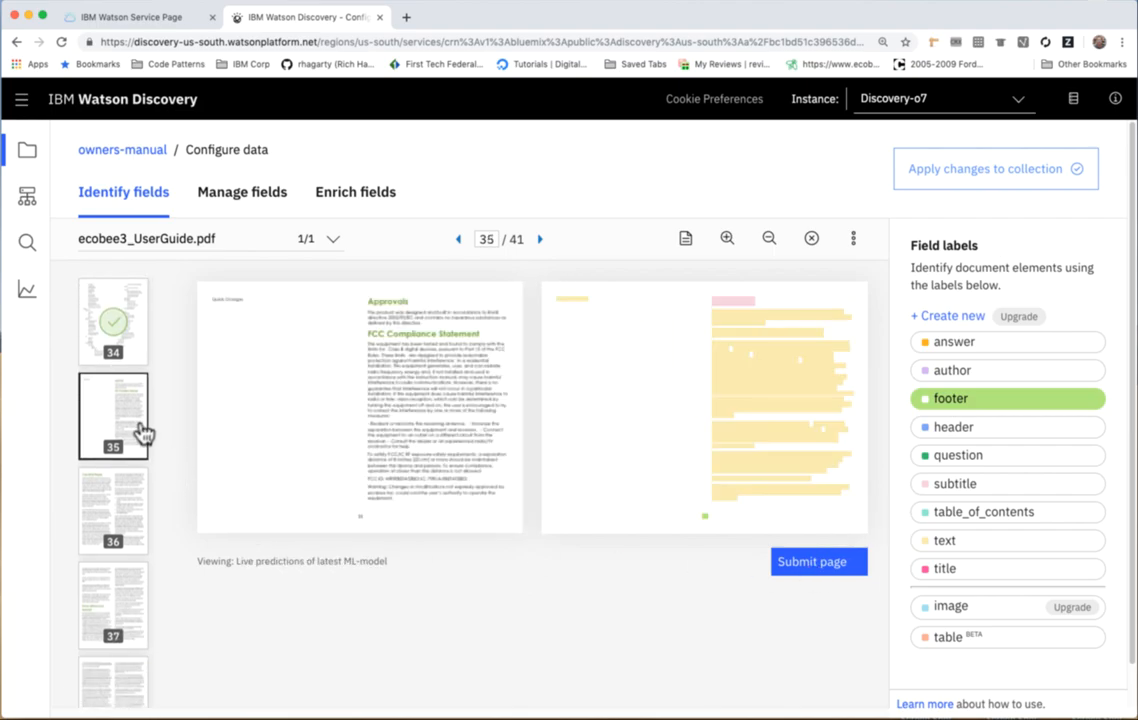
drag(555, 291, 859, 505)
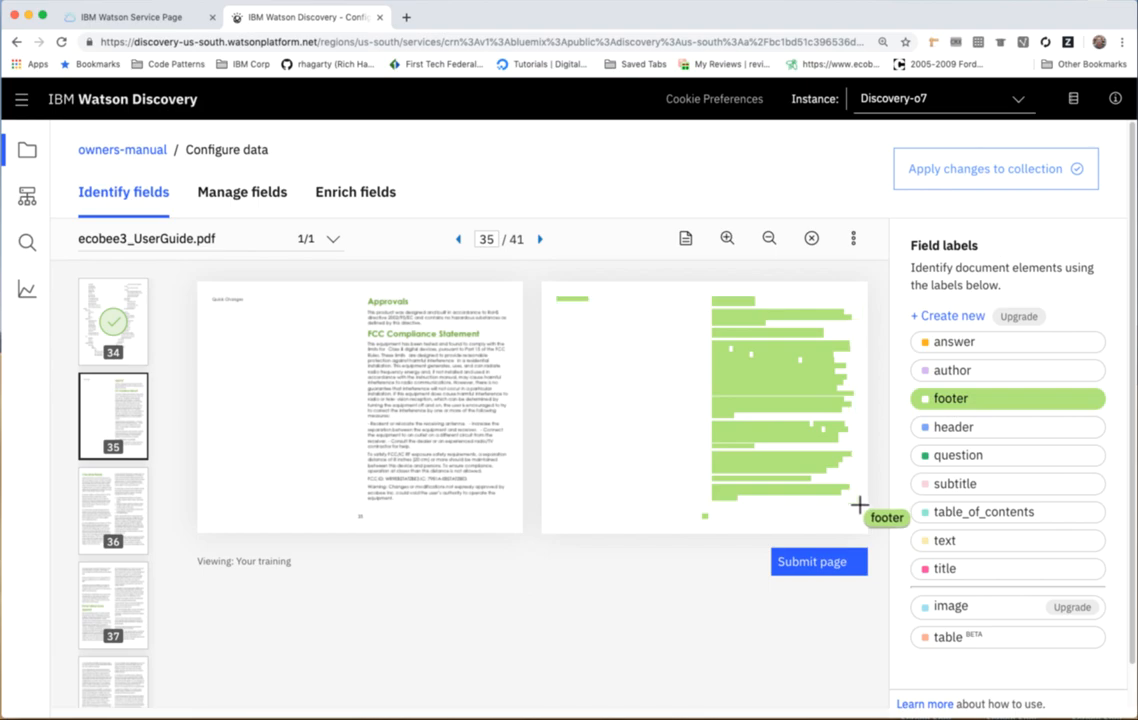
click(816, 566)
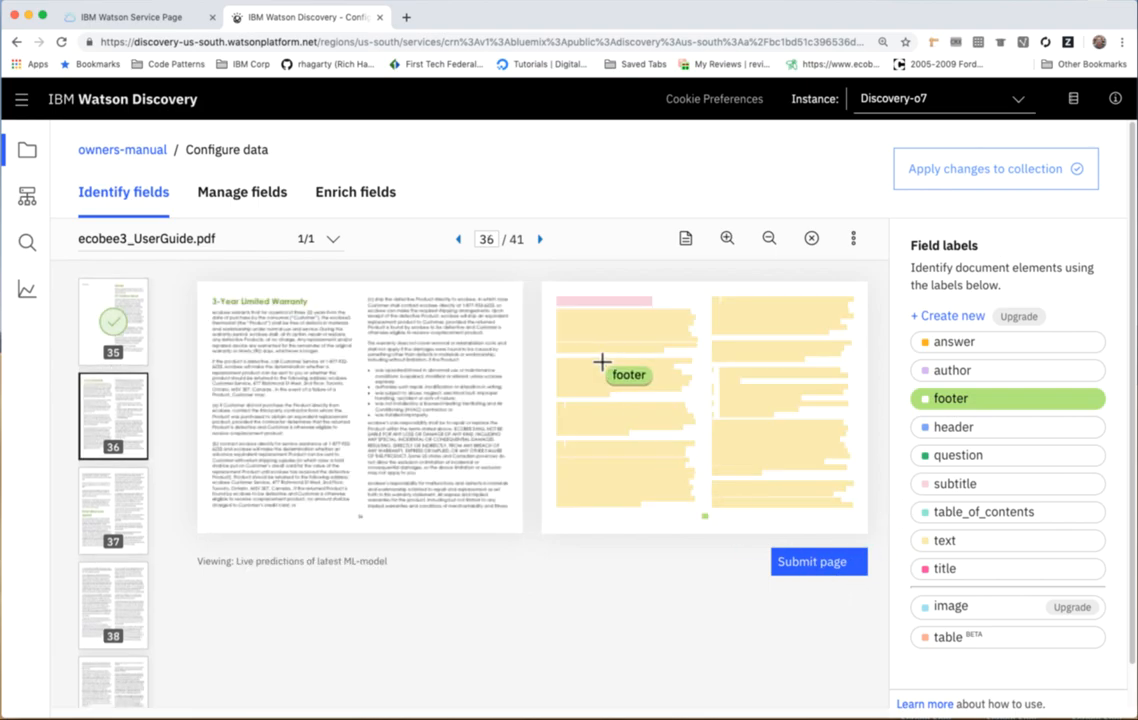
Label all content on pages 36 and 37 as footer, and submit pages 36 through 40.
drag(549, 292, 864, 513)
click(853, 563)
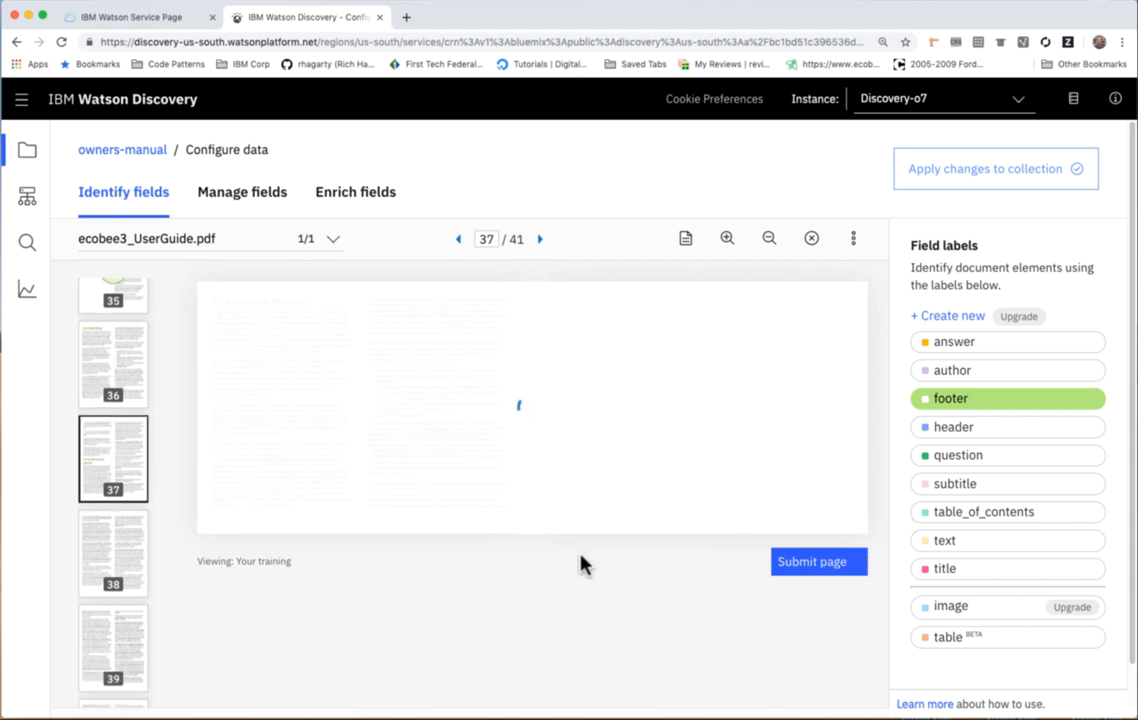
drag(553, 292, 859, 516)
click(824, 566)
click(801, 566)
click(804, 567)
click(804, 568)
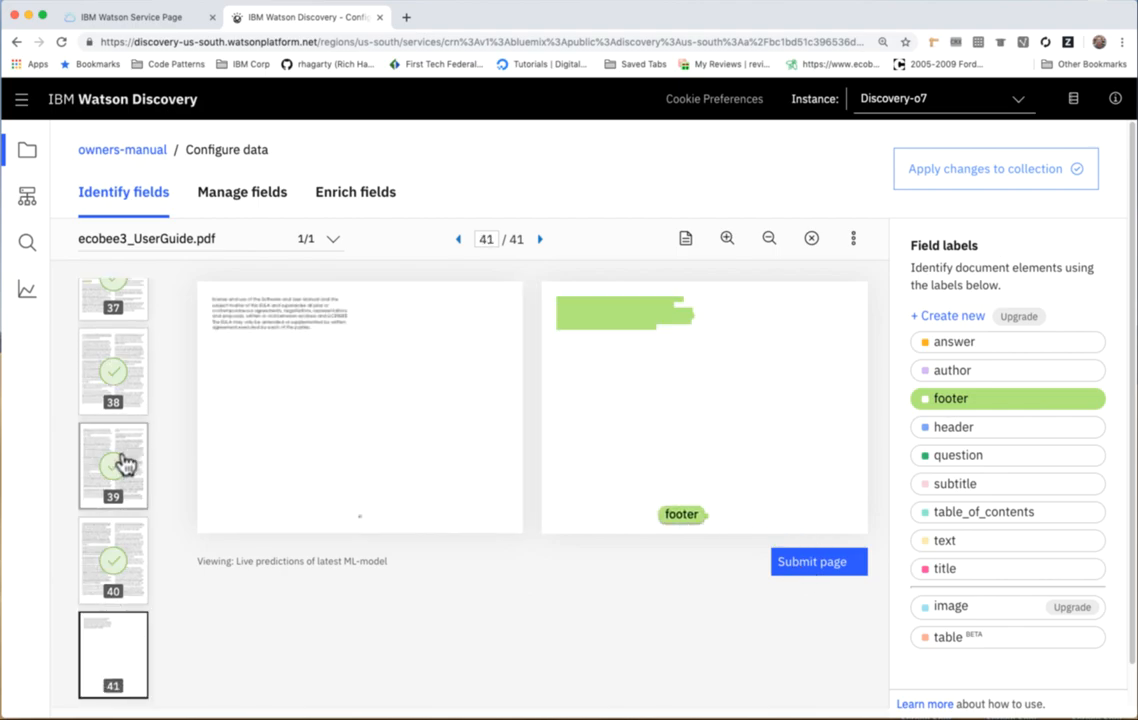
Apply the page annotations to the collection by uploading ecobee3_UserGuide.pdf again.
scroll(122, 465, up, 15)
scroll(124, 462, up, 10)
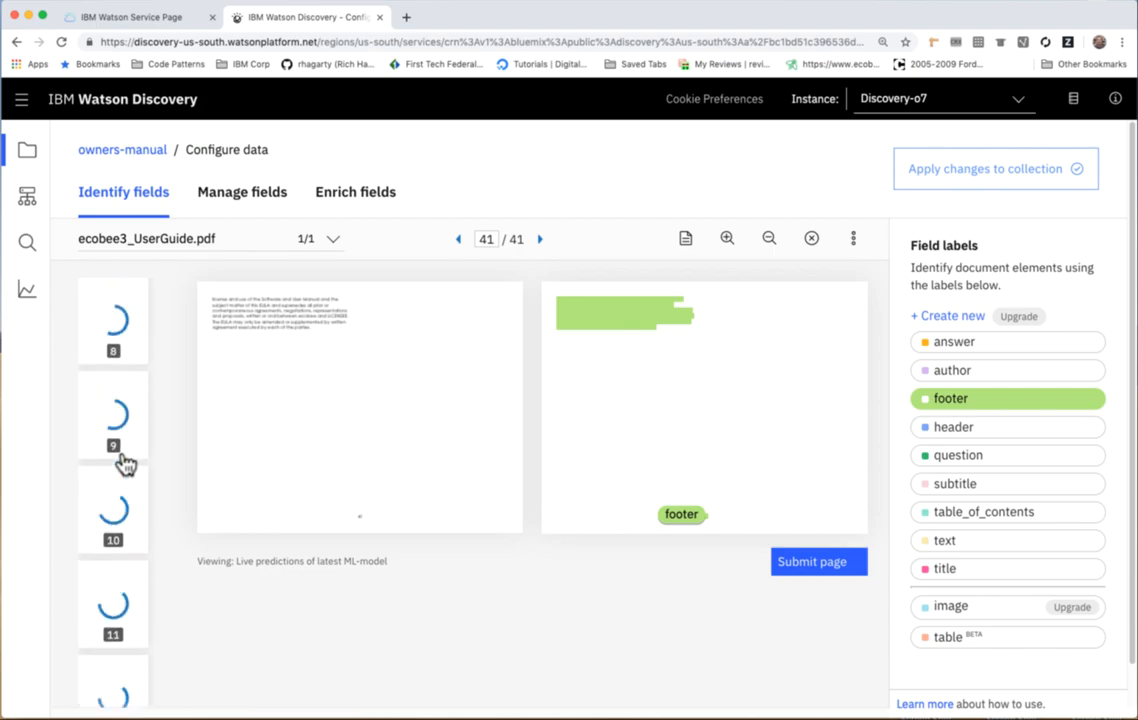
click(135, 378)
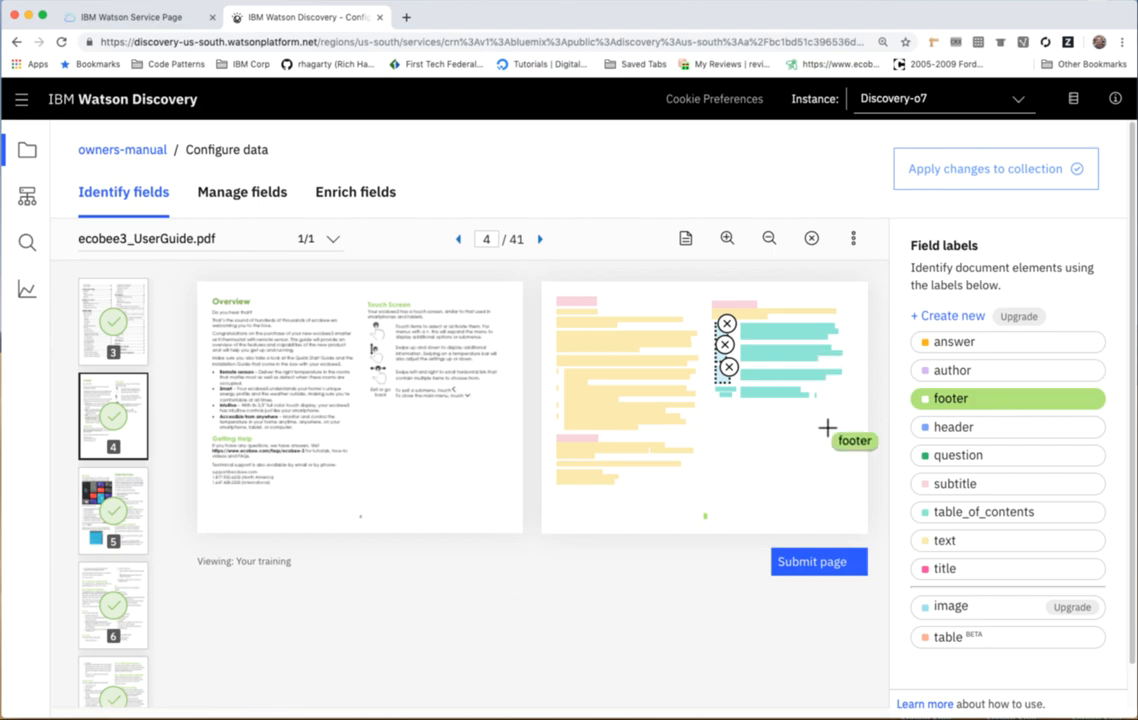
click(1003, 173)
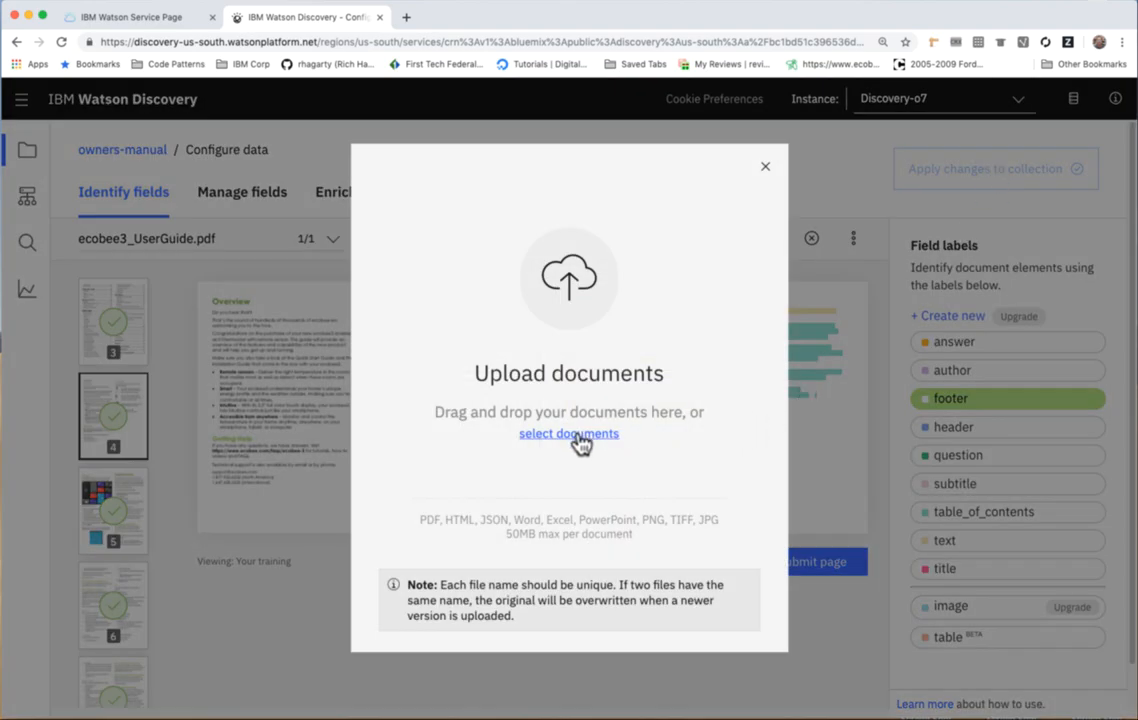
click(568, 434)
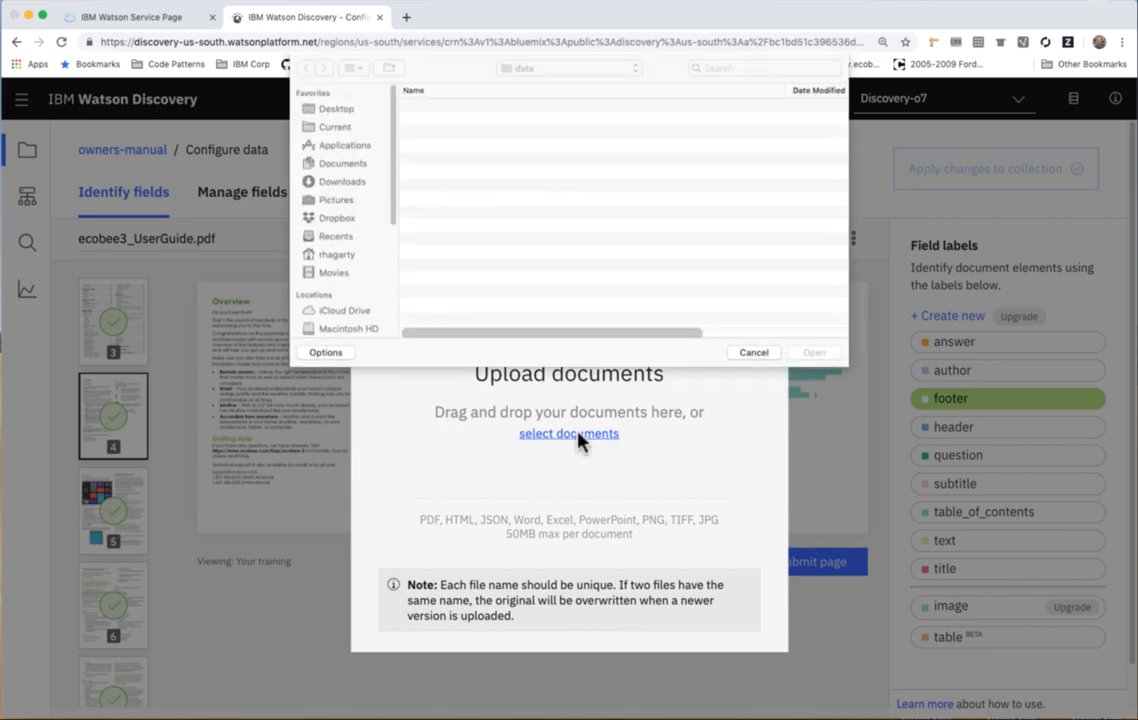
click(502, 107)
click(813, 356)
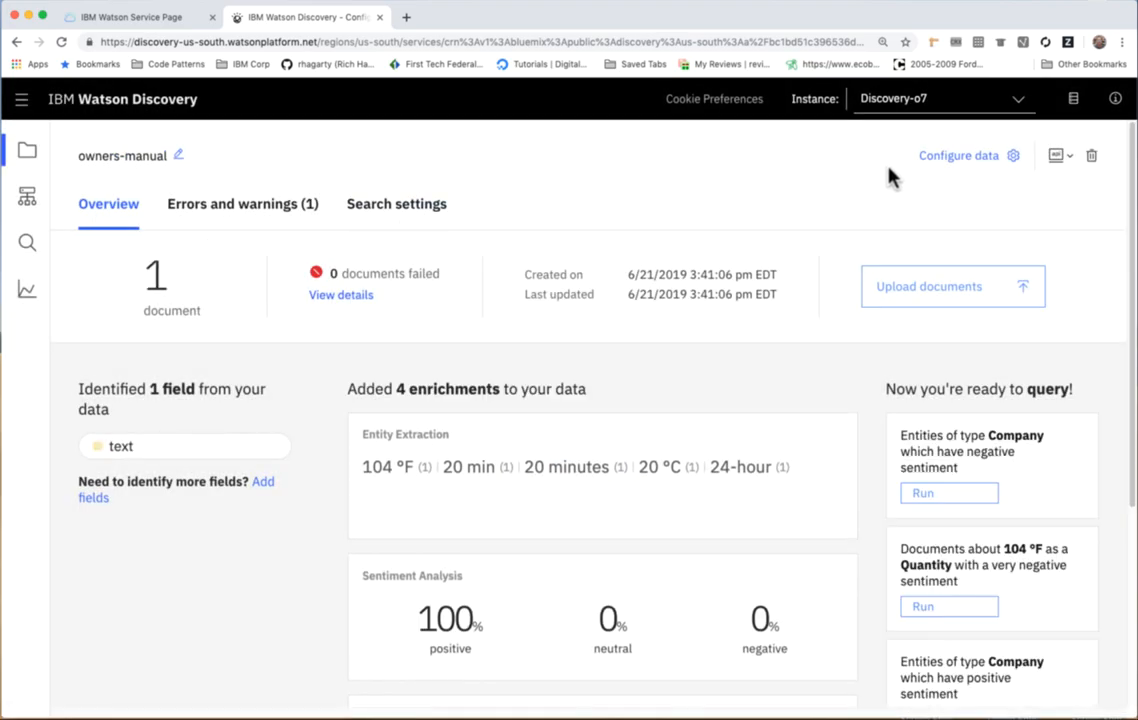
In the collection's data configuration, turn off indexing for every field except subtitle, text and title.
click(960, 158)
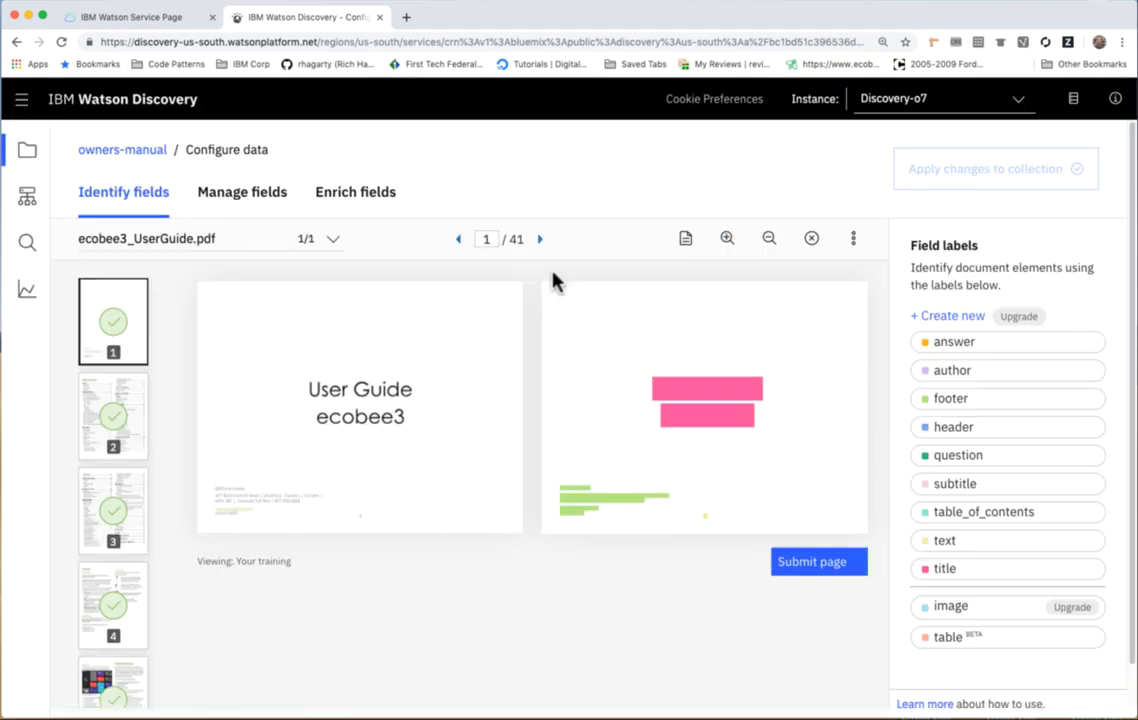
click(222, 199)
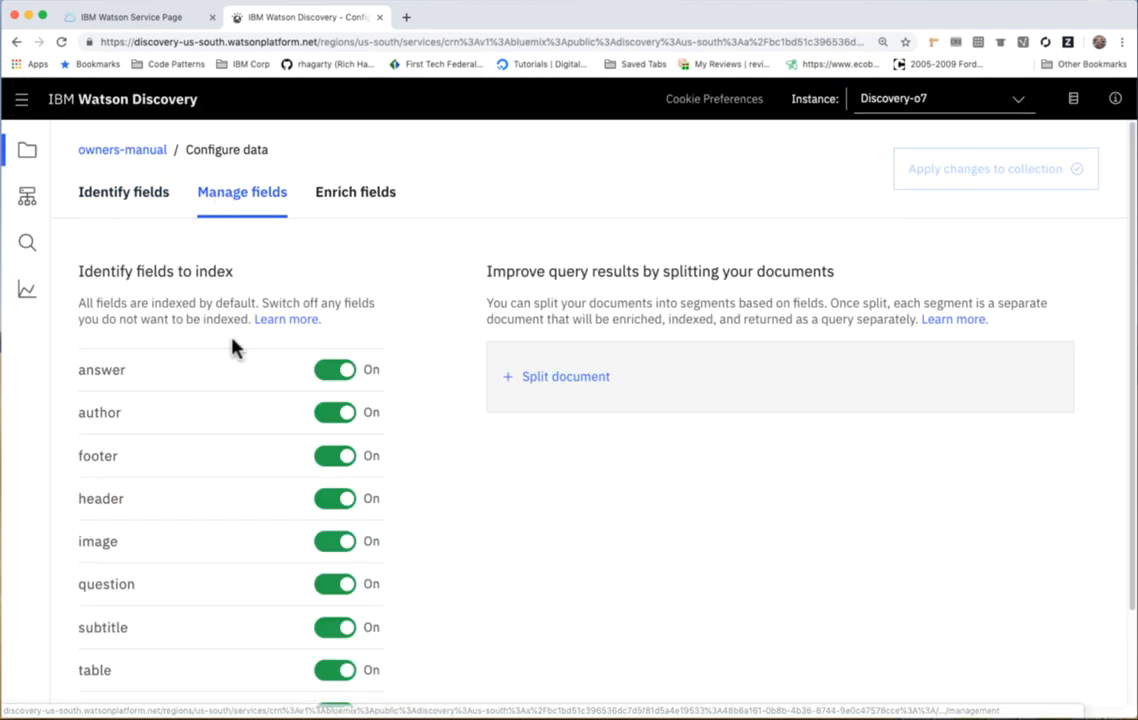
click(336, 372)
click(333, 413)
click(333, 456)
click(333, 499)
scroll(302, 511, down, 2)
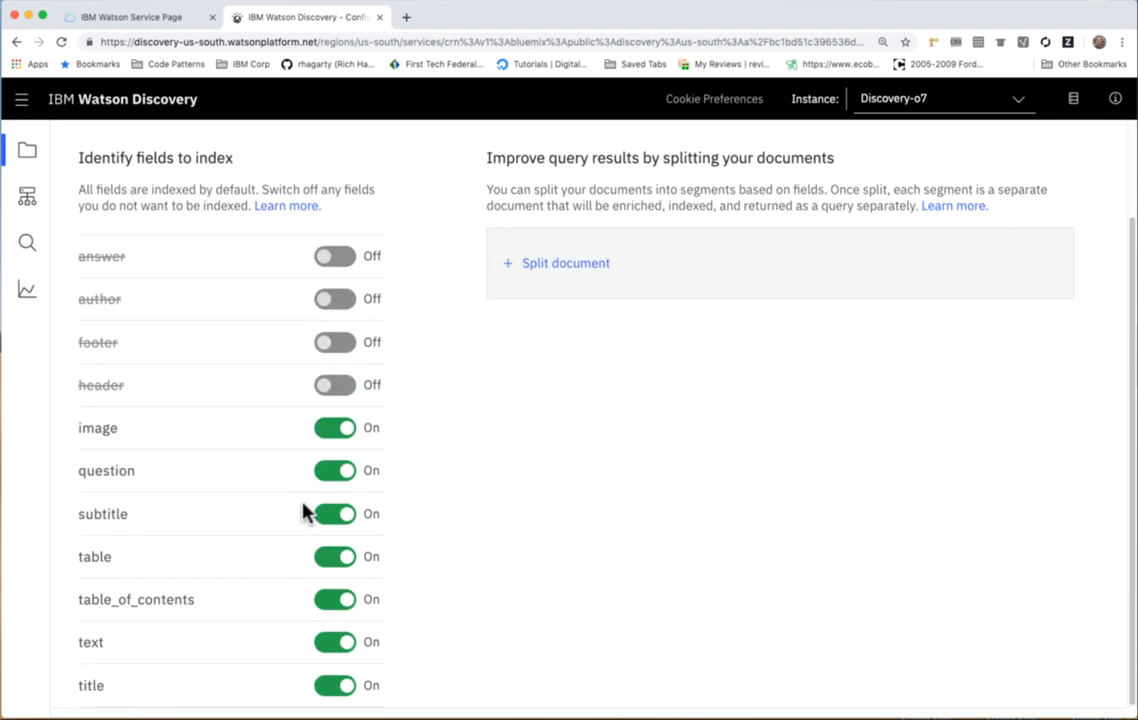
click(333, 430)
click(333, 472)
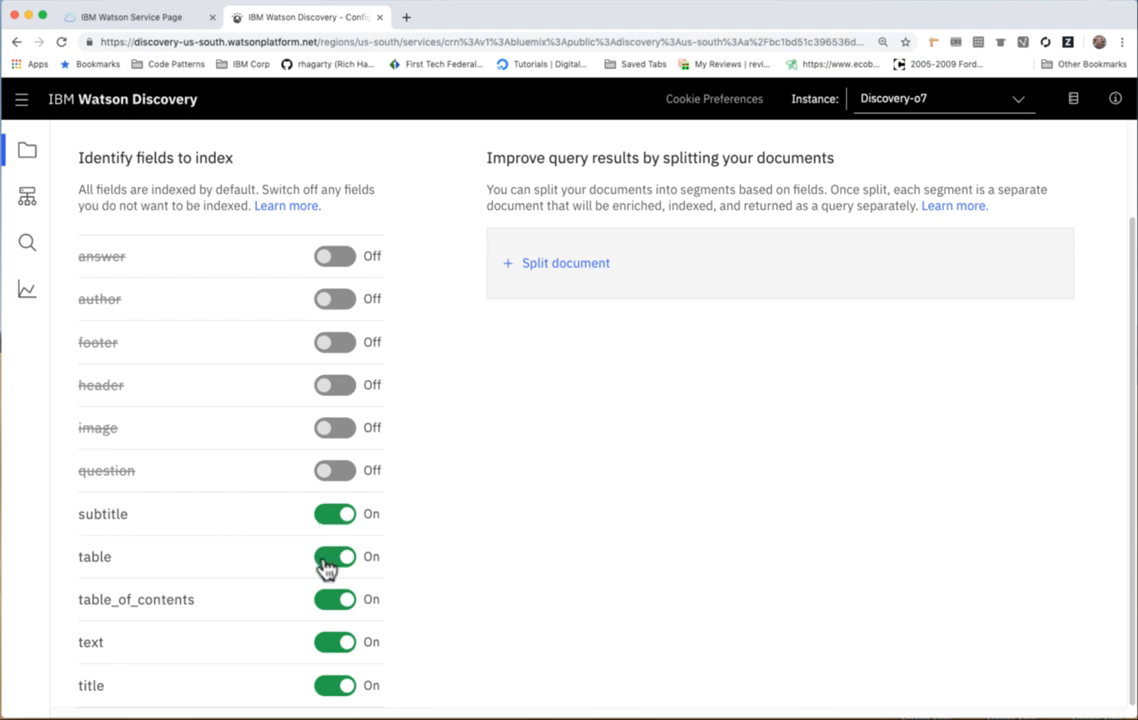
click(327, 563)
click(331, 601)
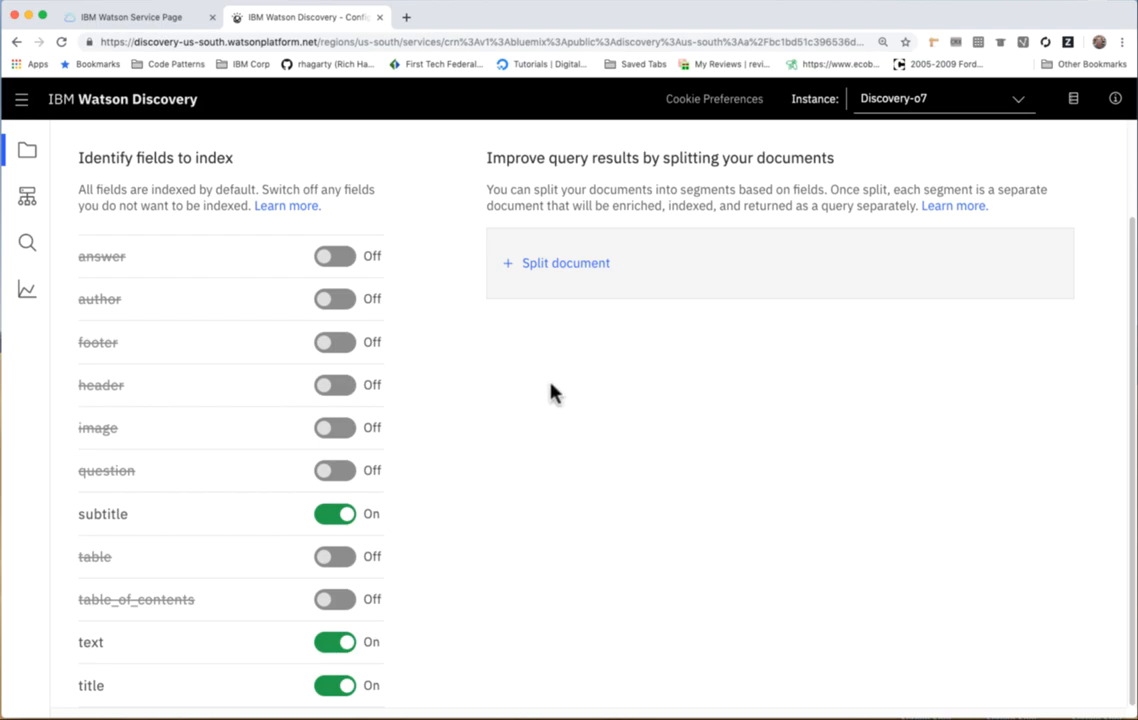
Set the document to split on each occurrence of subtitle.
click(553, 266)
click(557, 292)
scroll(553, 416, down, 5)
click(562, 340)
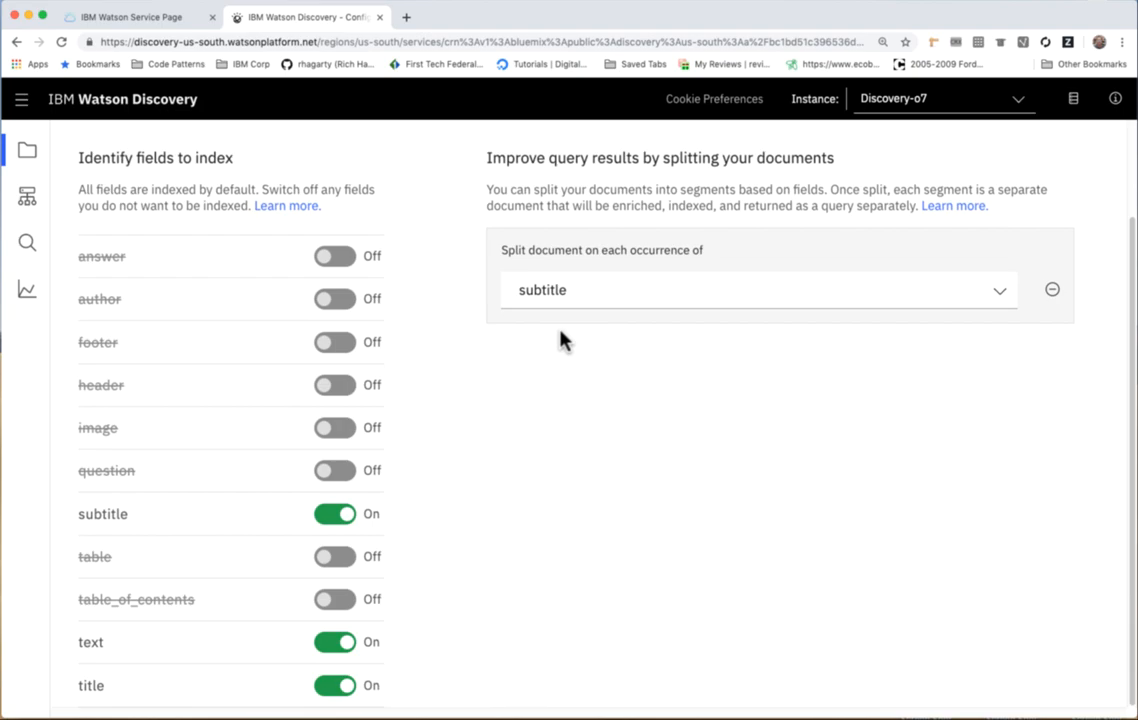
Apply the field and splitting changes to the collection by uploading the user guide PDF once more.
scroll(610, 437, up, 3)
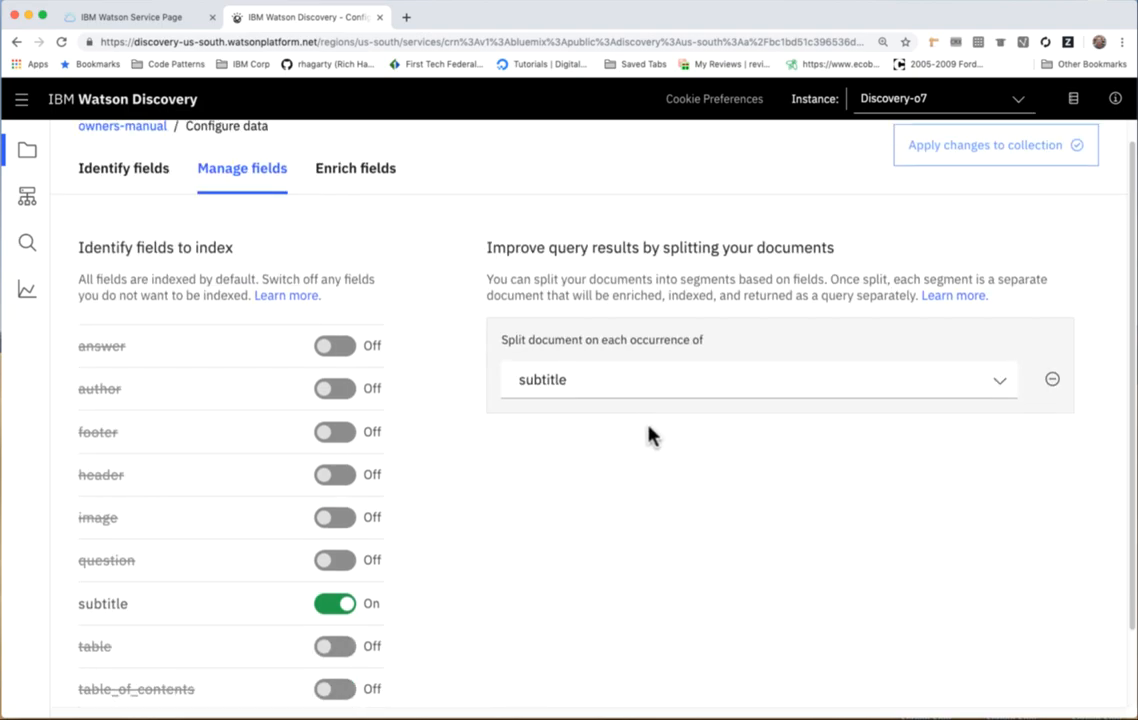
click(975, 174)
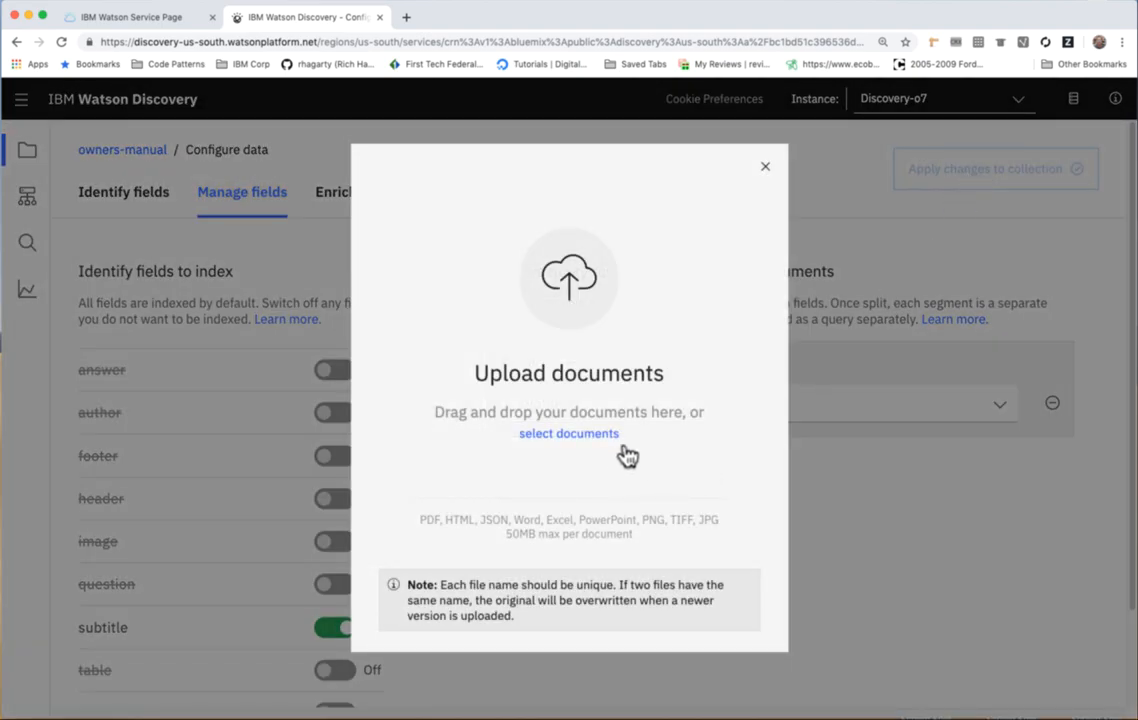
click(602, 436)
click(488, 108)
click(810, 353)
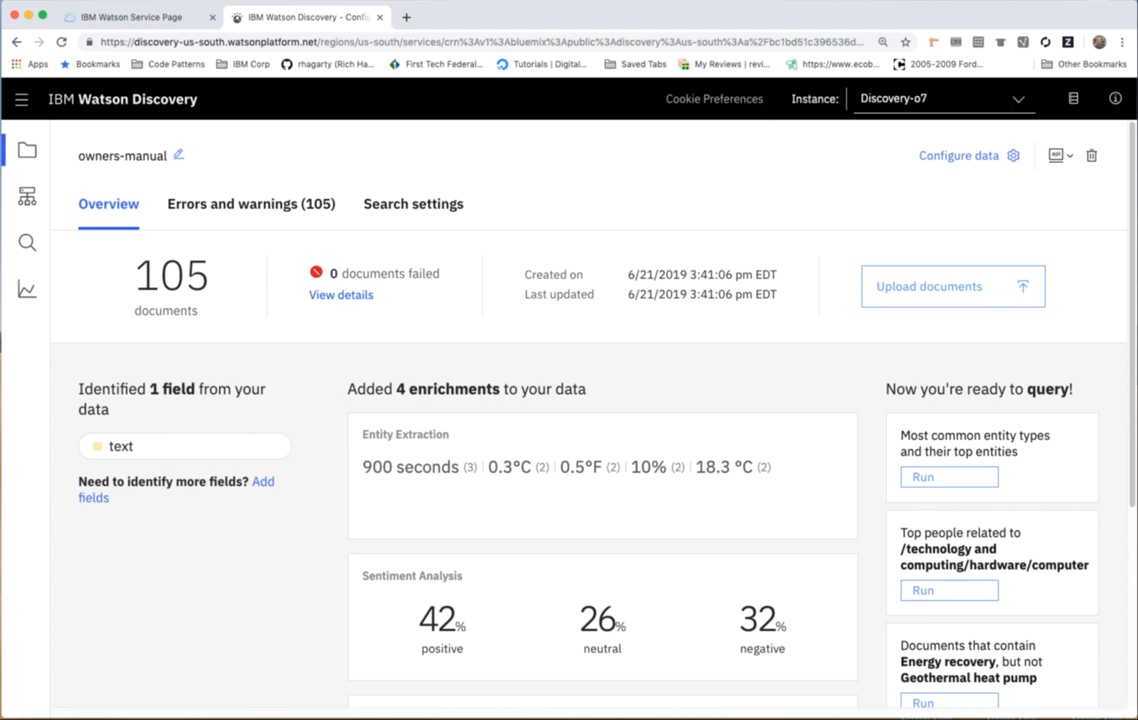
Run the natural-language query "how do I turn on the heater?" on the collection and examine the first returned passage.
scroll(520, 578, down, 3)
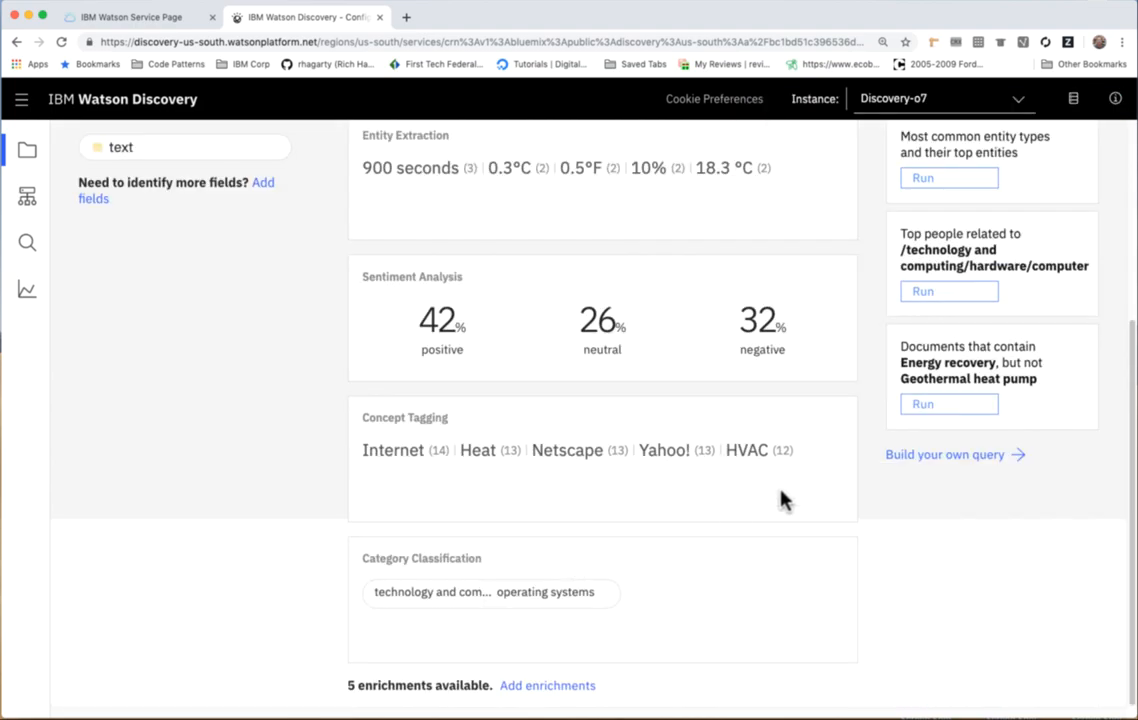
click(950, 456)
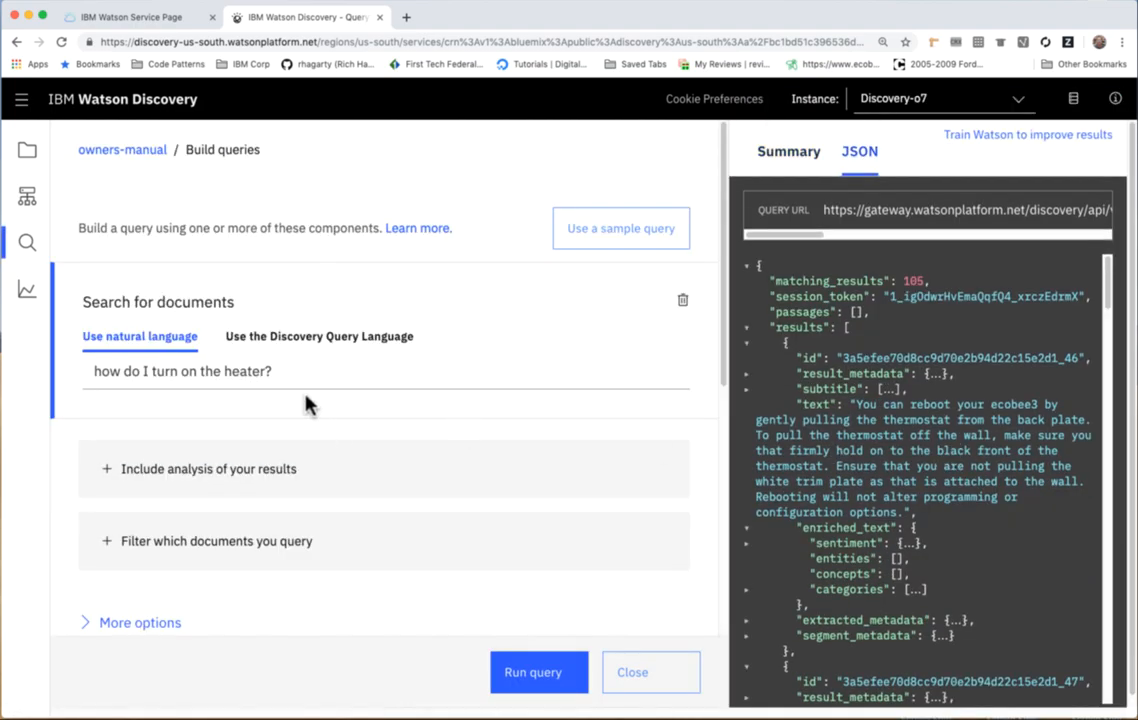
click(536, 676)
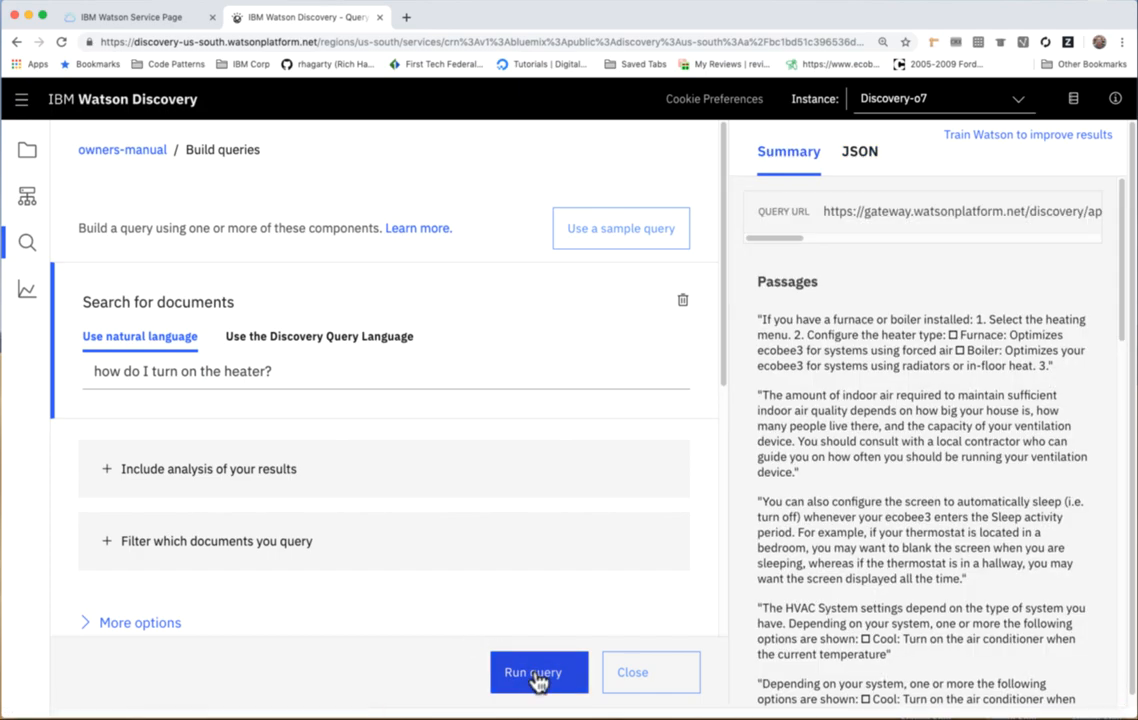
scroll(783, 515, down, 1)
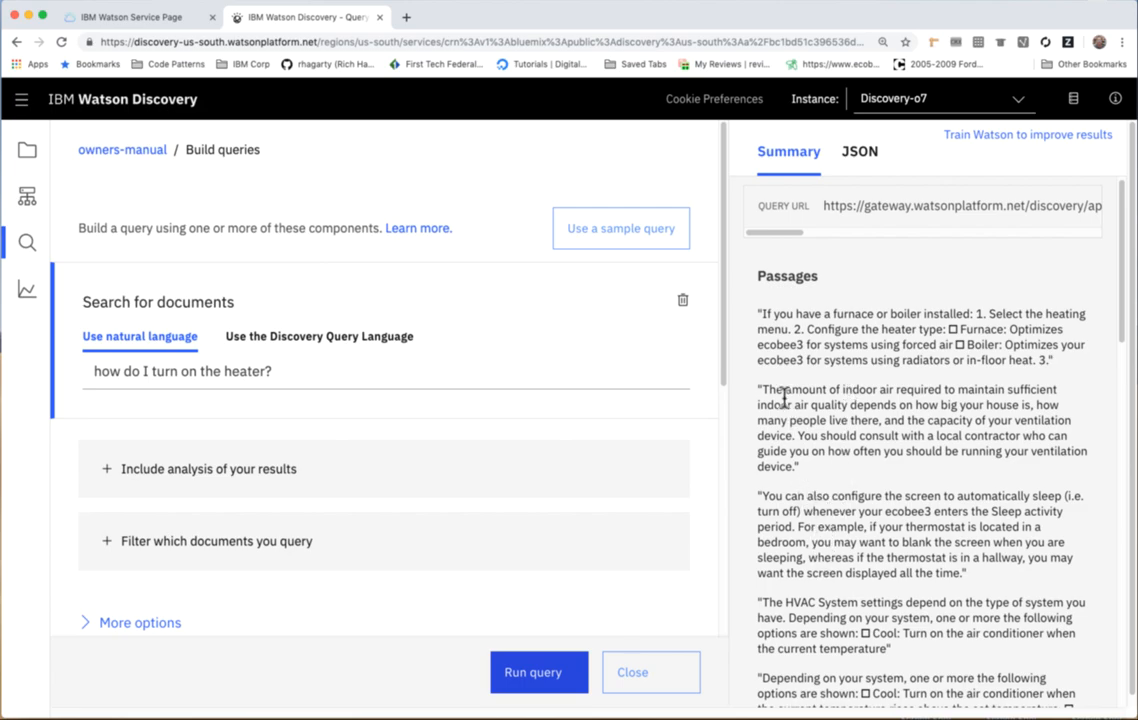
drag(762, 320, 1090, 373)
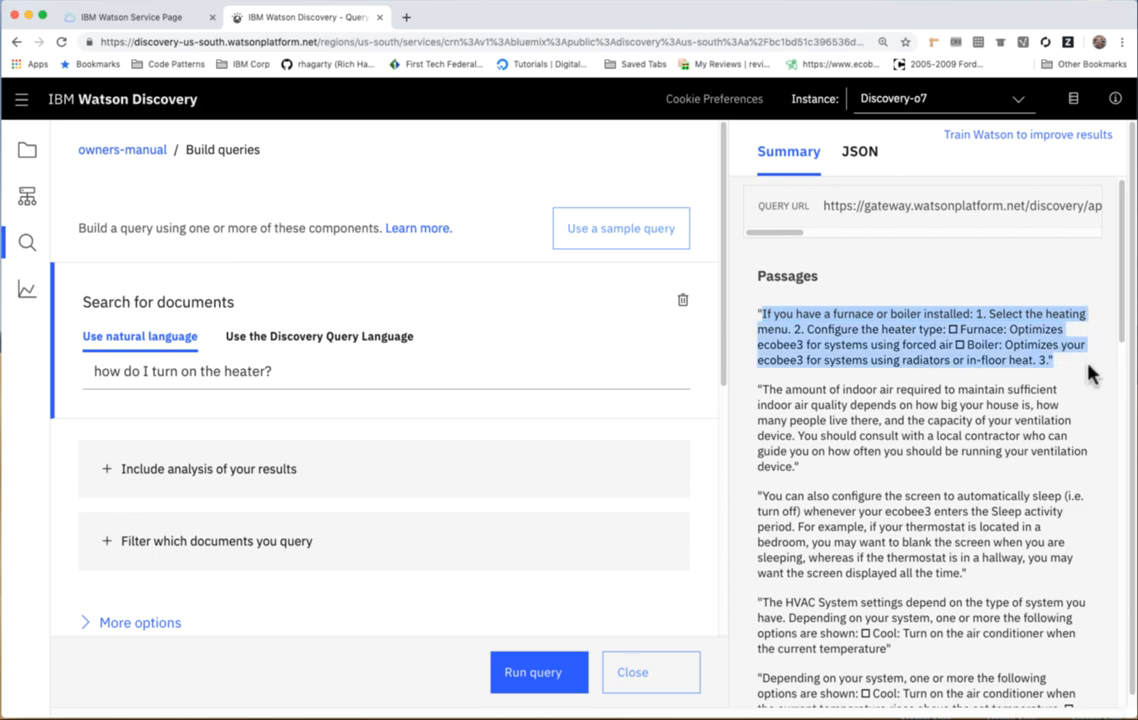
Return to the owners-manual collection and look up its Collection ID and Environment ID.
click(124, 152)
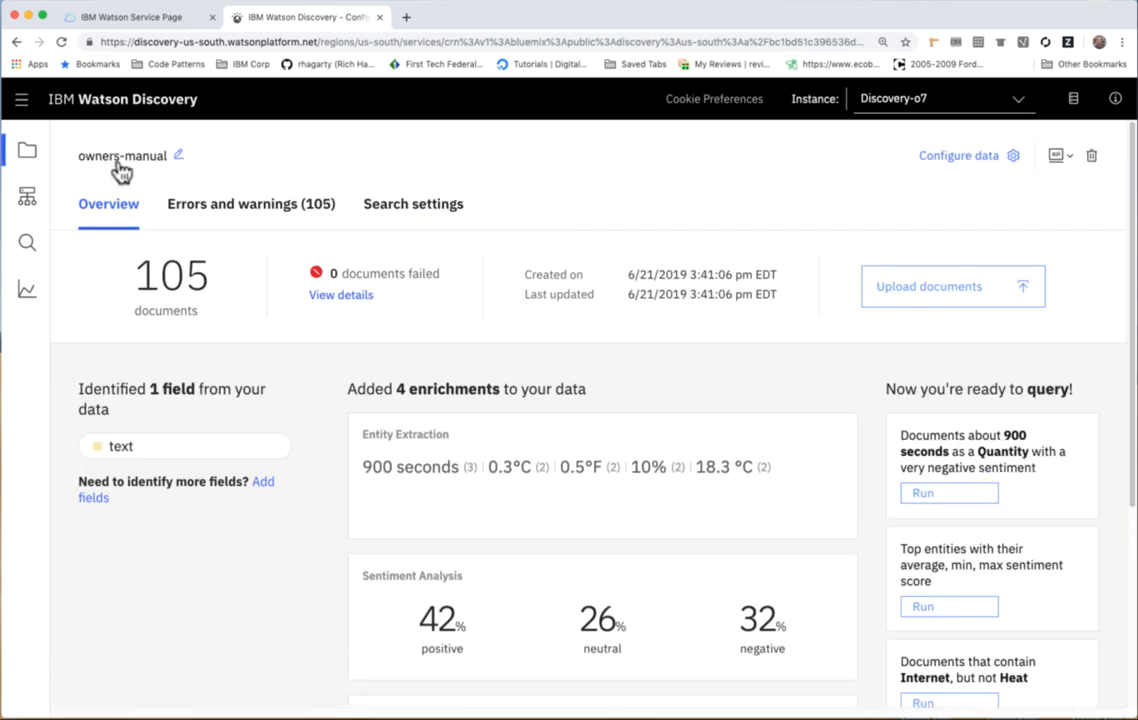
click(1069, 160)
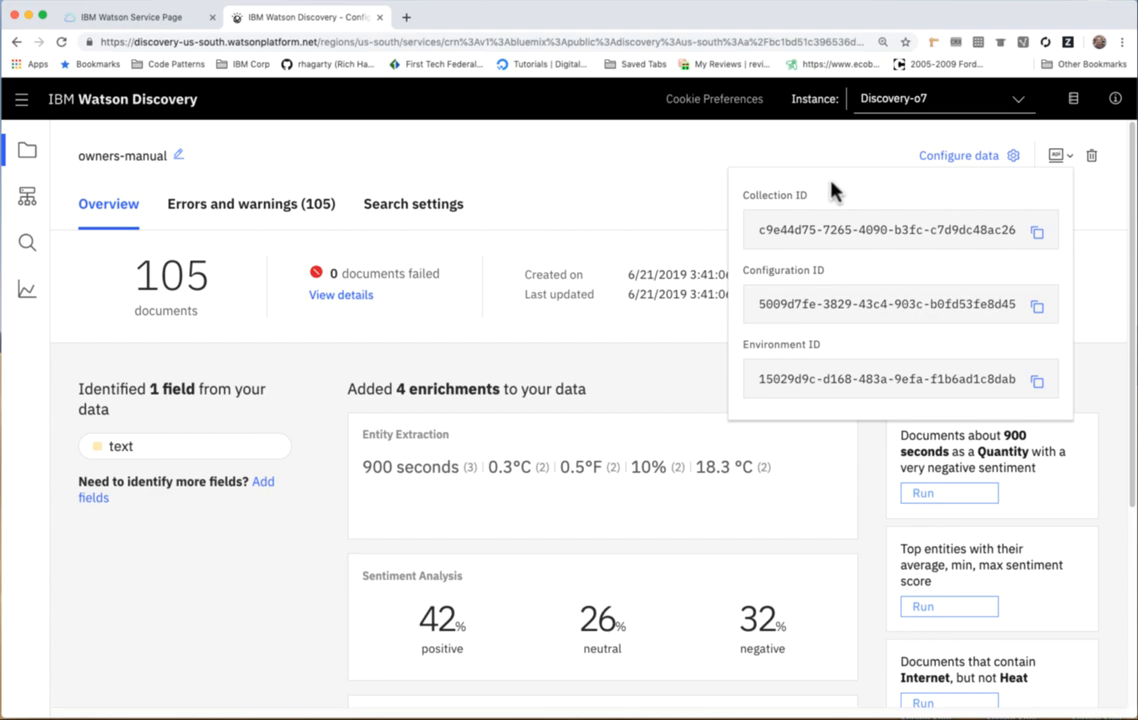
drag(746, 198, 812, 203)
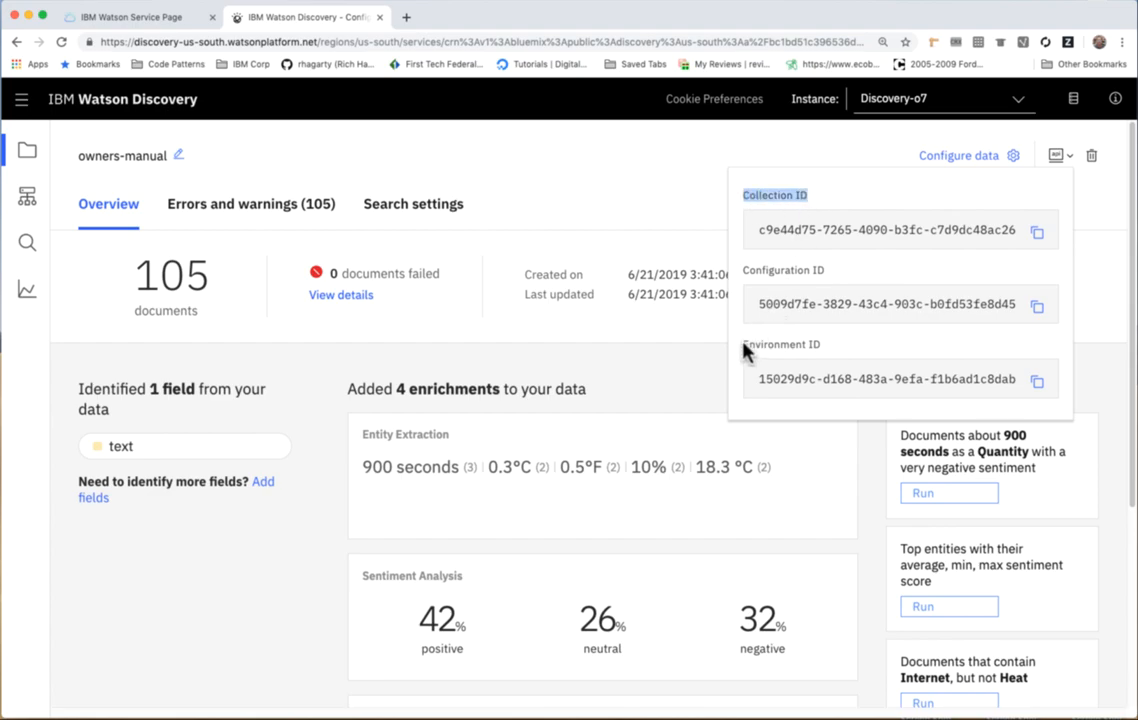
drag(745, 347, 832, 356)
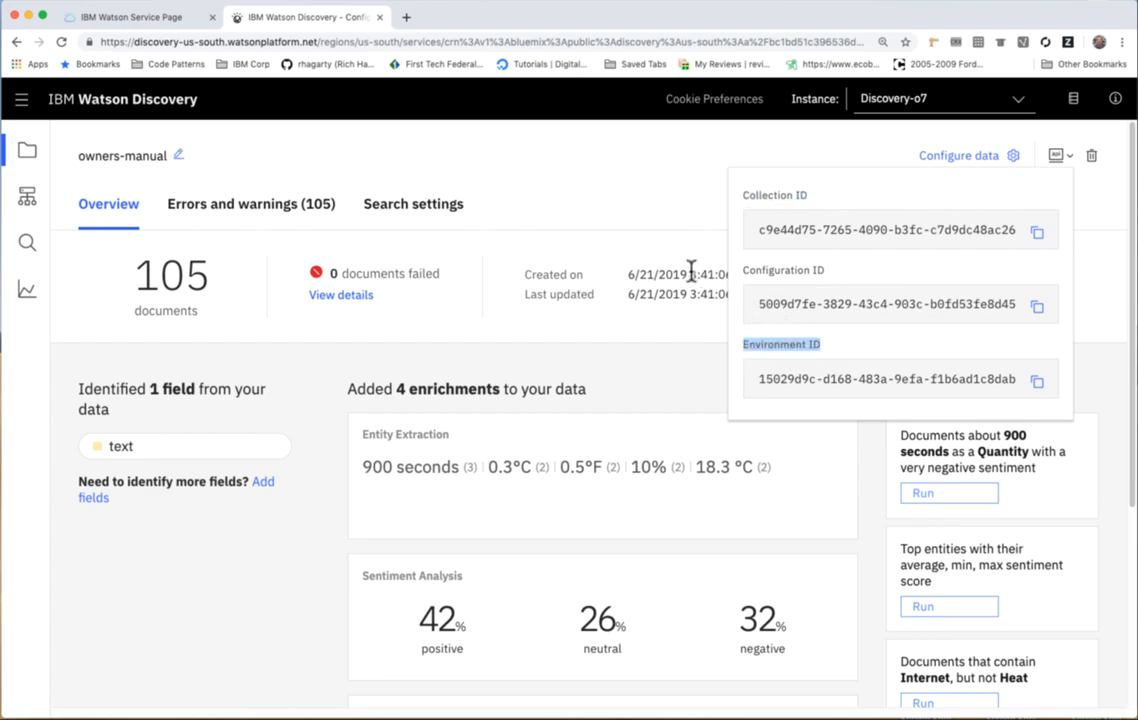
Close the collection IDs, return to the Discovery-o7 service page and look up its API key and URL in the auto-generated service credentials.
click(640, 178)
click(140, 17)
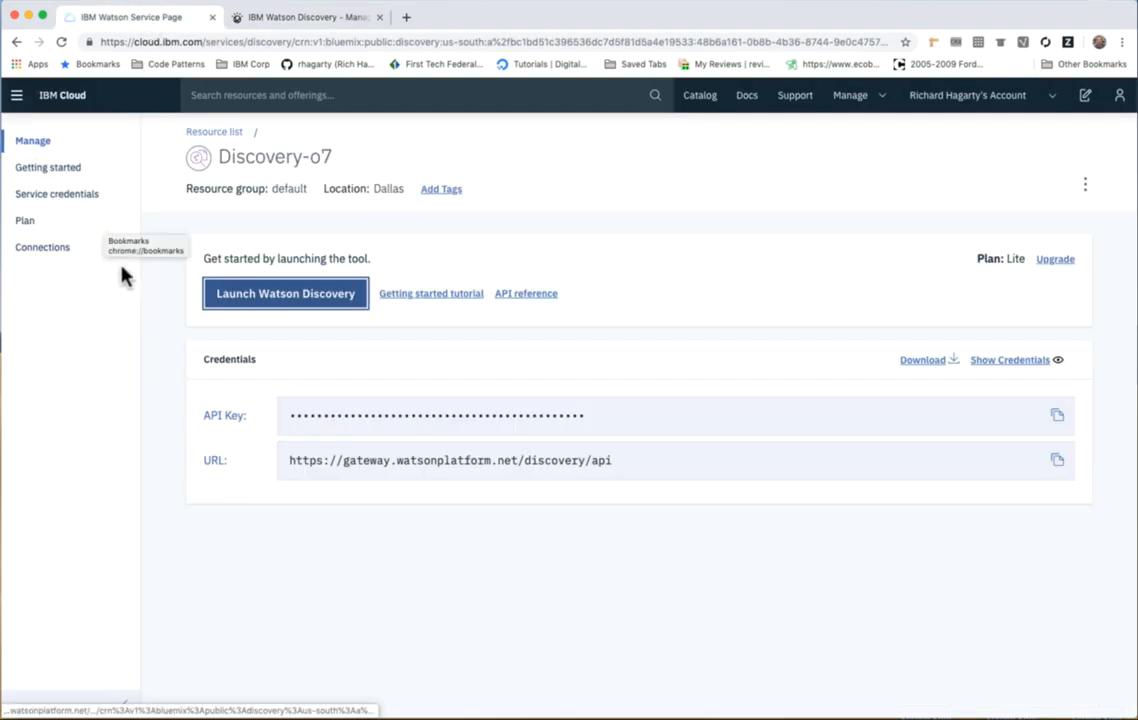
click(70, 203)
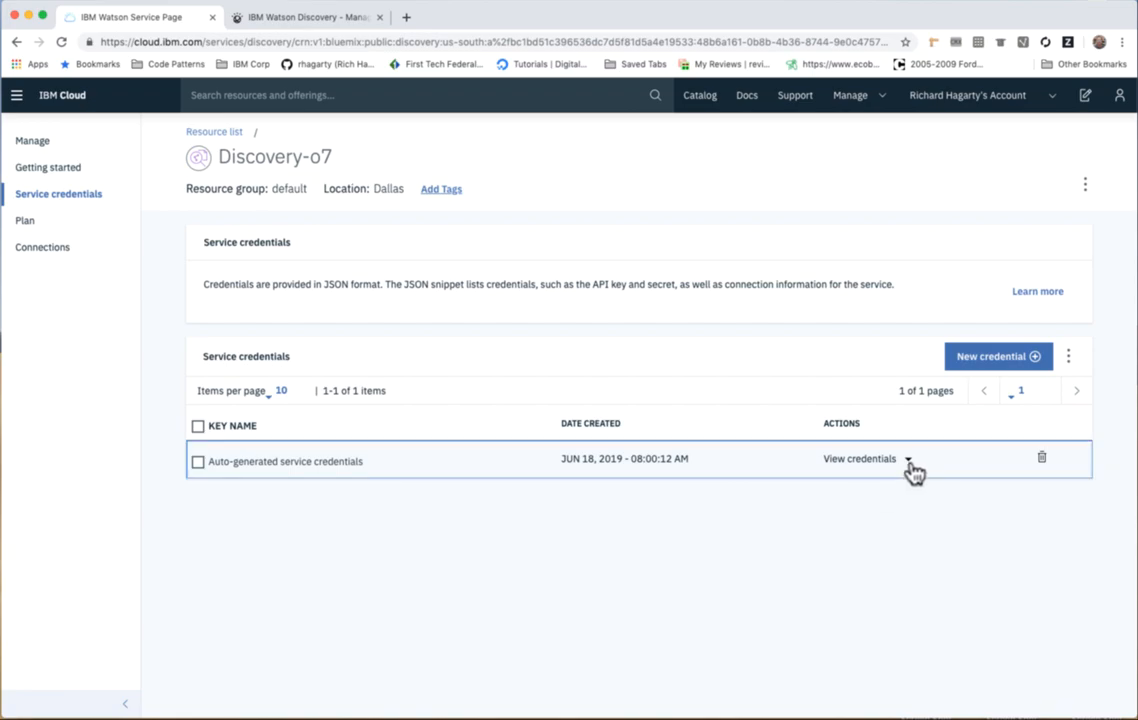
click(910, 464)
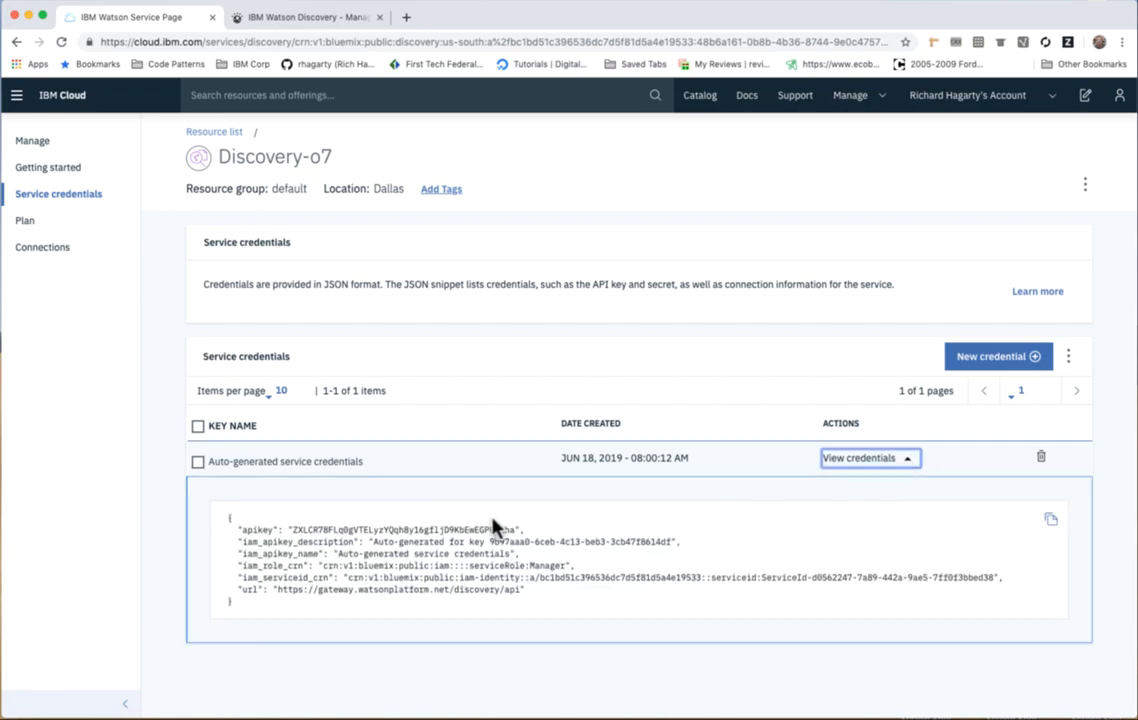
drag(241, 530, 263, 530)
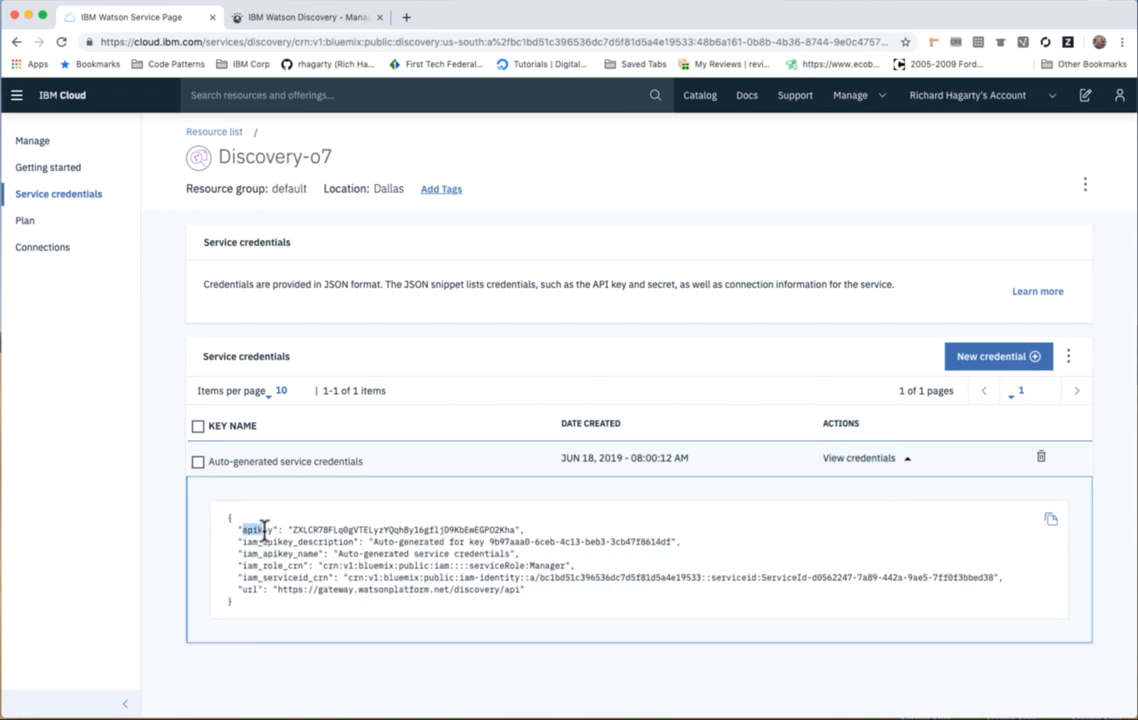
double_click(248, 590)
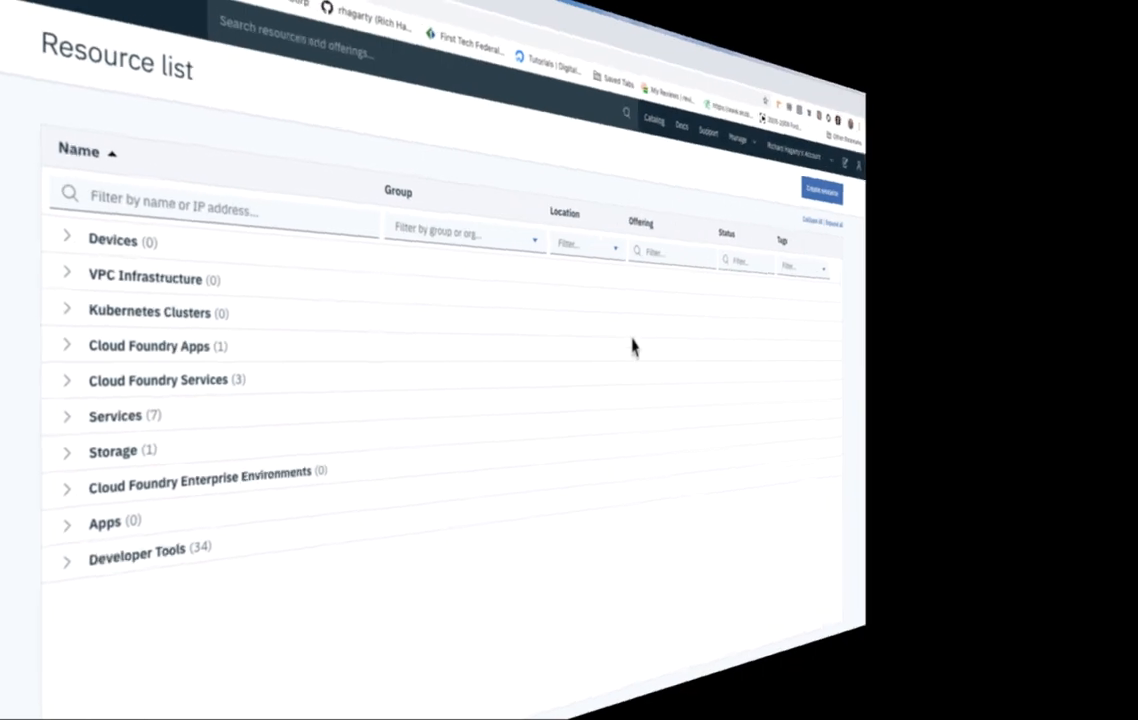
Search the IBM Cloud catalog for "functions", open the Functions service and go to its actions.
click(1015, 145)
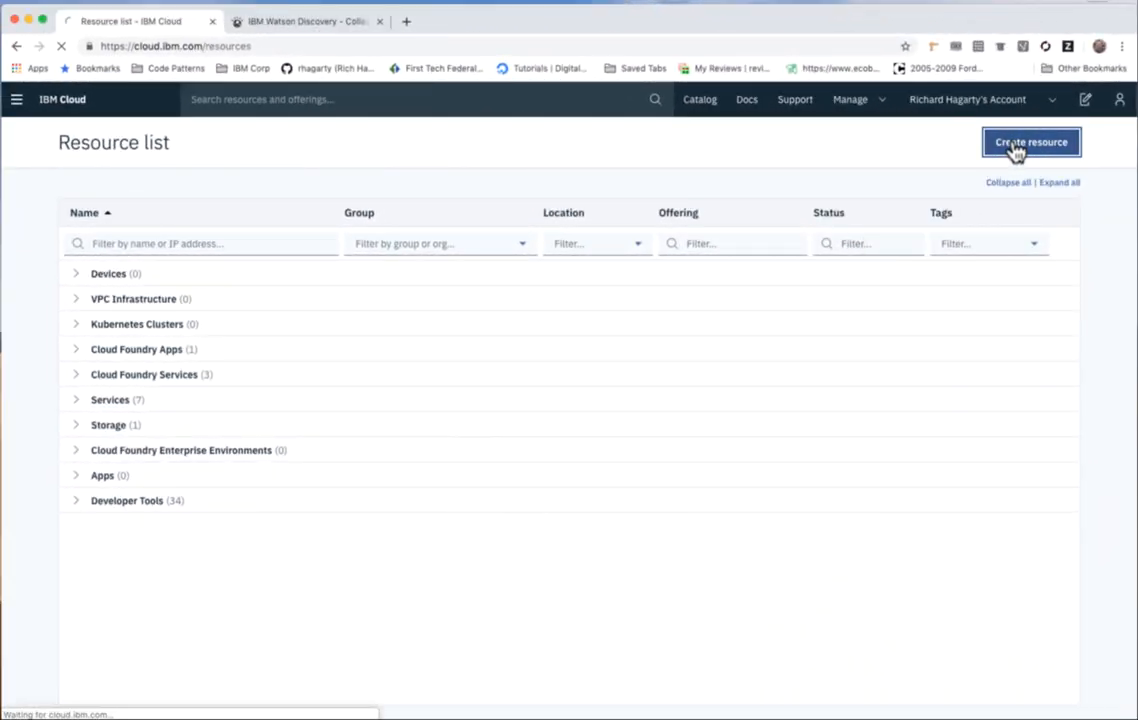
click(198, 178)
text(tunctions)
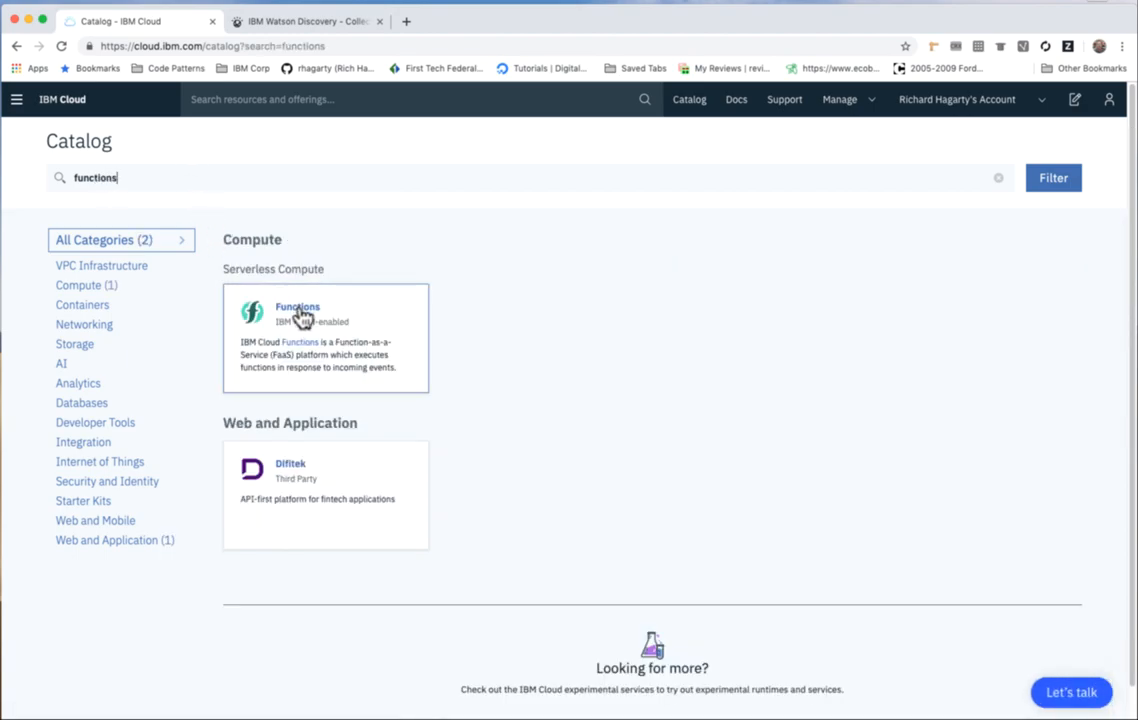
click(300, 316)
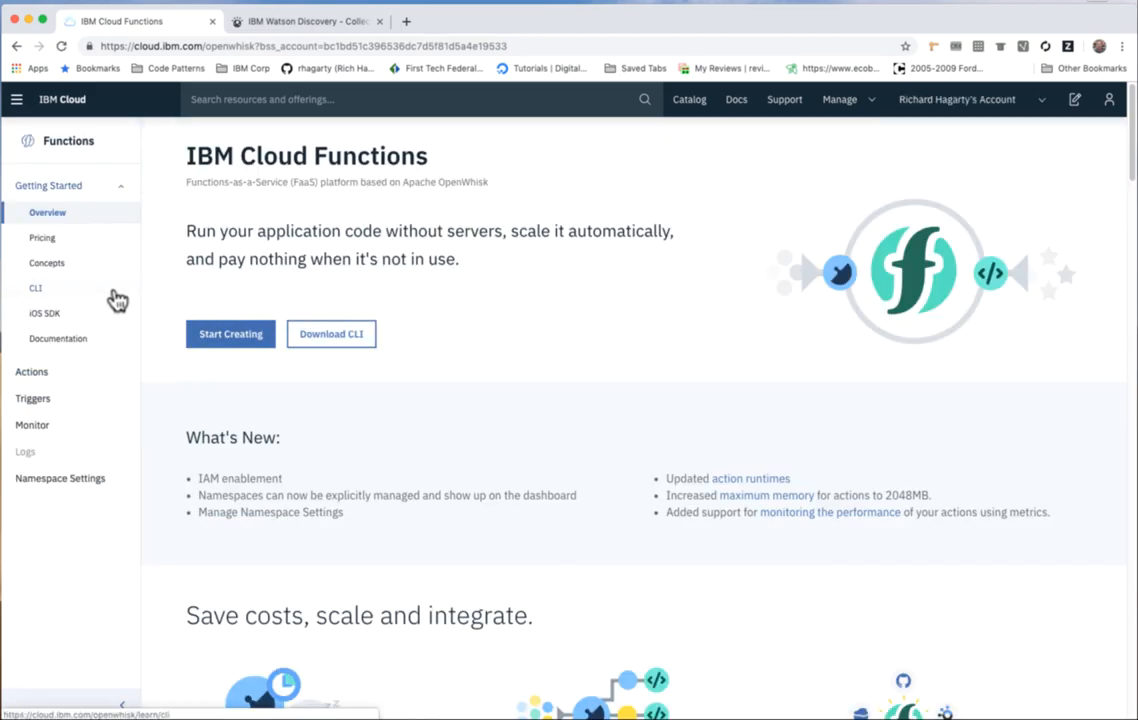
click(32, 372)
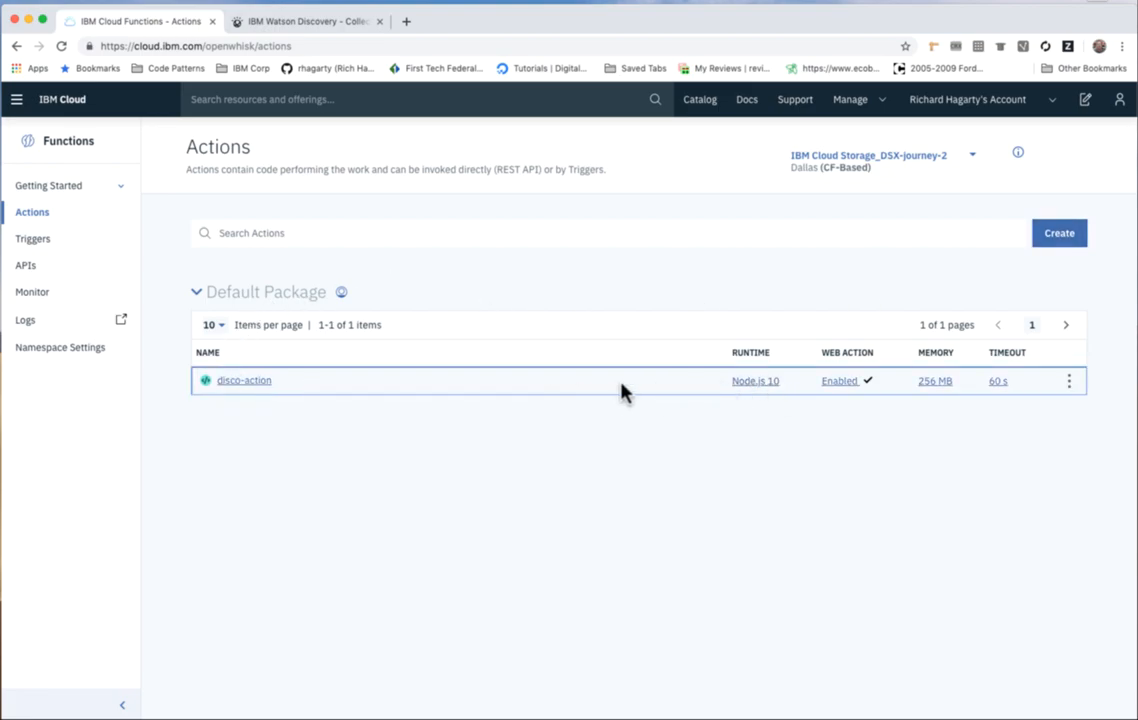
Open disco-action, review its code and examine its url, environment_id, collection_id and iam_apikey parameters.
click(262, 386)
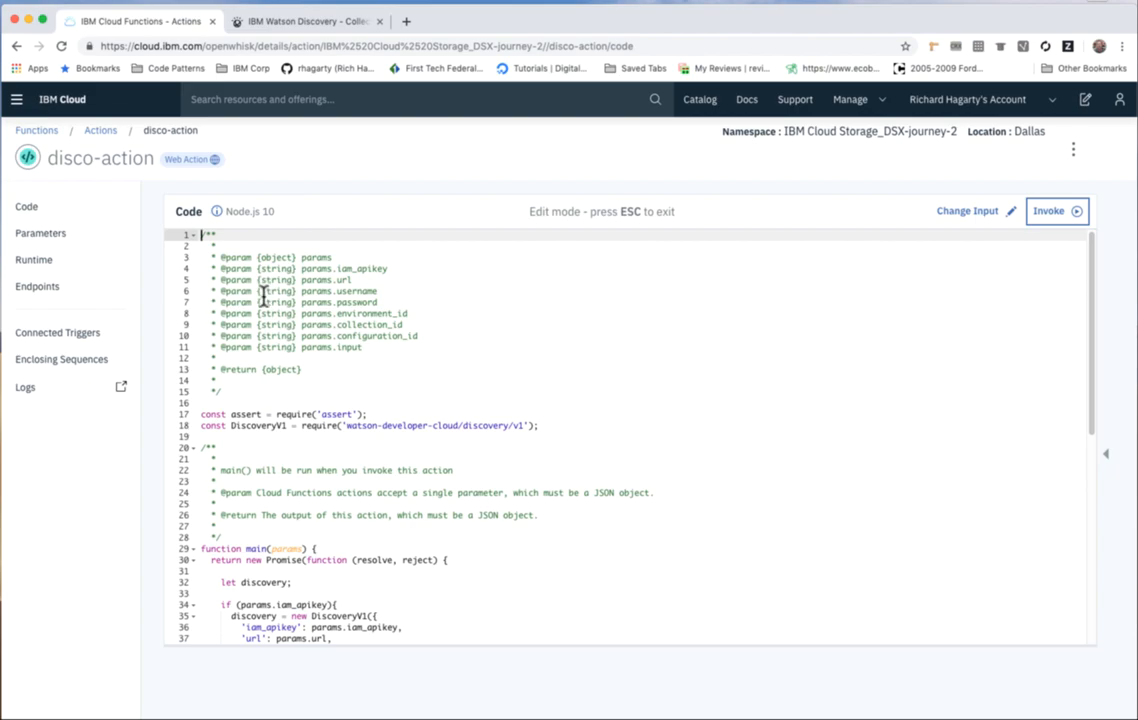
drag(210, 246, 515, 542)
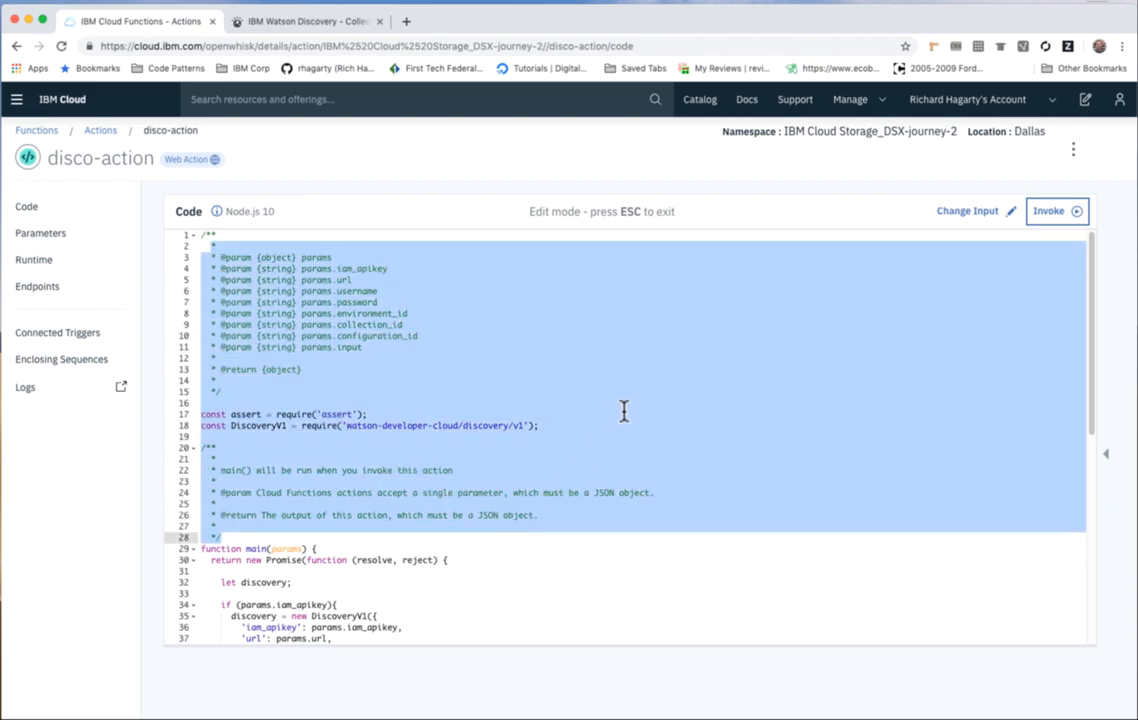
click(45, 236)
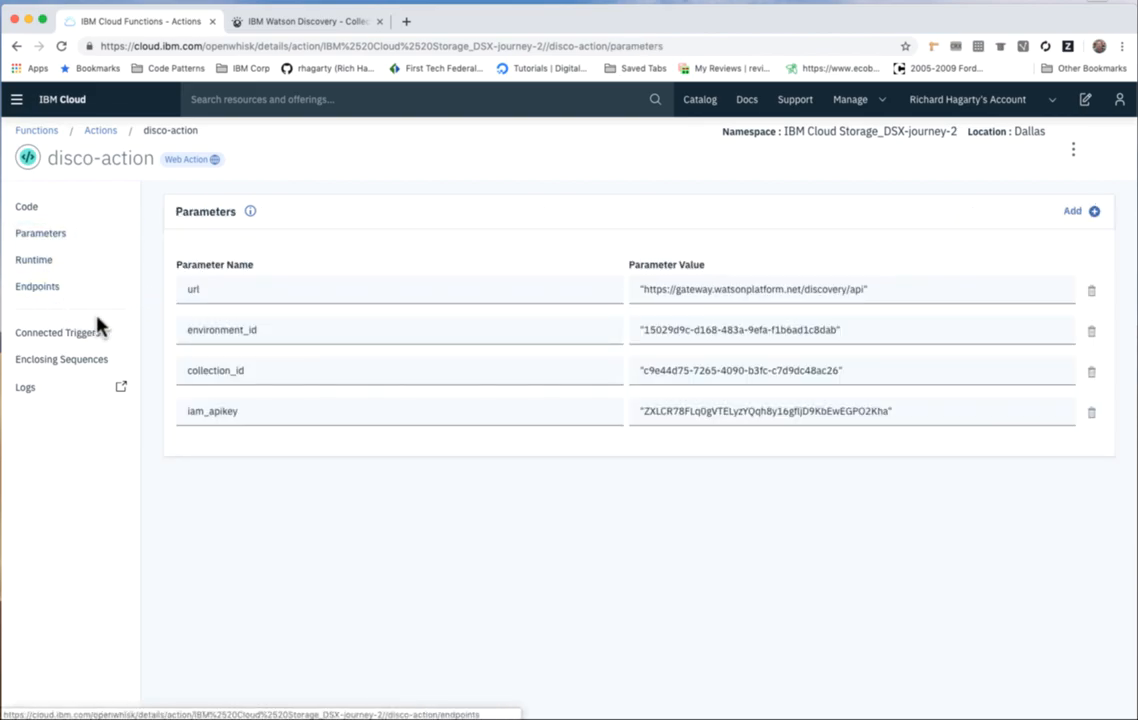
double_click(188, 289)
double_click(190, 326)
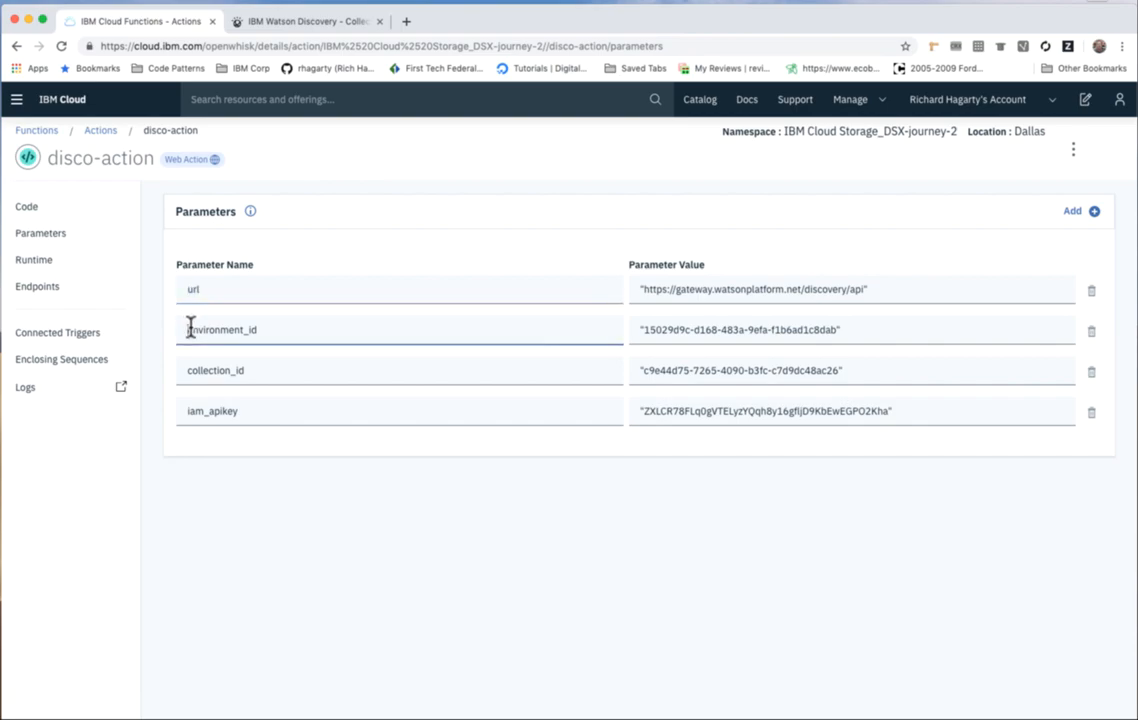
double_click(206, 370)
double_click(201, 412)
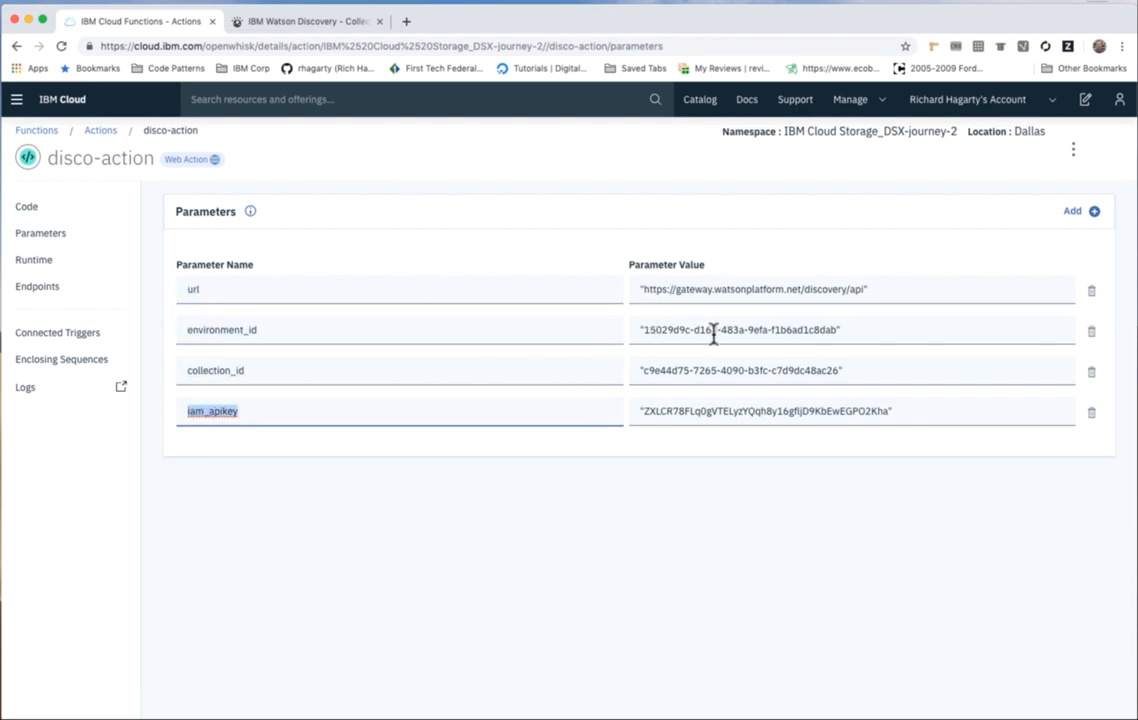
Invoke disco-action from its code page, check the matching results count, and open the action's endpoints.
click(26, 212)
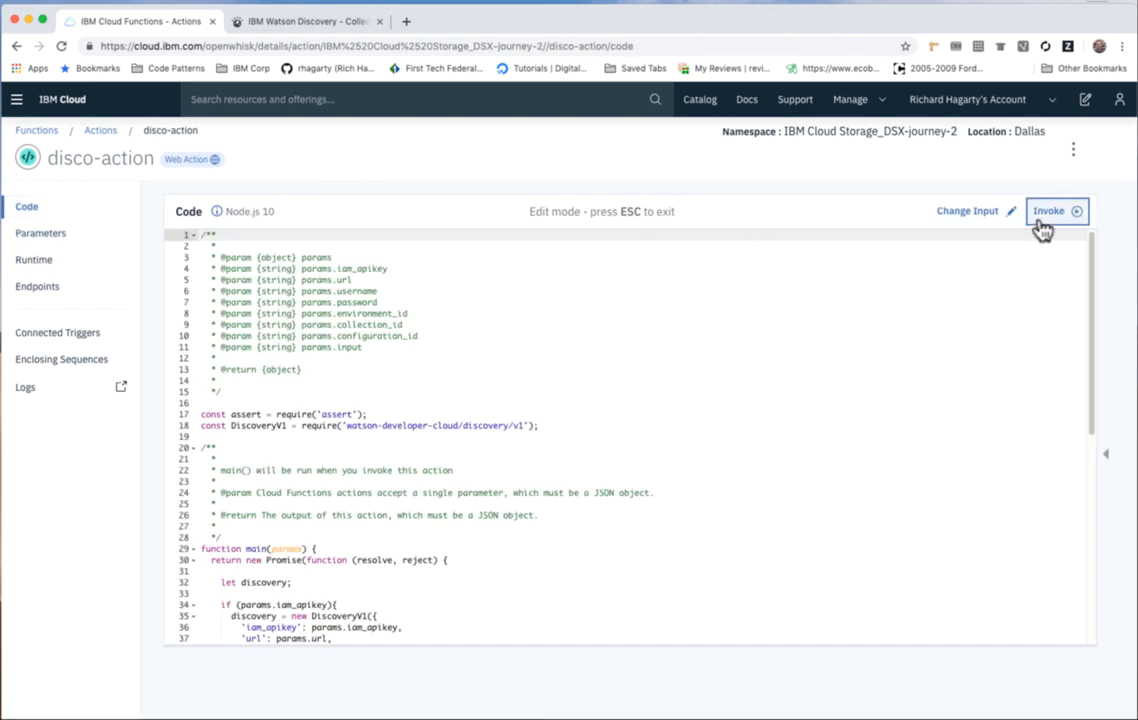
click(1050, 213)
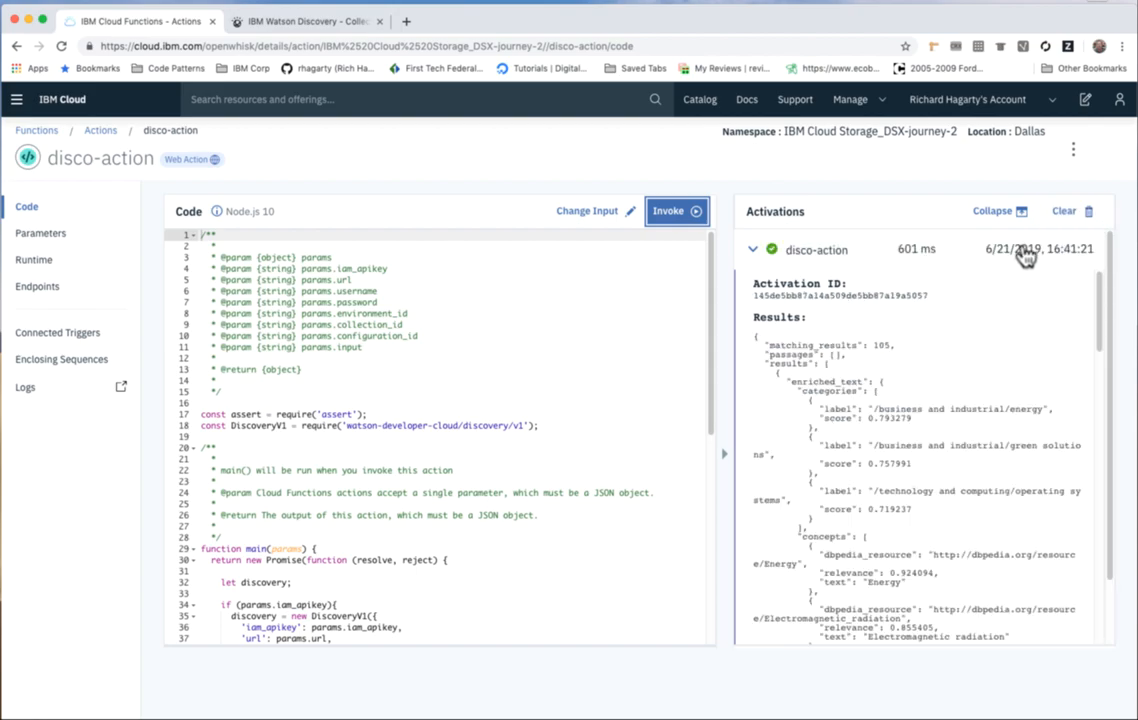
double_click(880, 345)
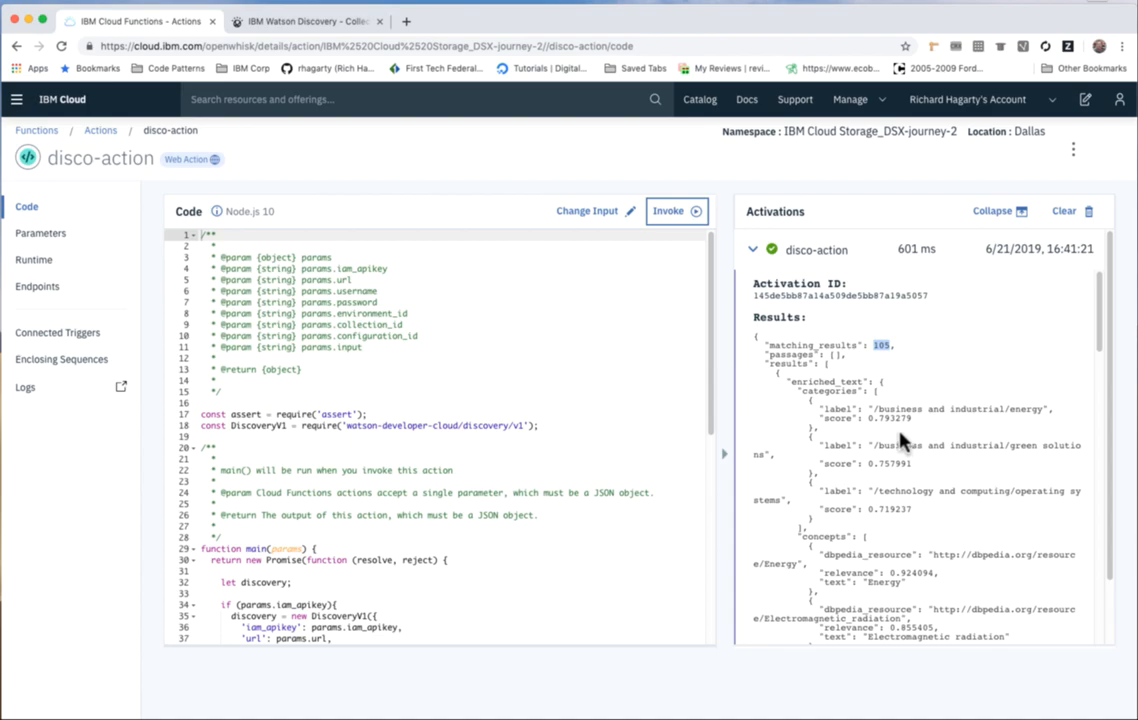
click(50, 287)
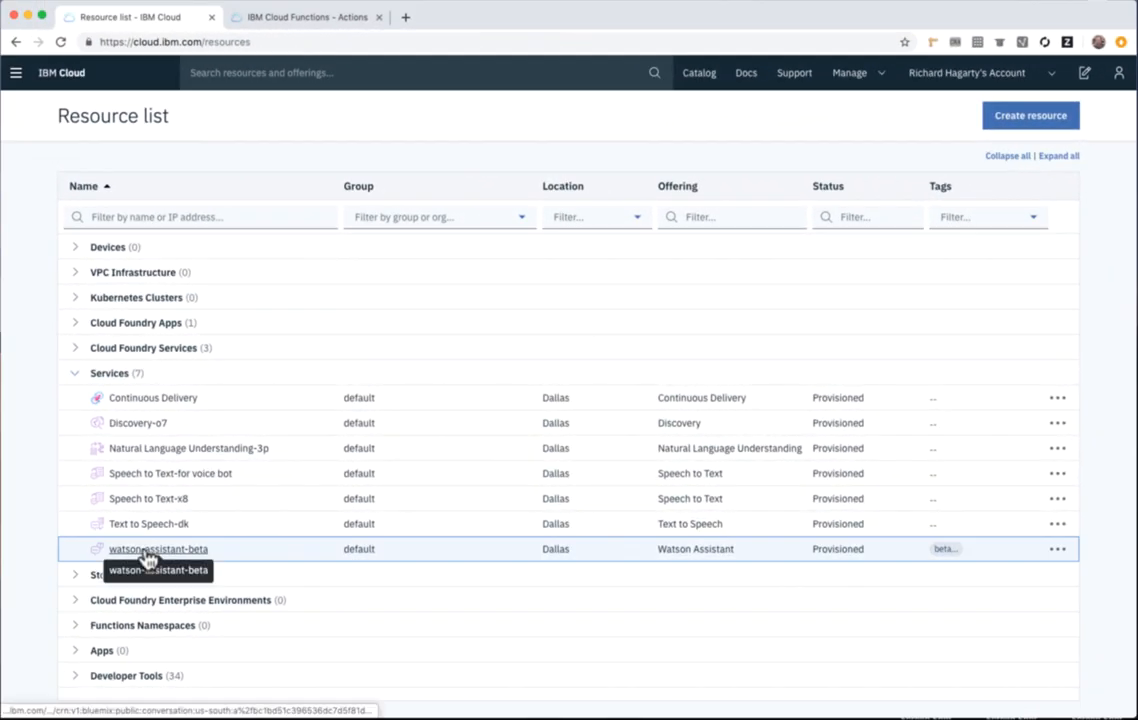
Launch Watson Assistant from the watson-assistant-beta service and open the Customer Care Sample Skill.
click(148, 556)
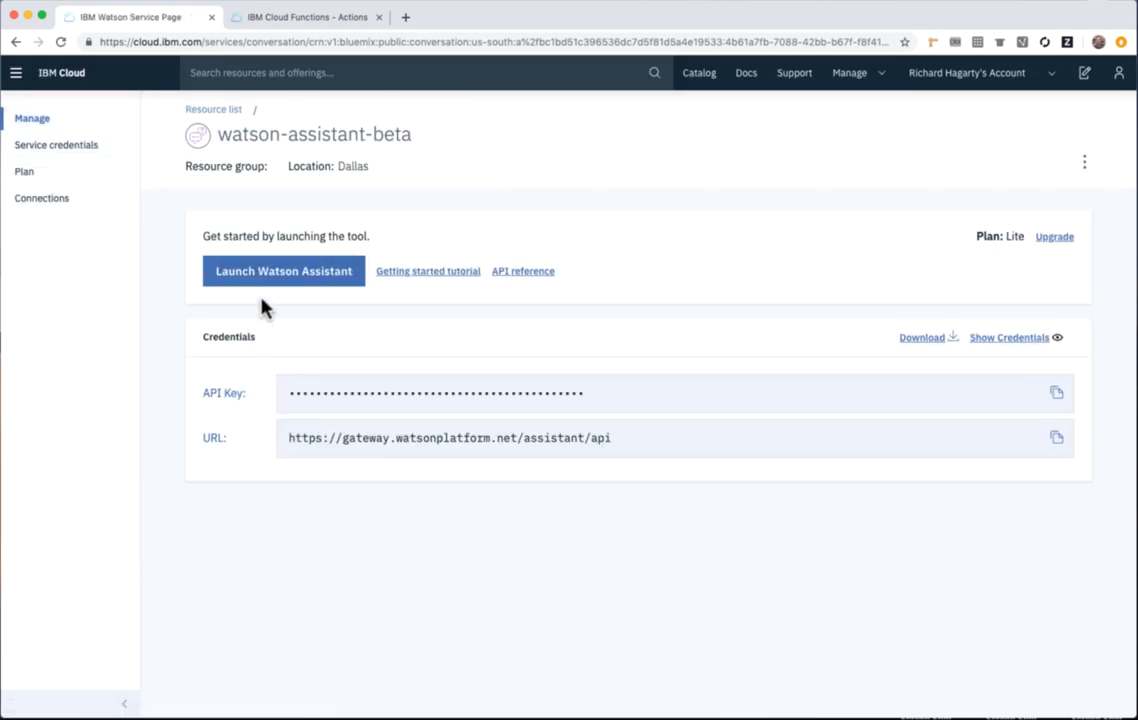
click(291, 279)
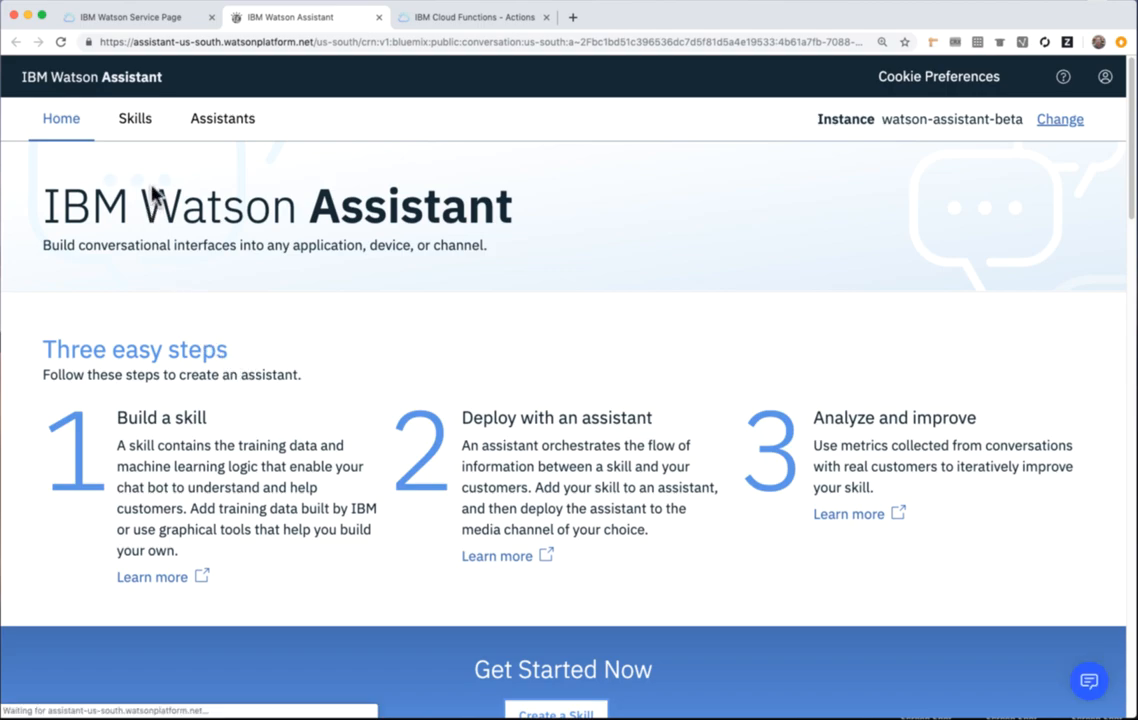
click(140, 124)
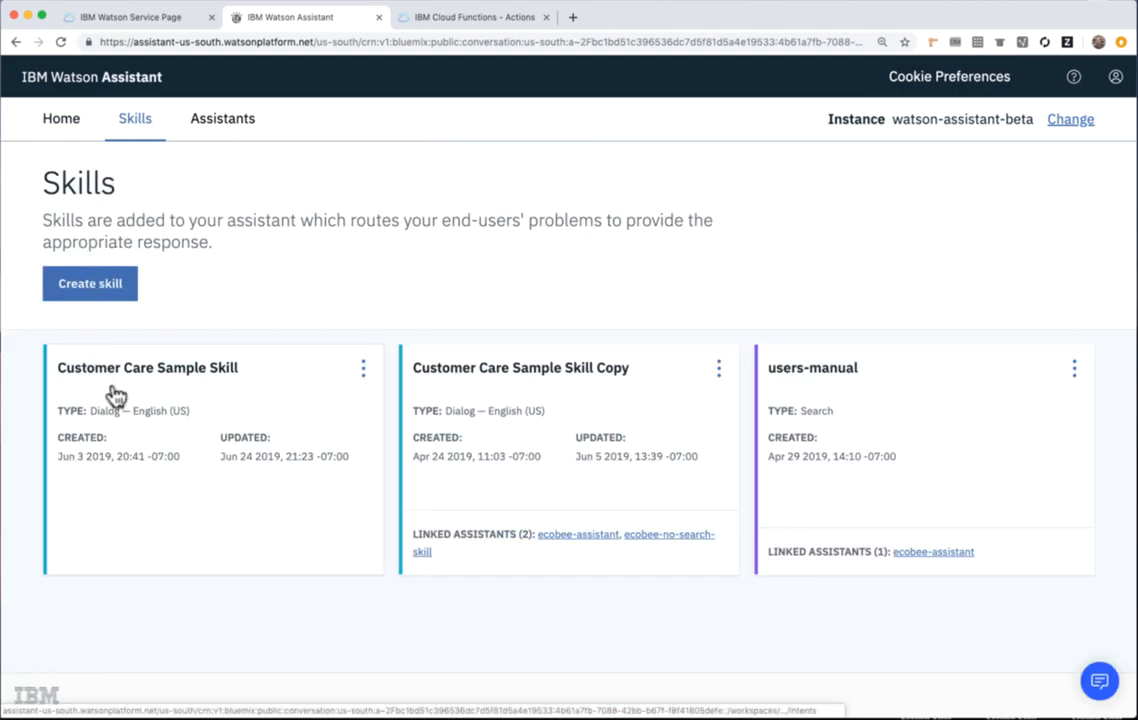
click(178, 376)
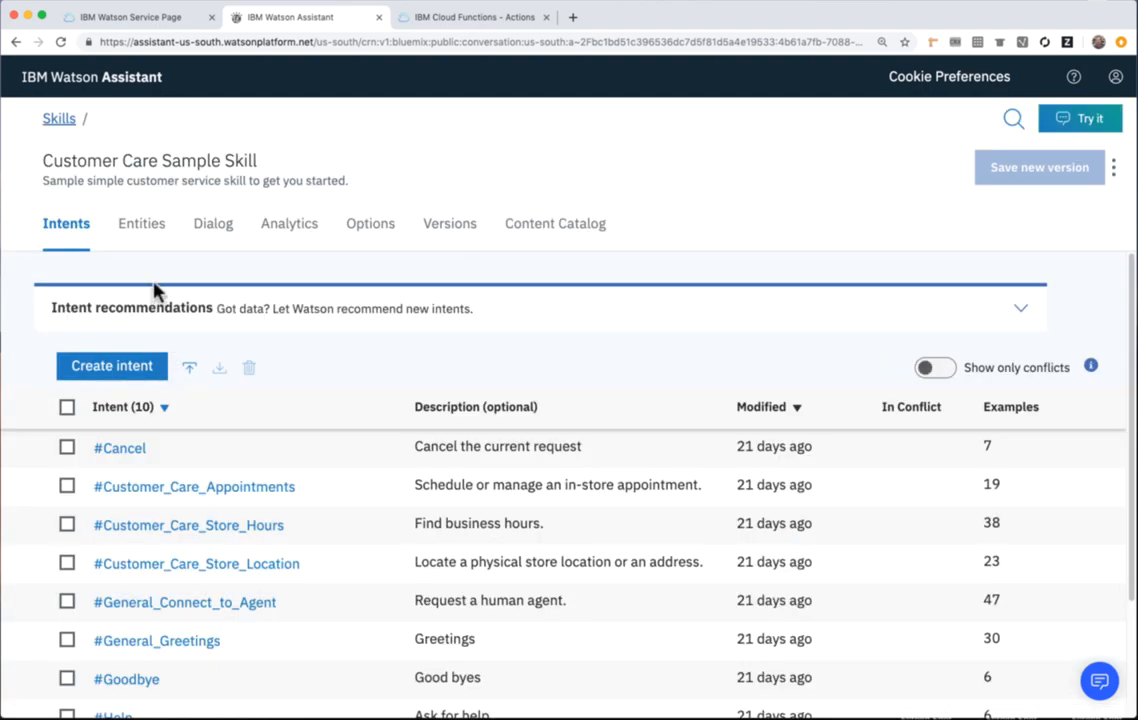
Examine the name and user examples of the #Product_Information intent, and return to the intents list.
scroll(168, 373, down, 3)
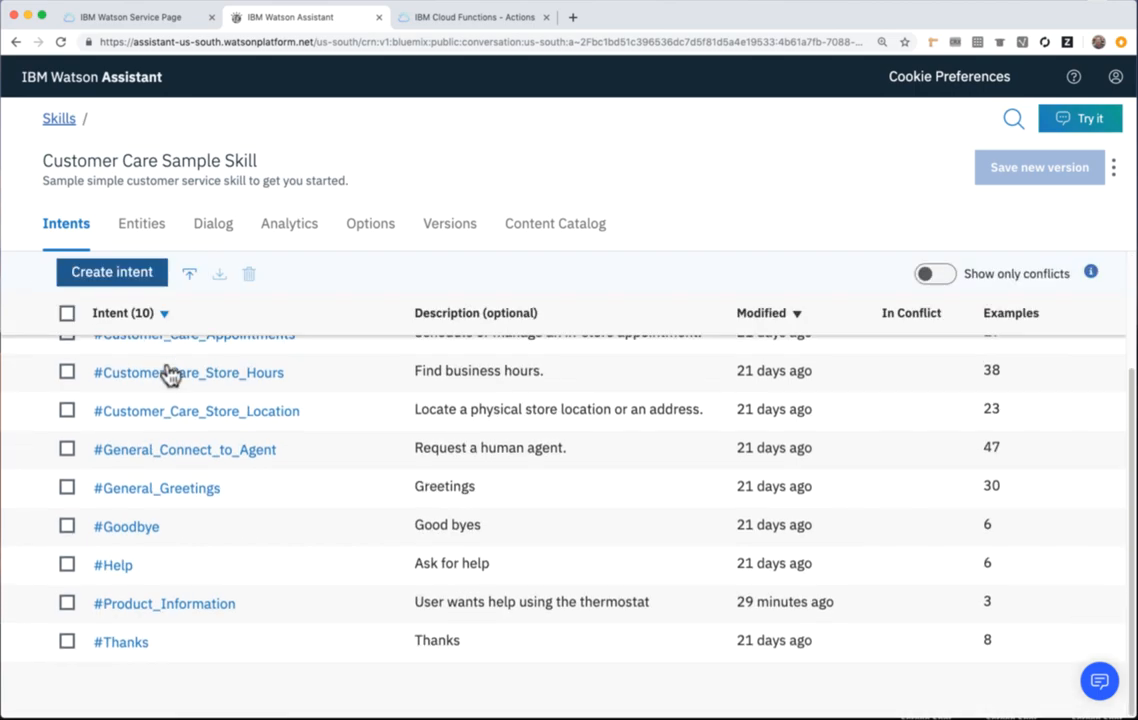
click(190, 612)
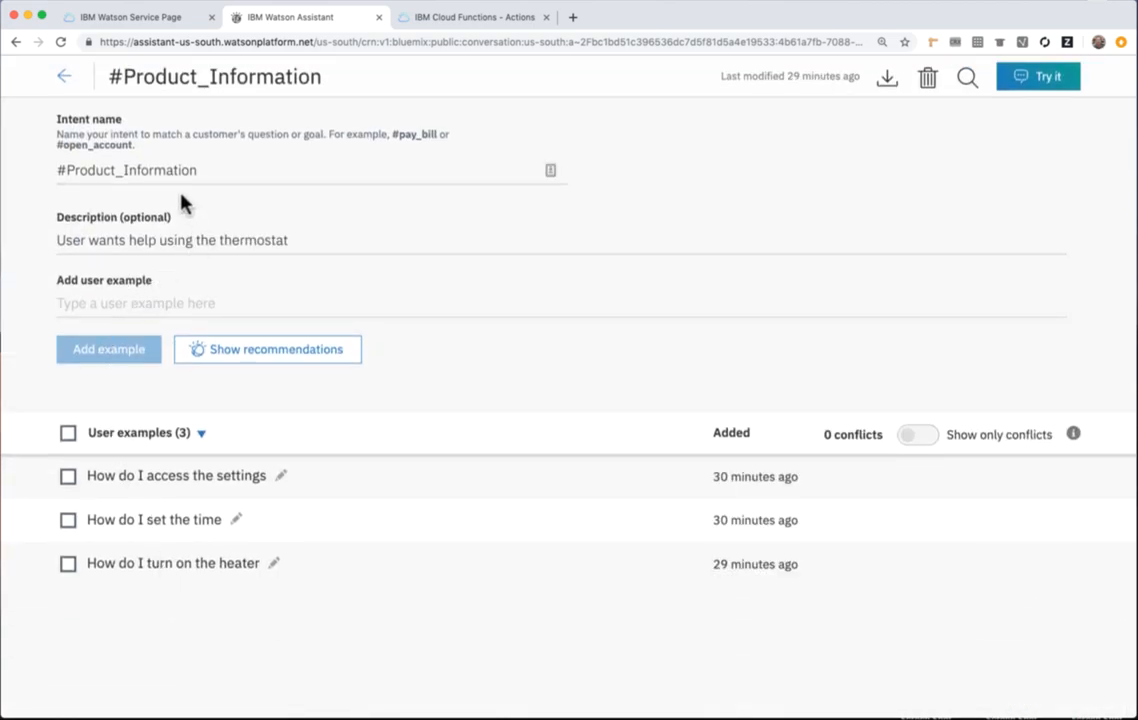
double_click(170, 170)
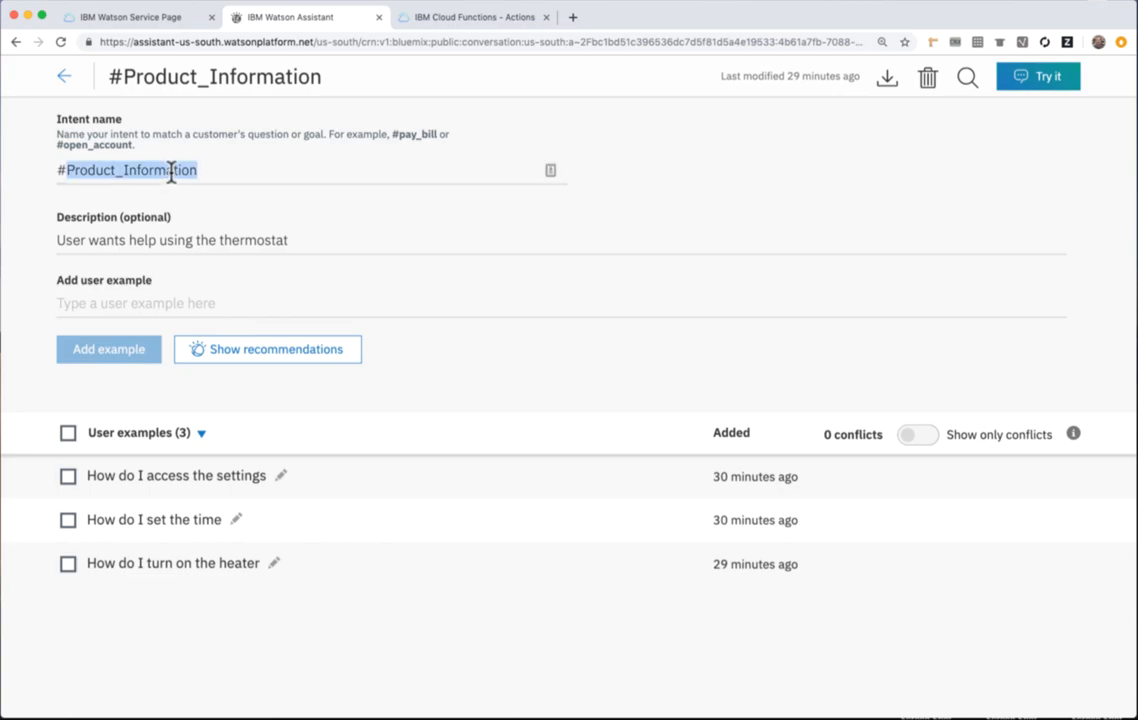
click(177, 478)
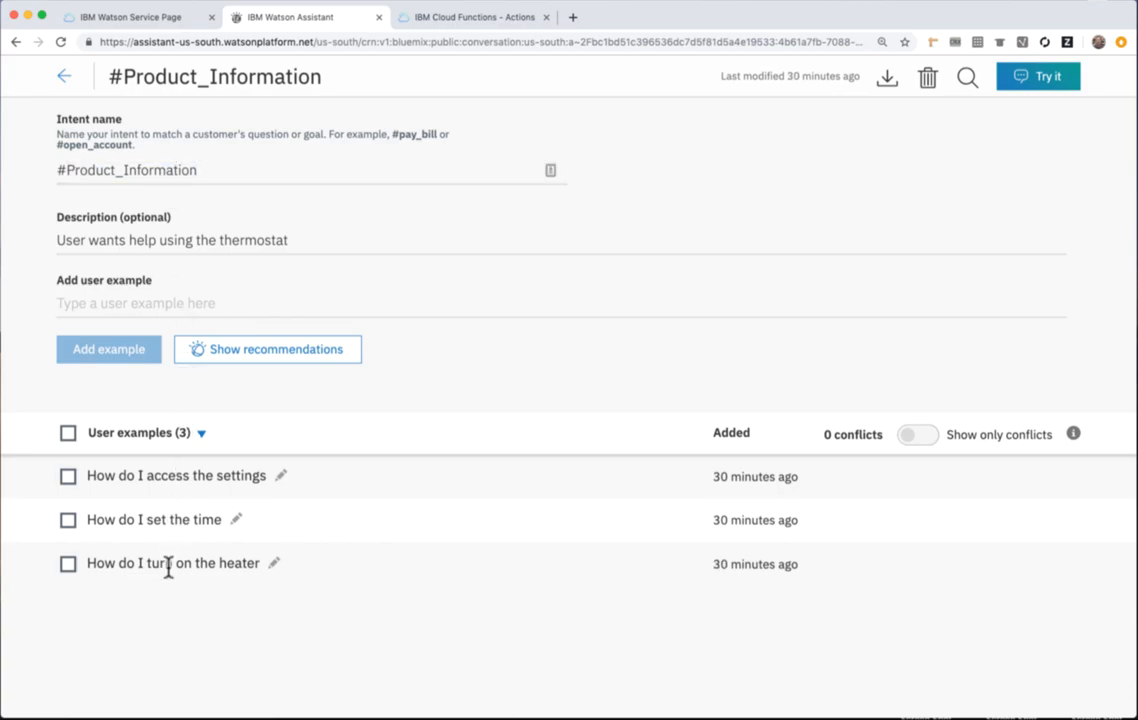
click(63, 82)
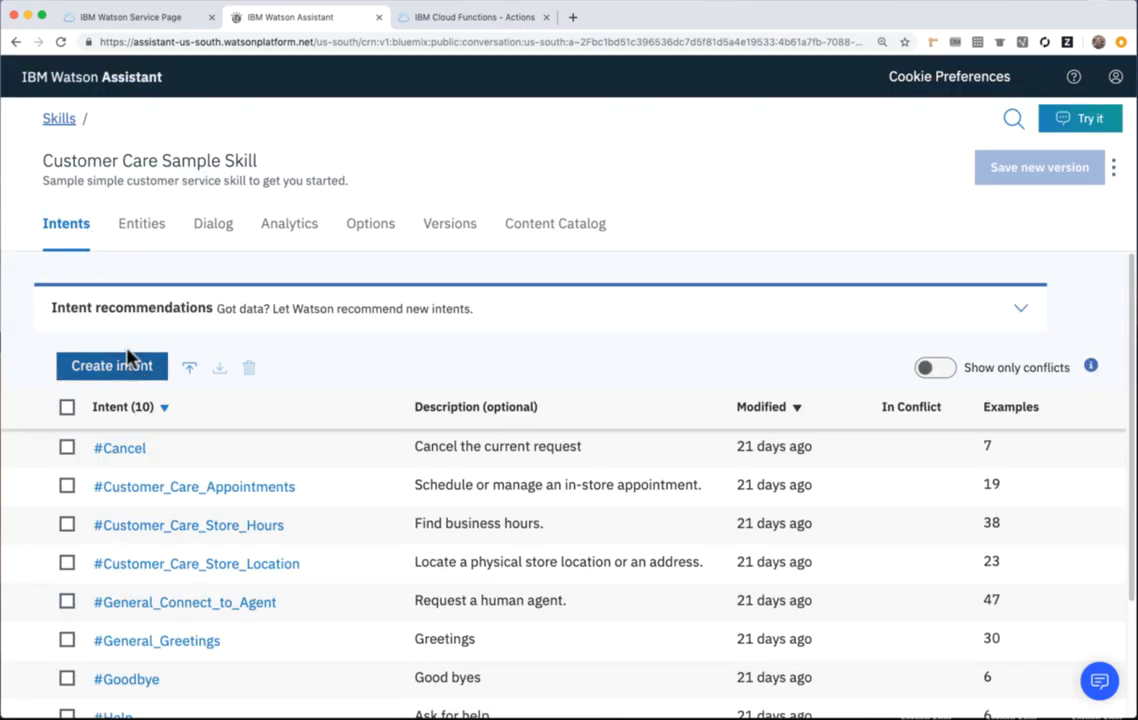
Check the skill's webhook URL against the public web action URL on disco-action's endpoints page, and return to Watson Assistant.
click(364, 232)
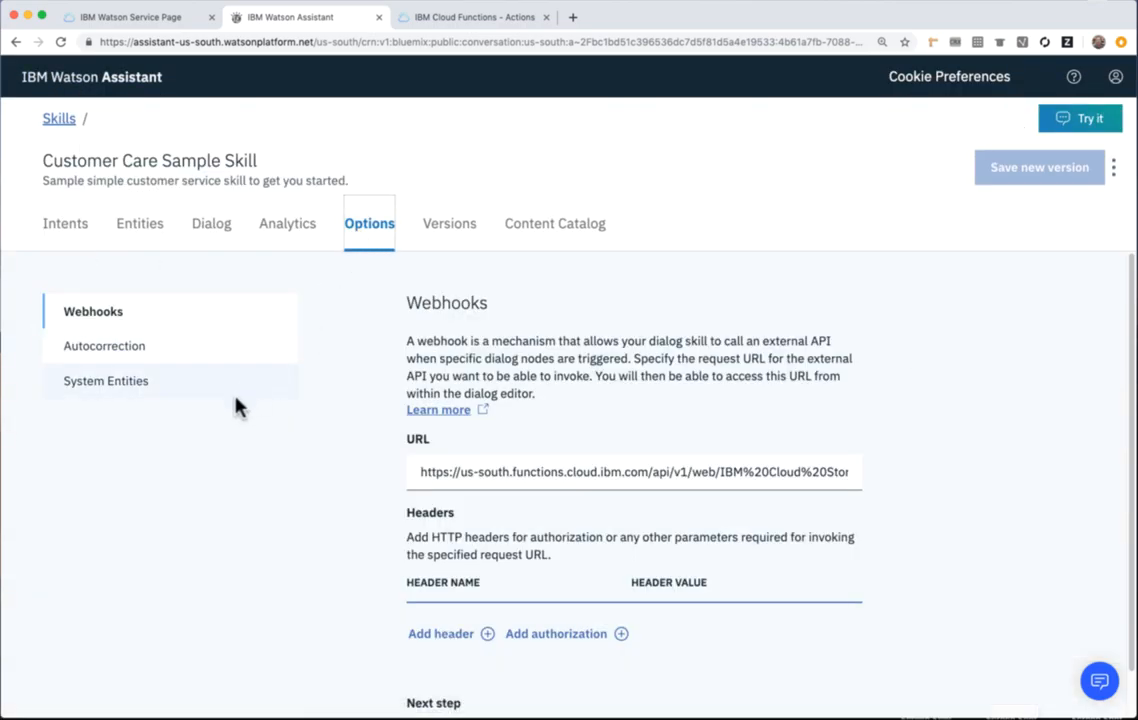
scroll(209, 368, down, 1)
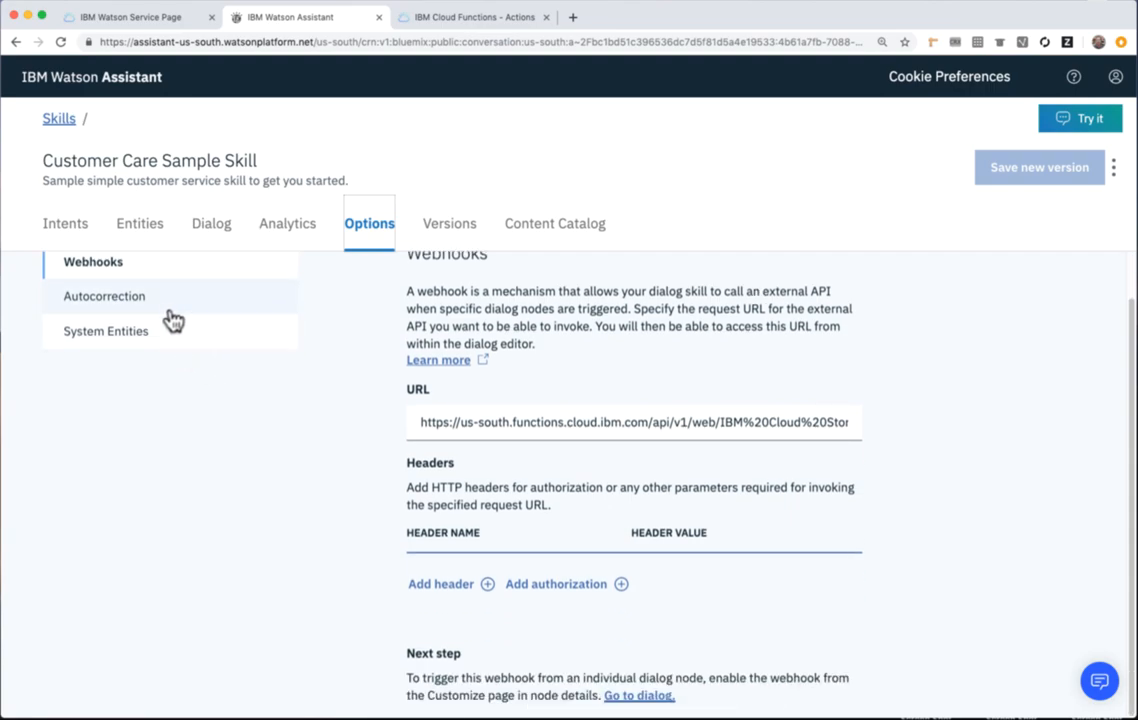
scroll(165, 292, up, 1)
triple_click(517, 442)
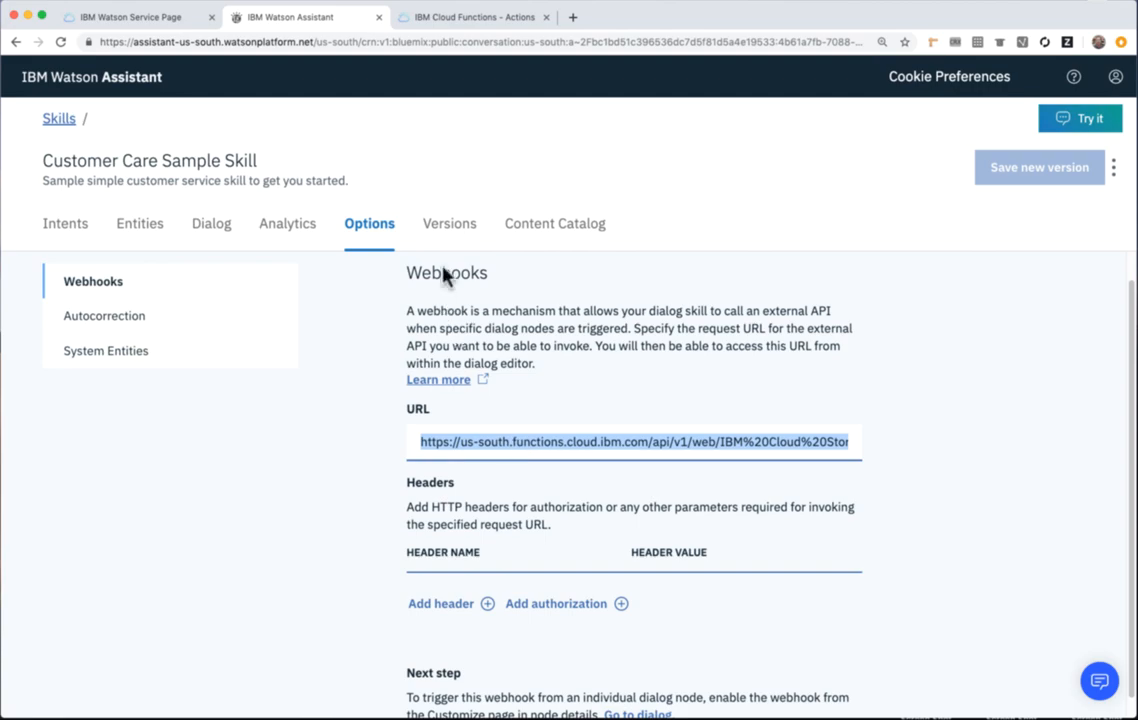
click(485, 20)
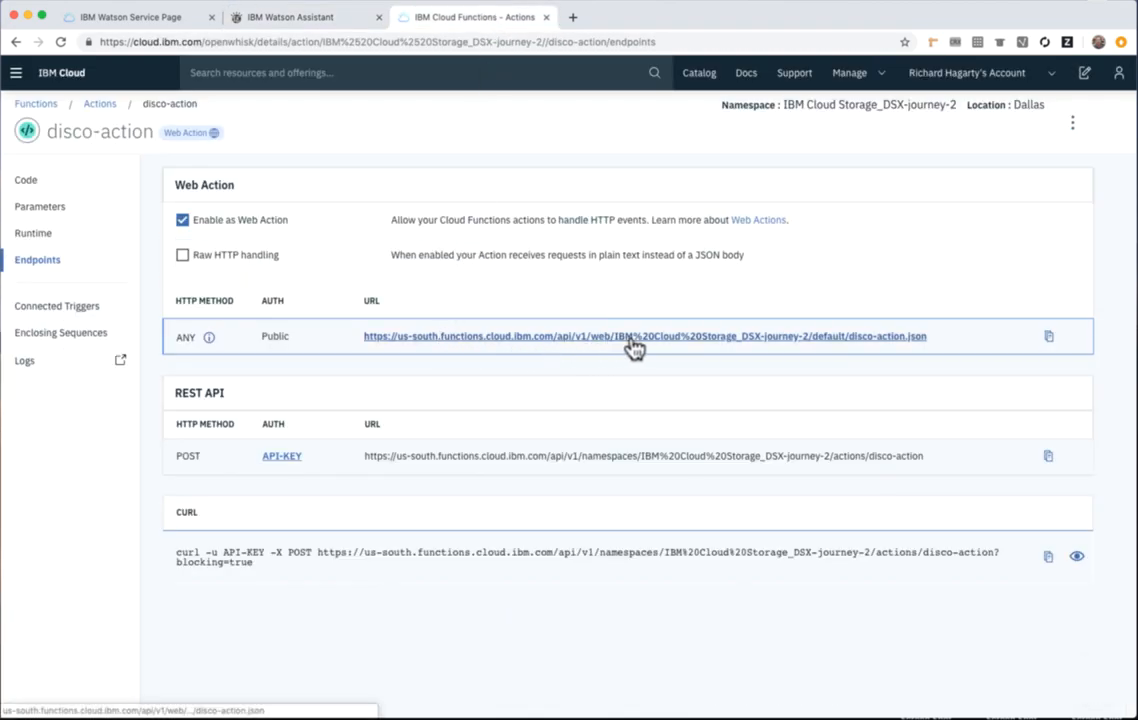
click(298, 18)
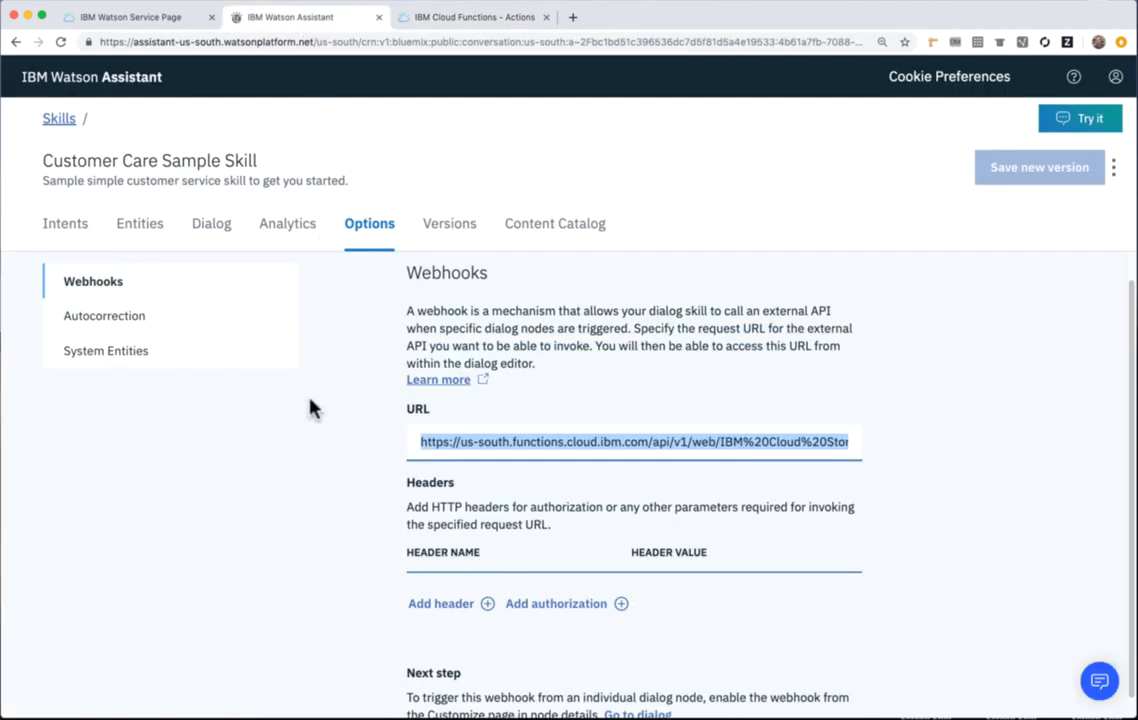
Open the "Ask about product" node in the skill's dialog to examine its intent condition and webhook parameters.
click(212, 228)
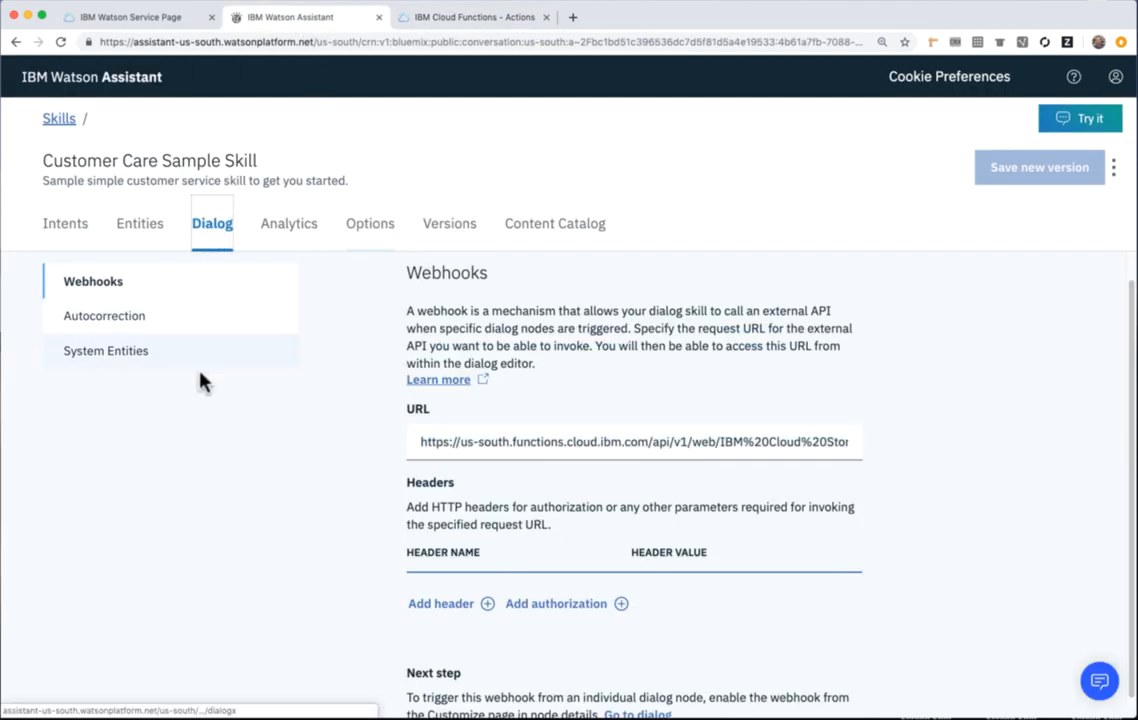
scroll(185, 488, down, 4)
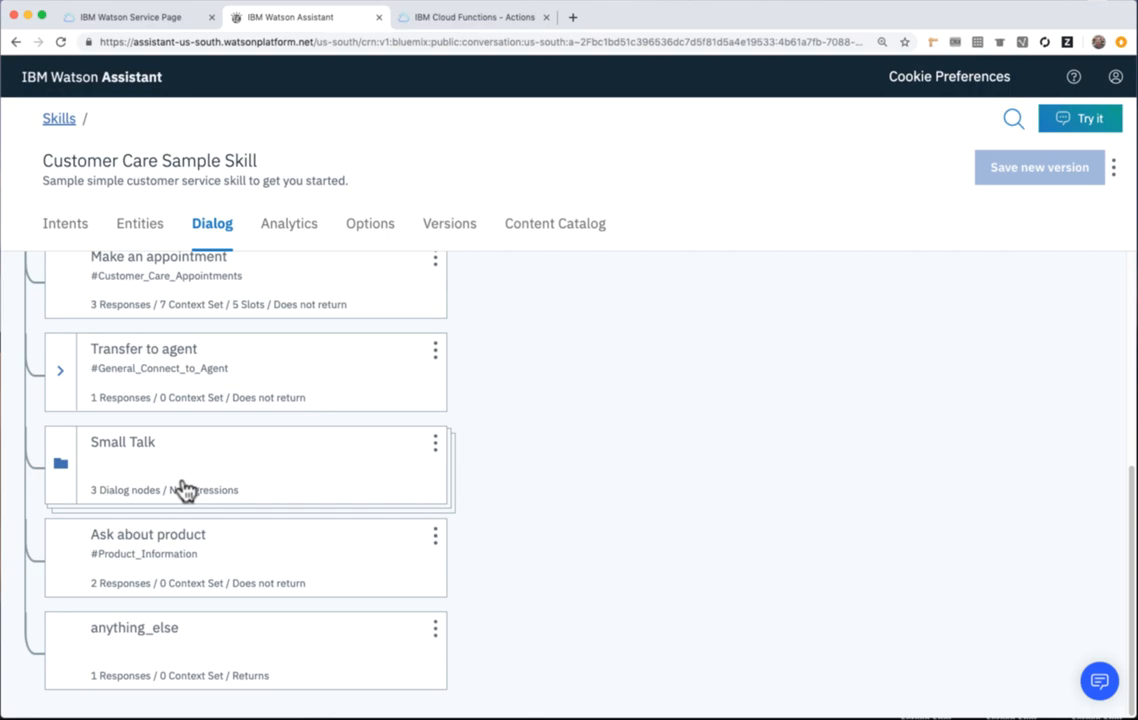
click(172, 548)
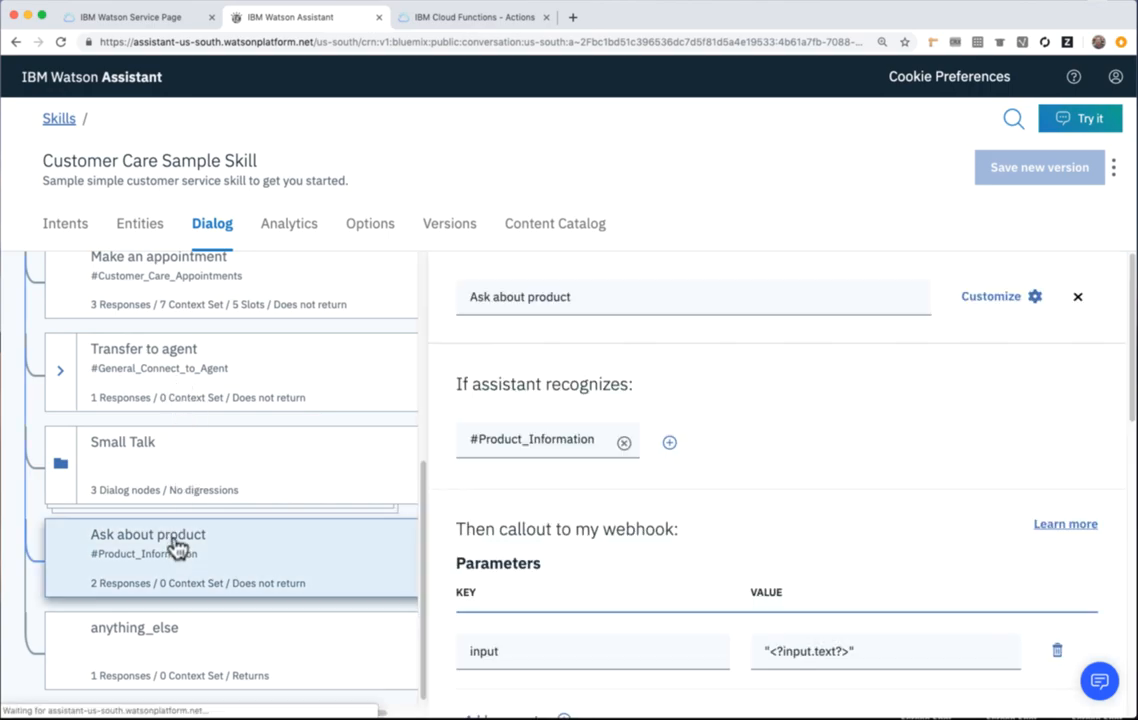
Check the node's #Product_Information condition and its Webhooks customization setting, and leave the settings without applying changes.
double_click(546, 440)
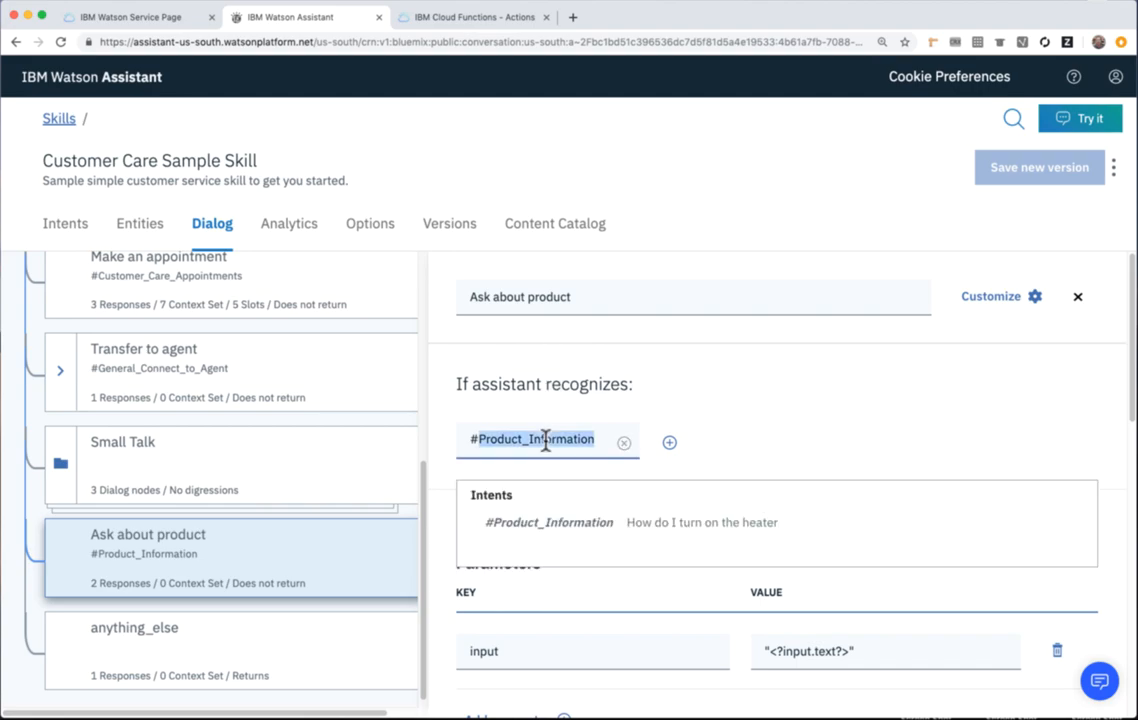
click(755, 418)
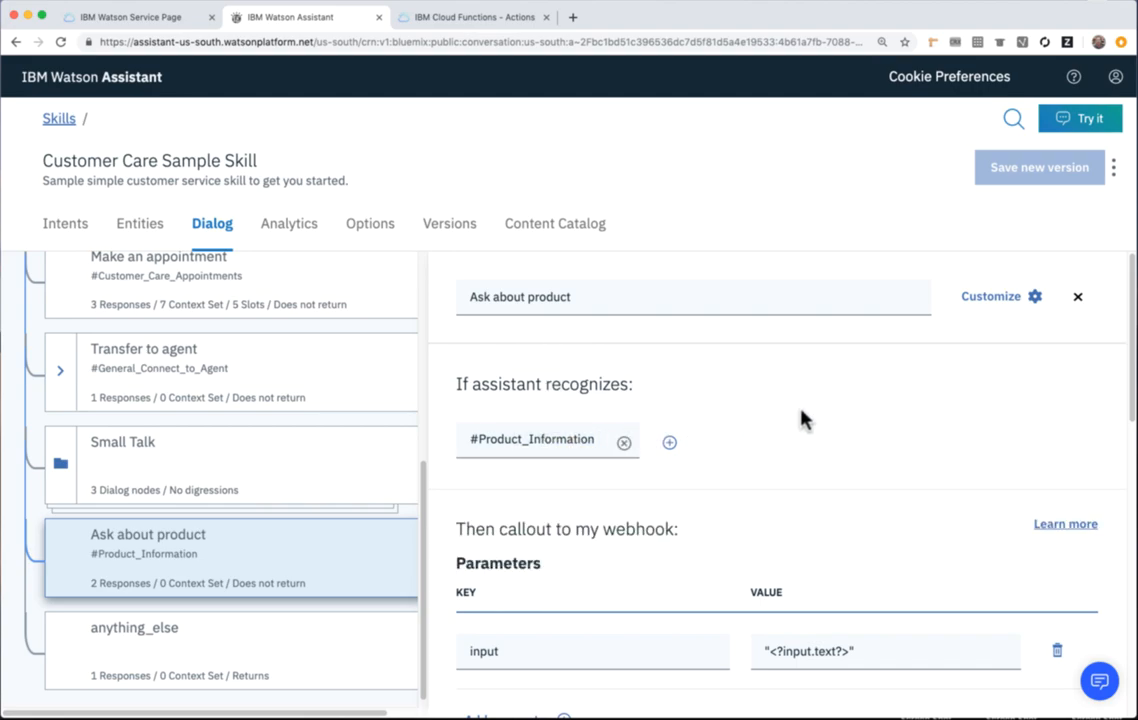
click(993, 305)
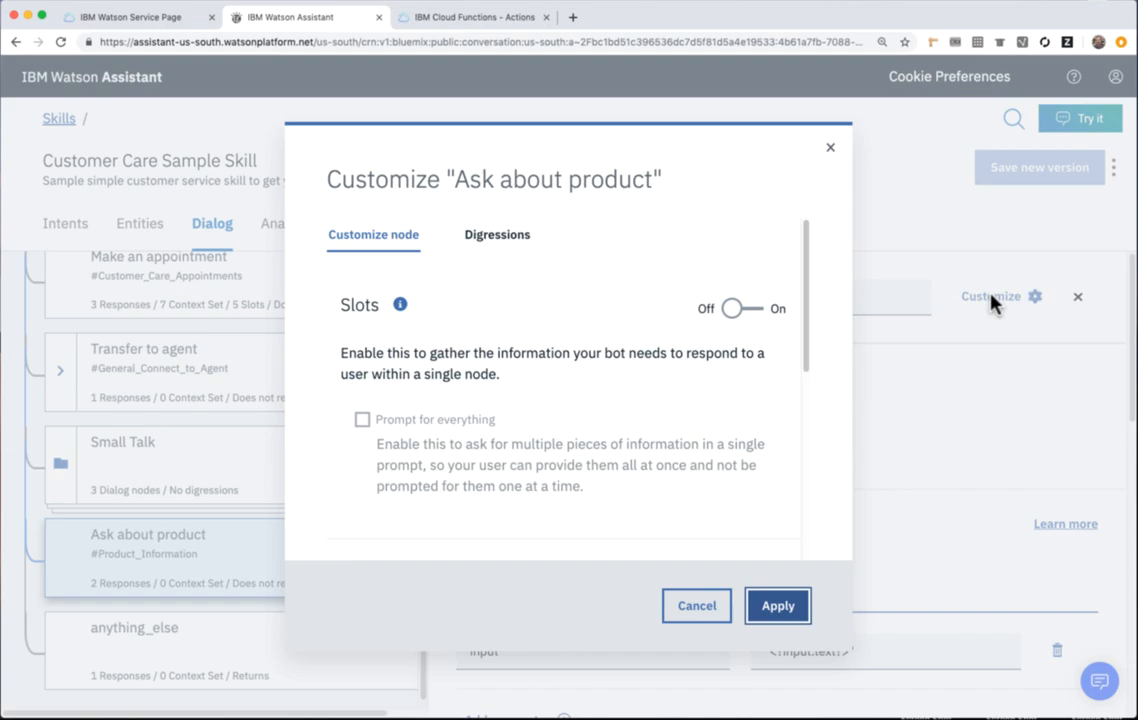
drag(806, 280, 815, 417)
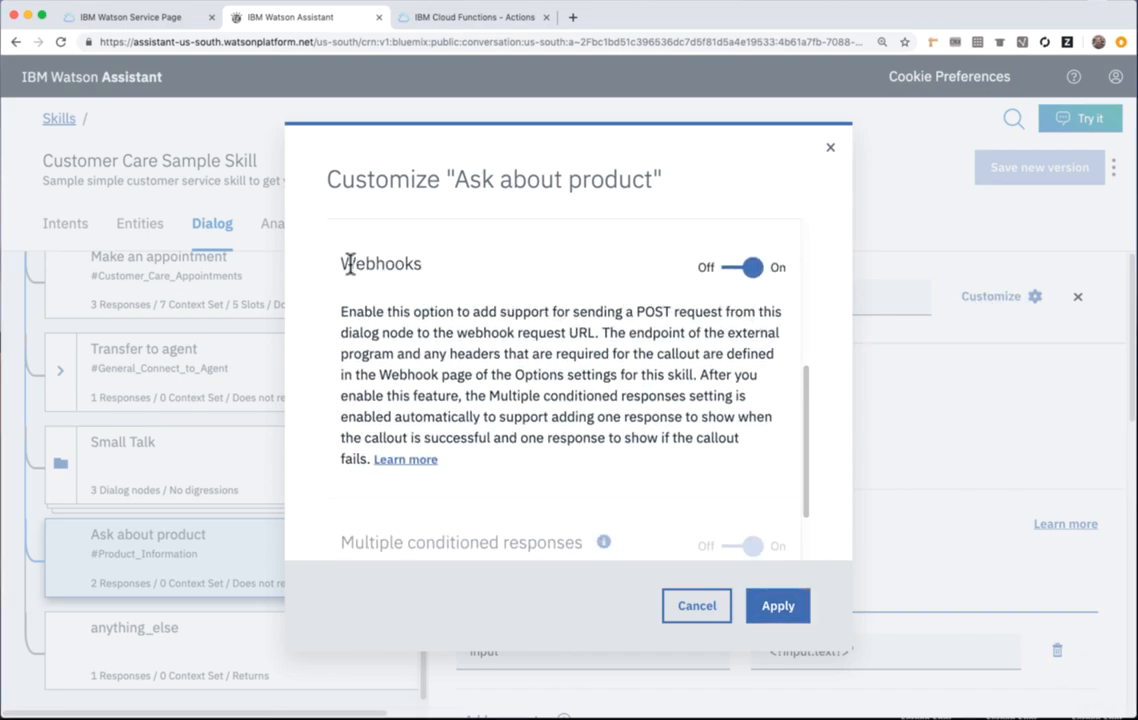
drag(344, 263, 425, 270)
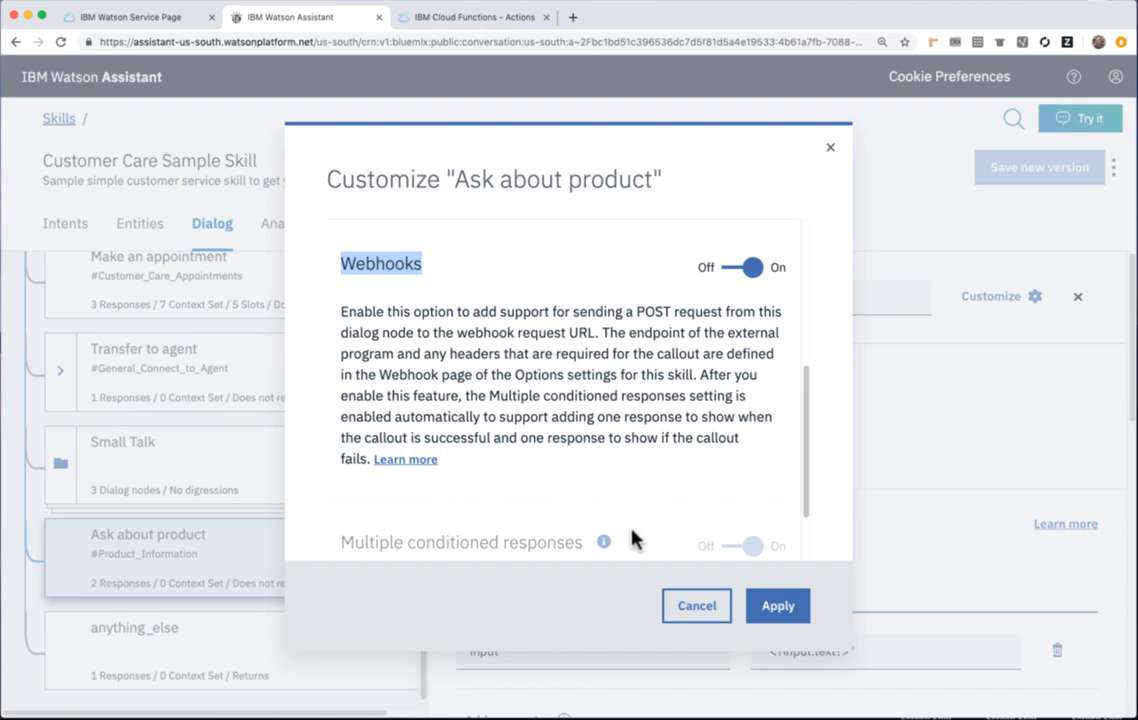
click(712, 612)
Examine the node's webhook input parameter, return variable and conditioned responses.
scroll(872, 478, down, 2)
scroll(872, 478, down, 2)
drag(860, 418, 762, 416)
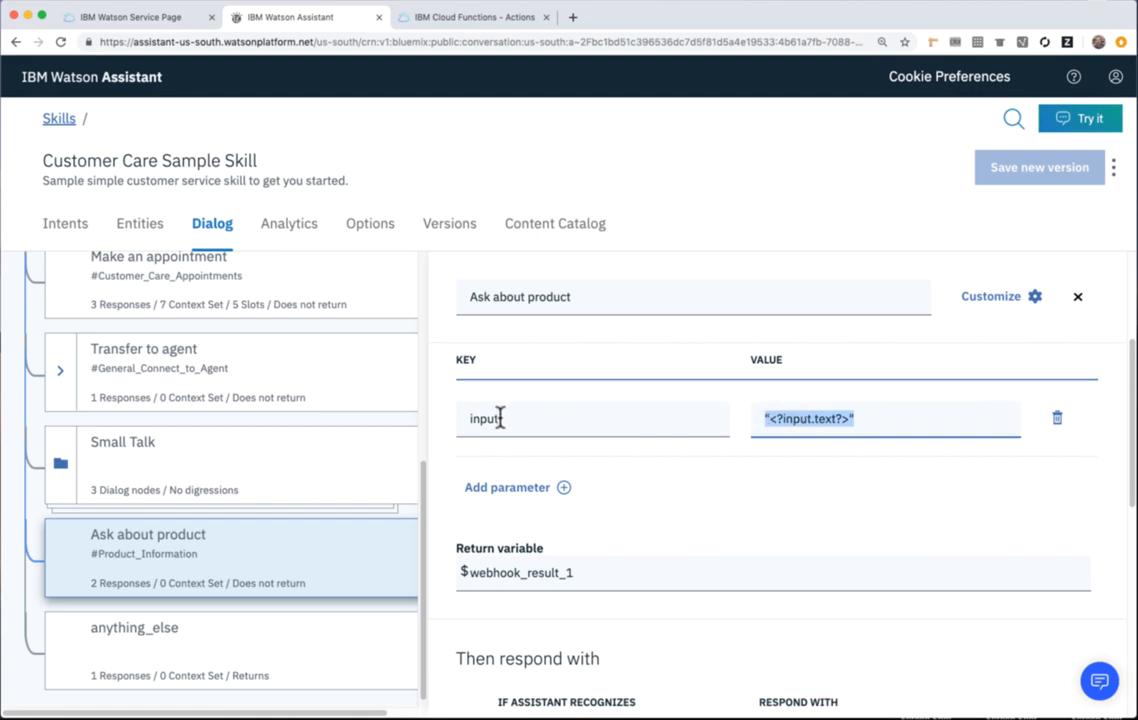
scroll(533, 528, down, 5)
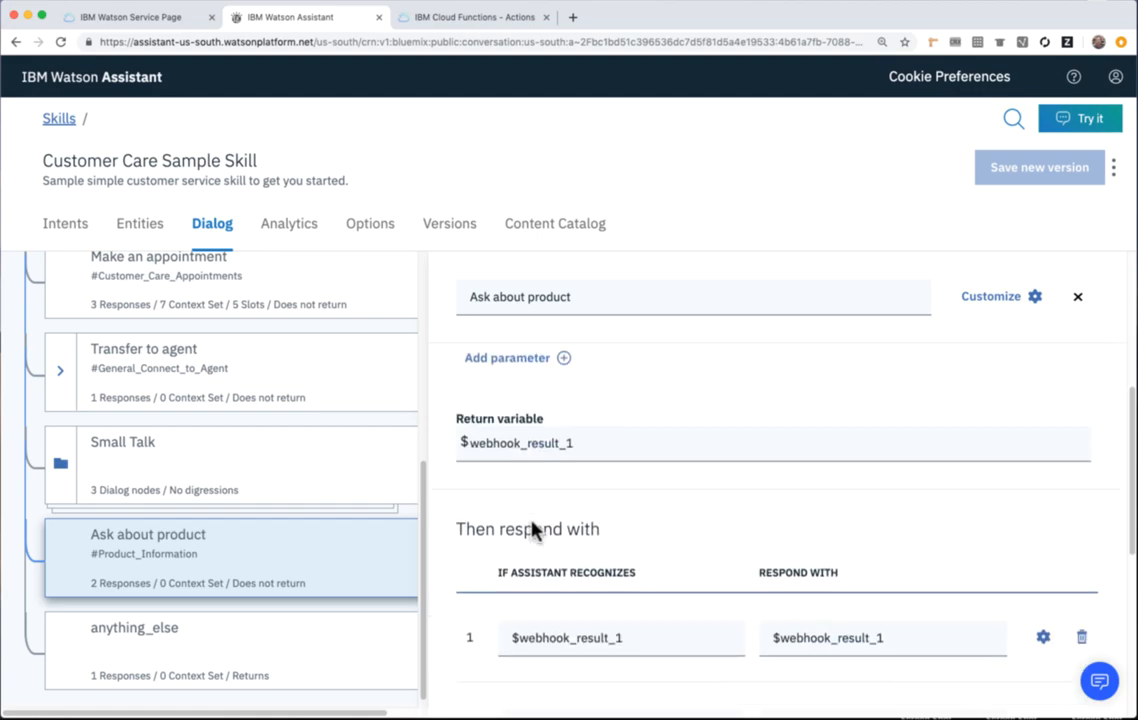
drag(627, 509, 511, 507)
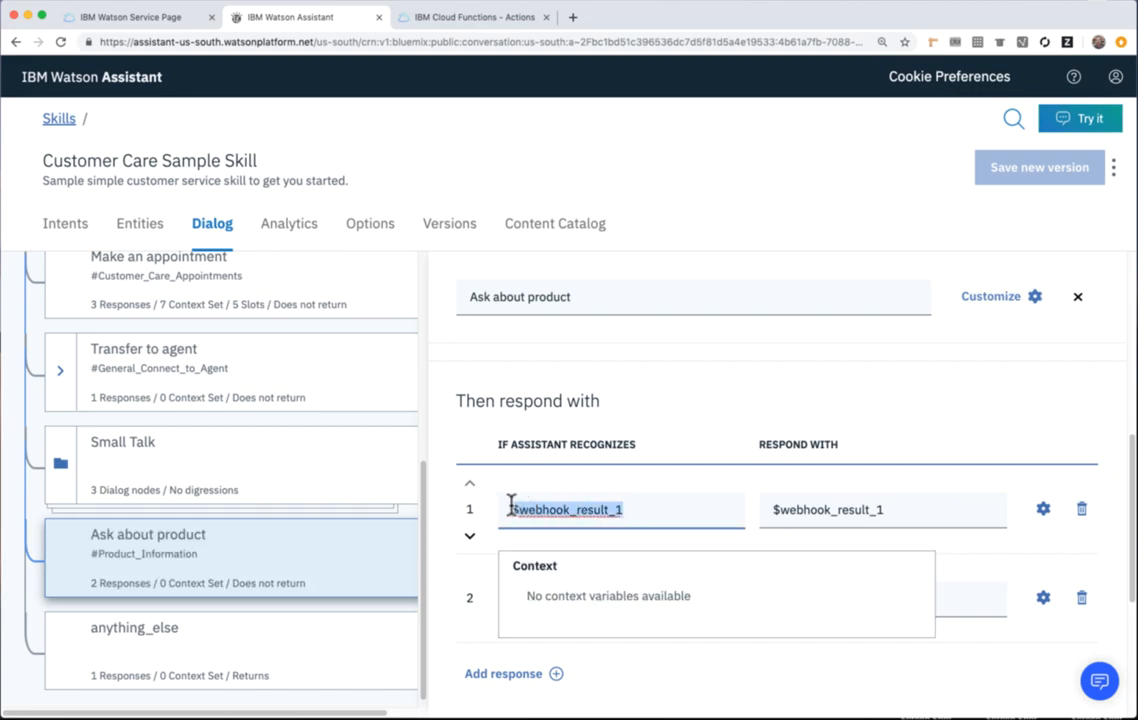
click(772, 376)
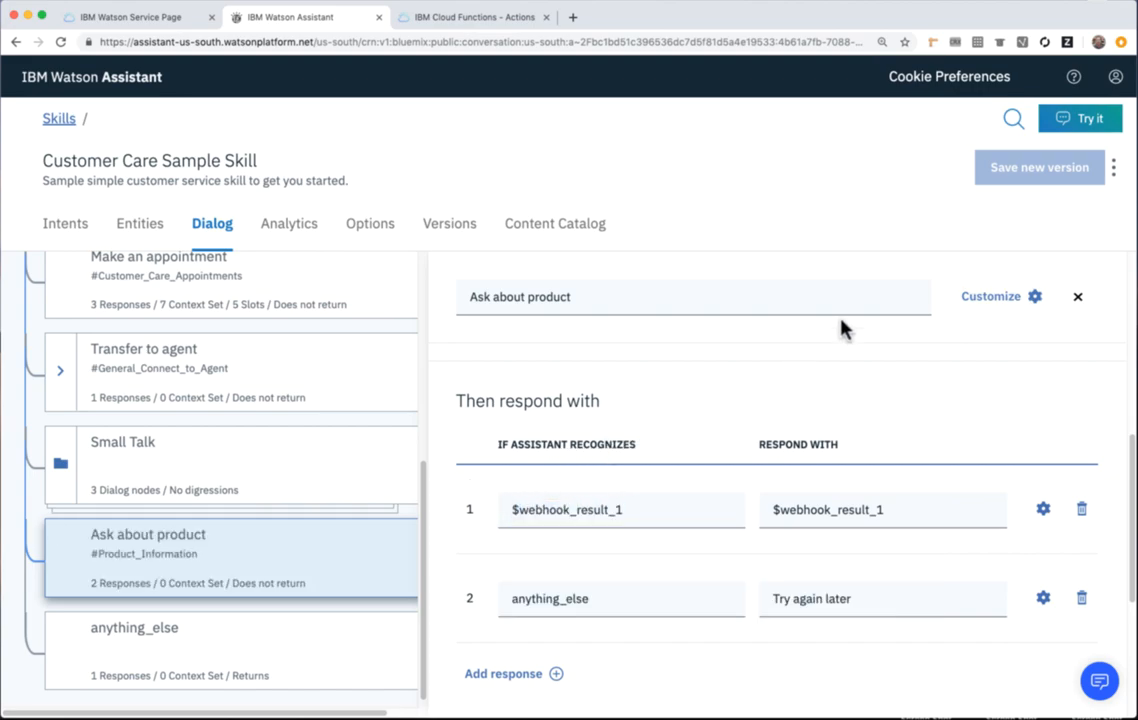
Test the skill by asking the virtual assistant "how do I turn on my heater".
click(1088, 120)
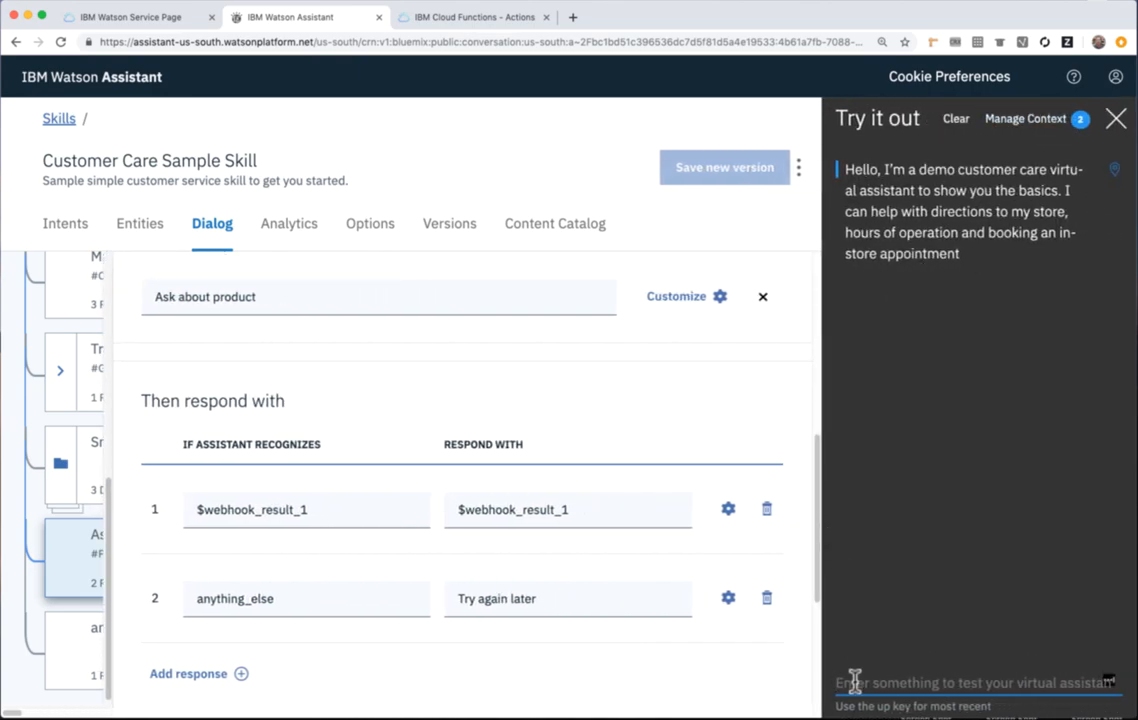
text(h)
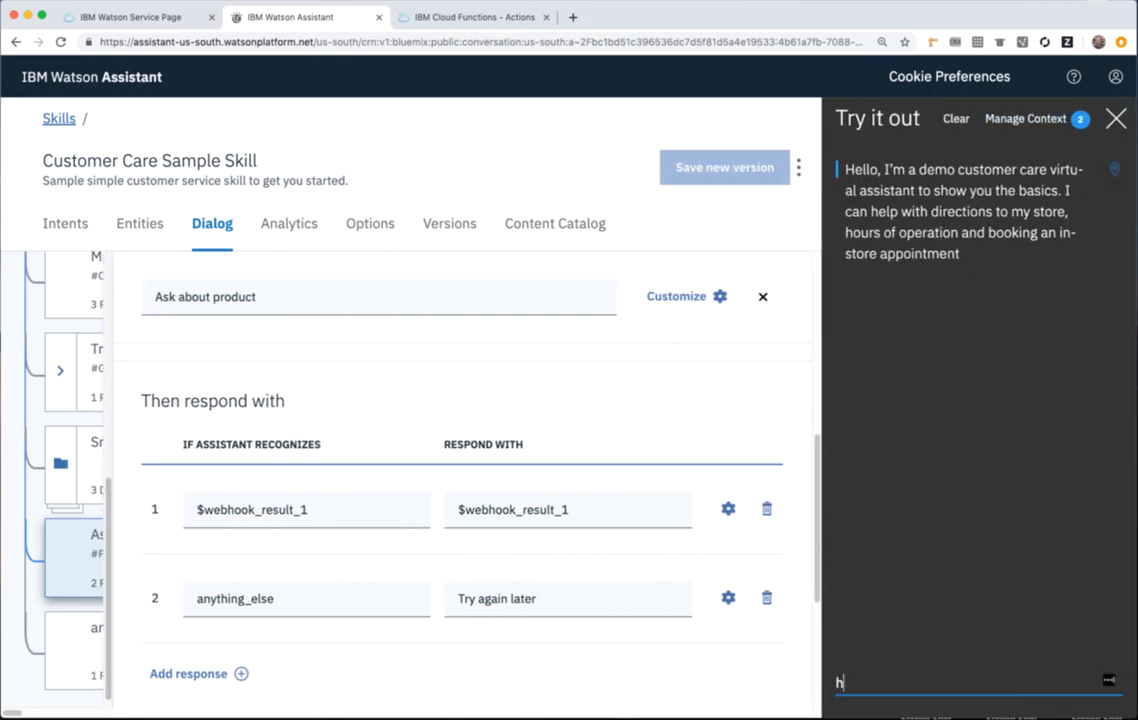
text(ow do I turn on my heater)
key(Return)
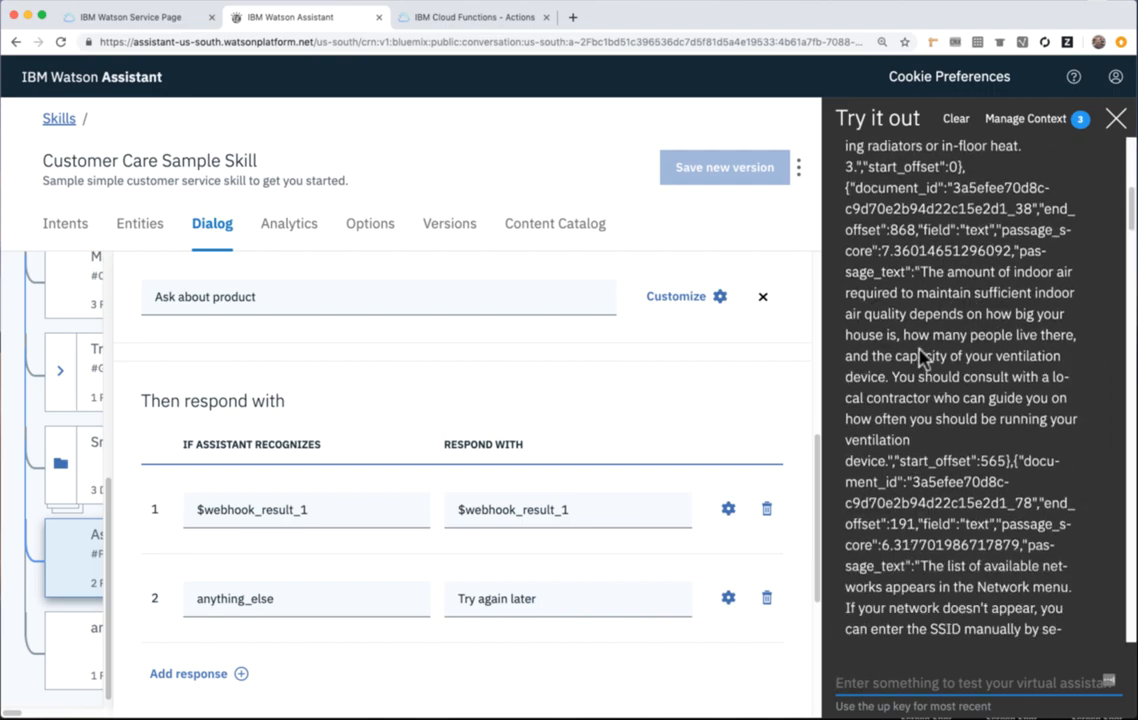
Review the recognized intent and the Discovery passages returned for the heater question, and close the test chat.
scroll(1130, 232, up, 5)
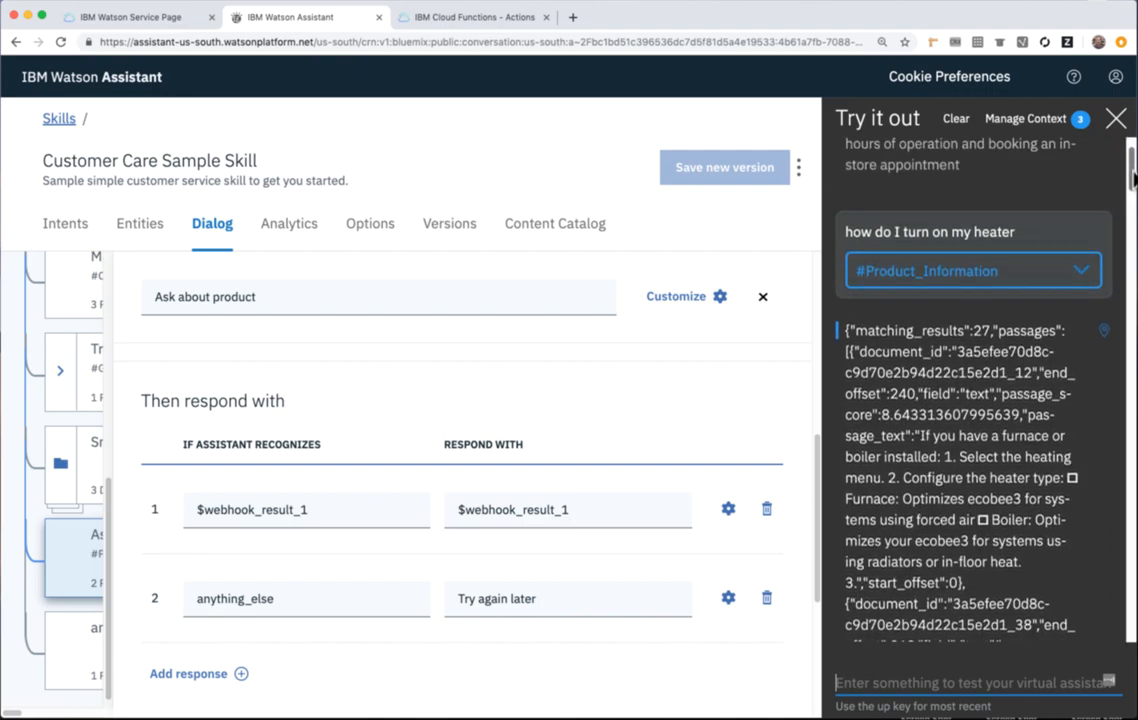
drag(914, 330, 997, 331)
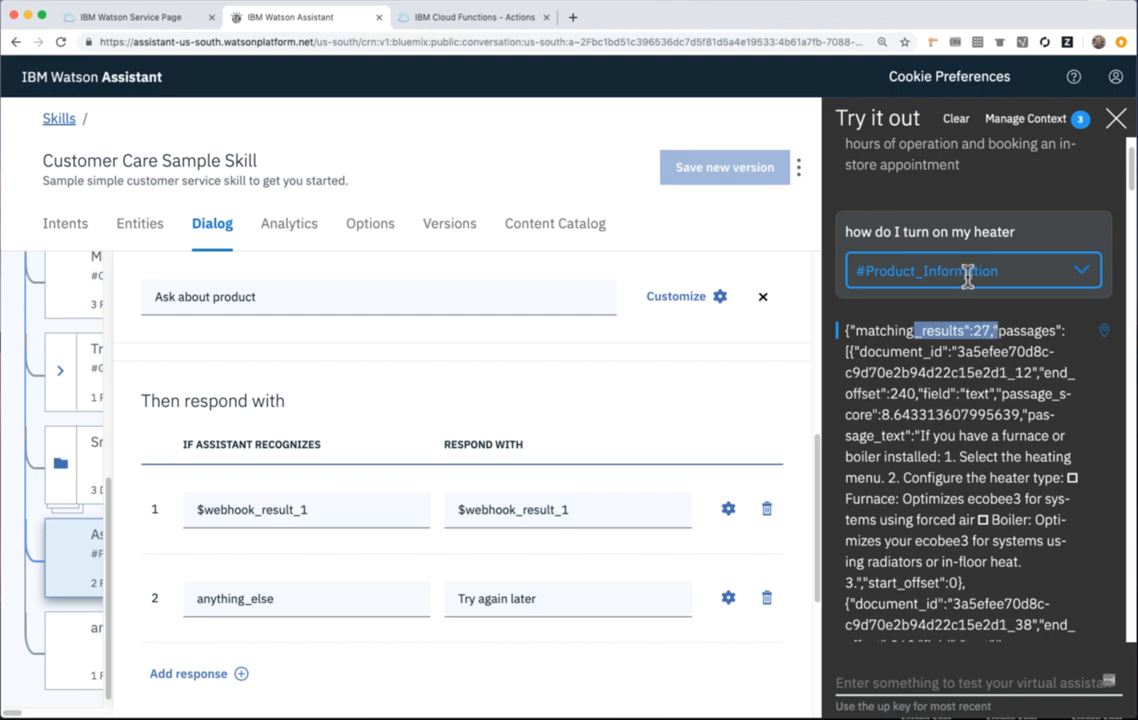
click(1115, 120)
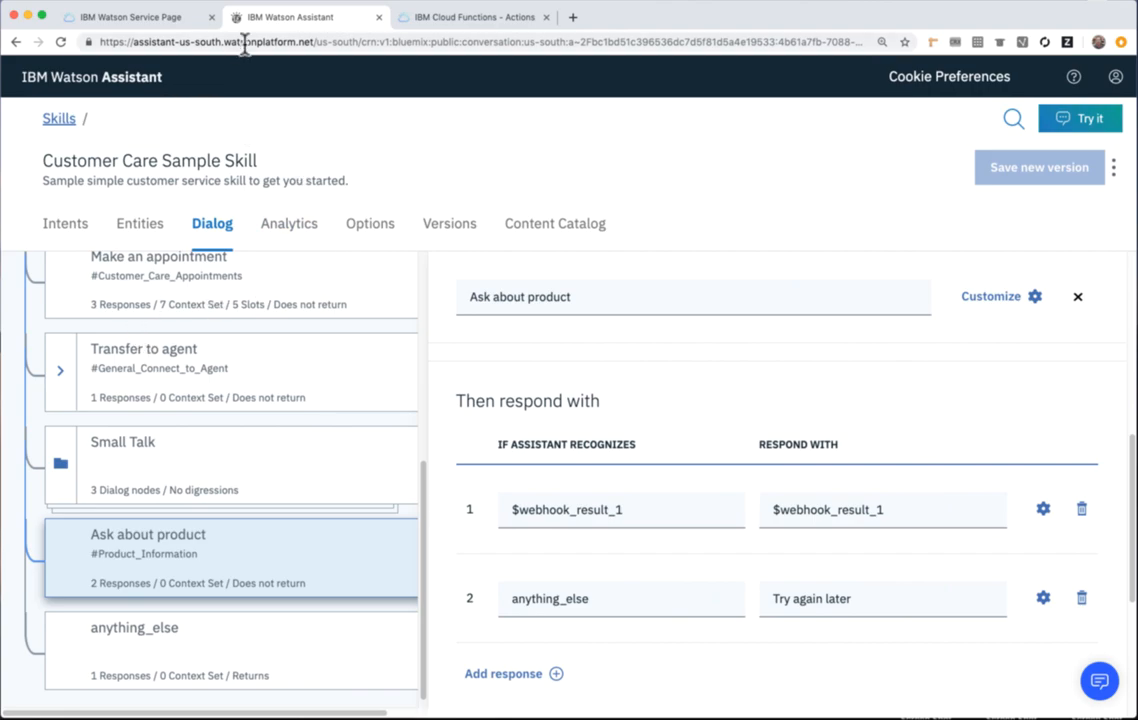
Launch Watson Assistant again from the watson-assistant-beta service page and show its skills list.
click(126, 20)
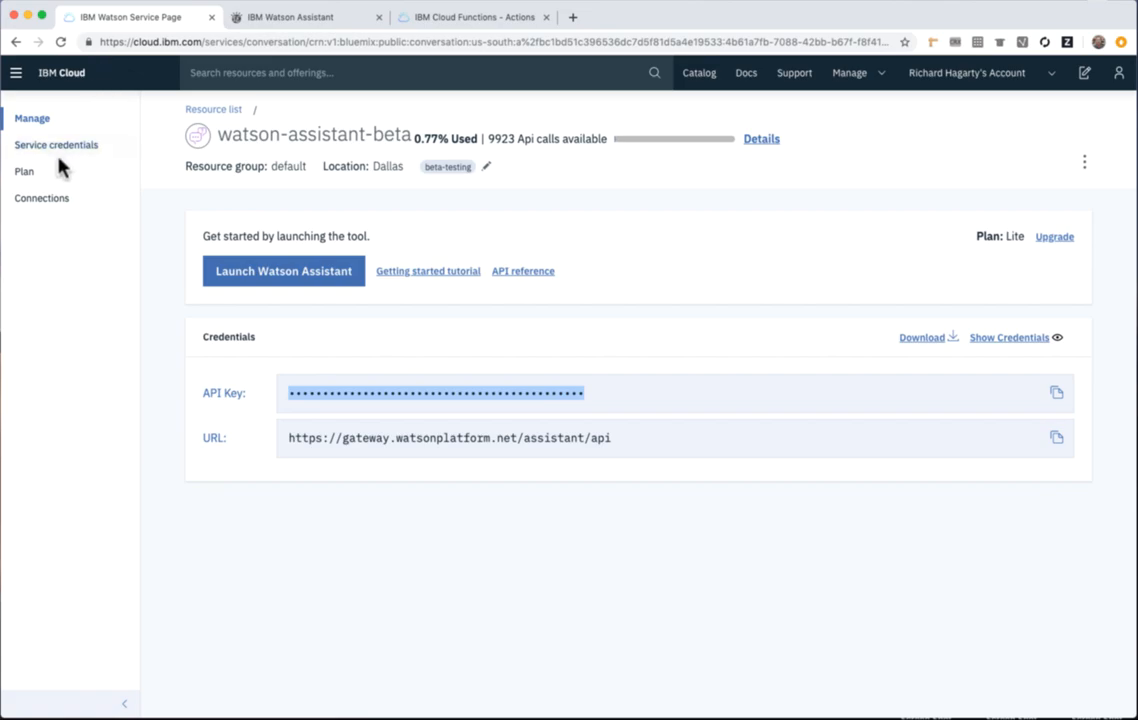
click(274, 283)
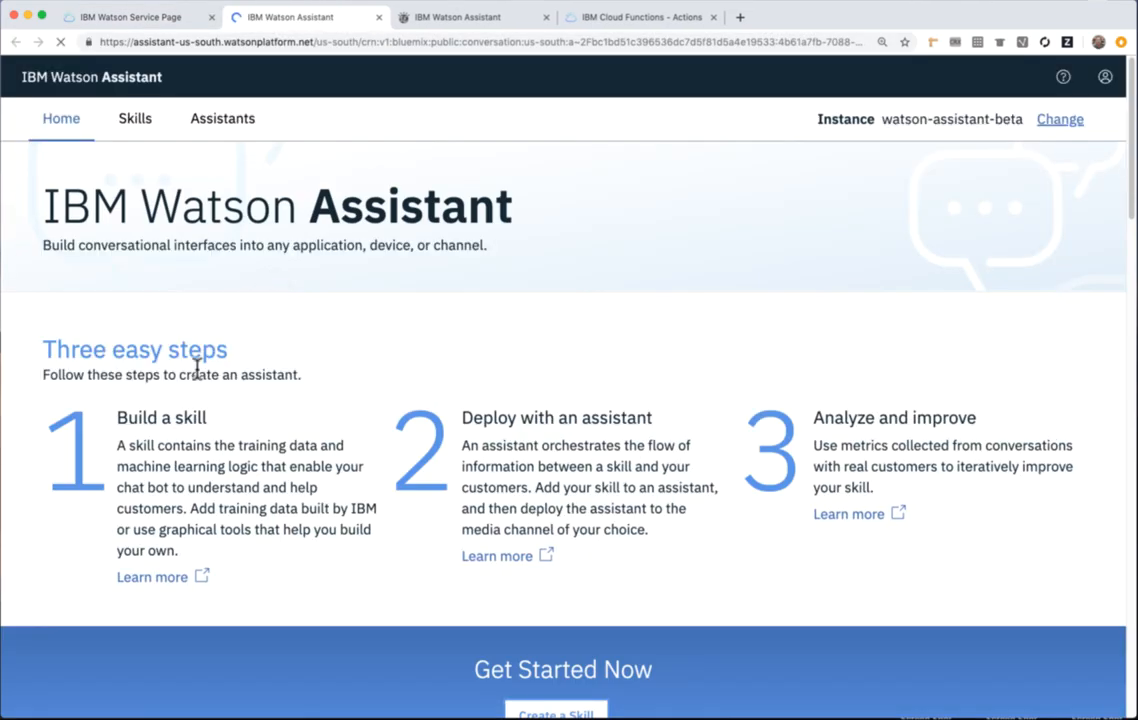
click(139, 124)
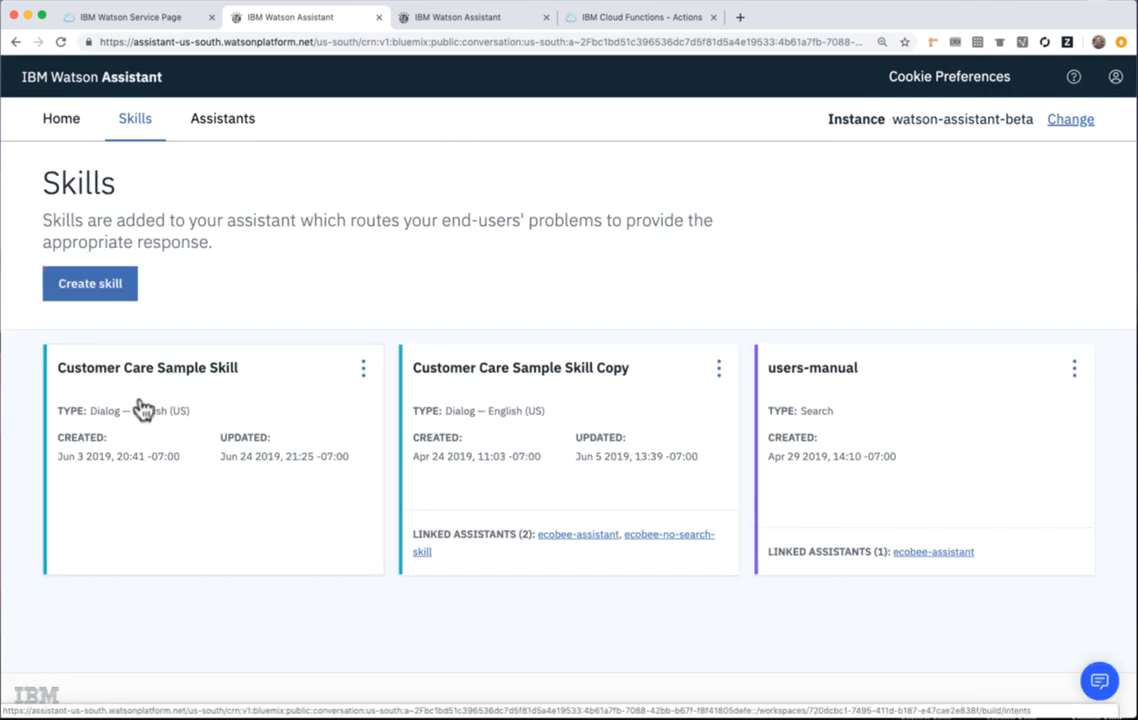
View the API details of the Customer Care Sample Skill, highlighting its workspace ID and the first service credential's password.
click(364, 374)
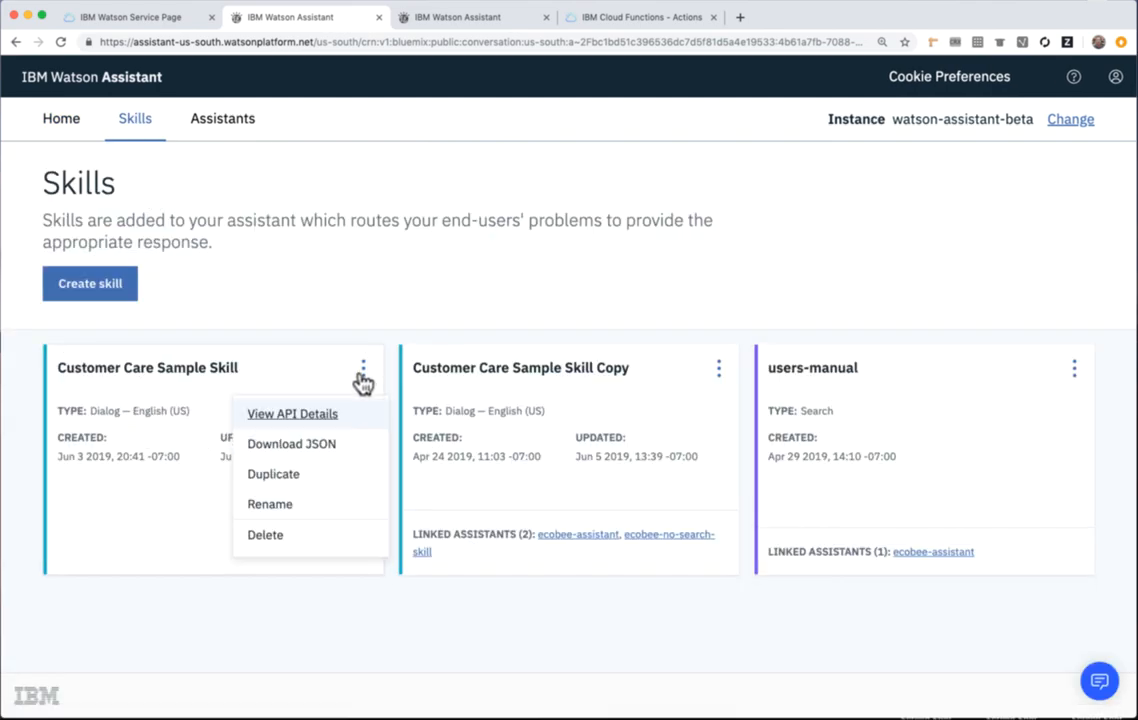
click(290, 420)
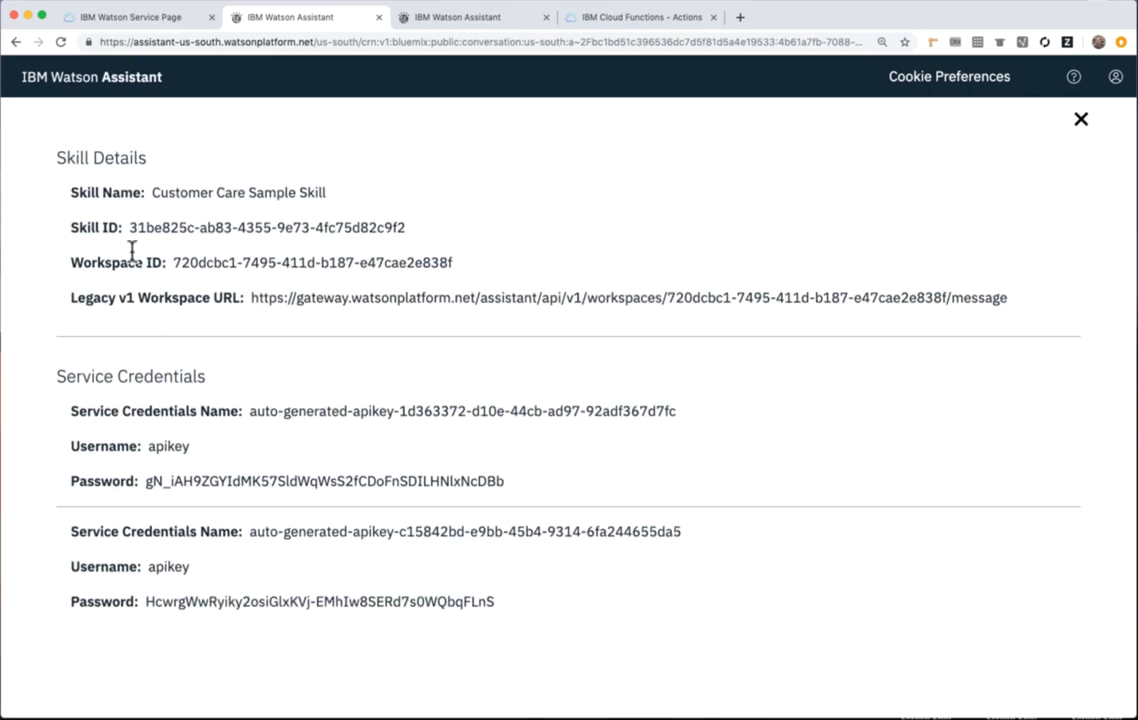
drag(175, 265, 476, 273)
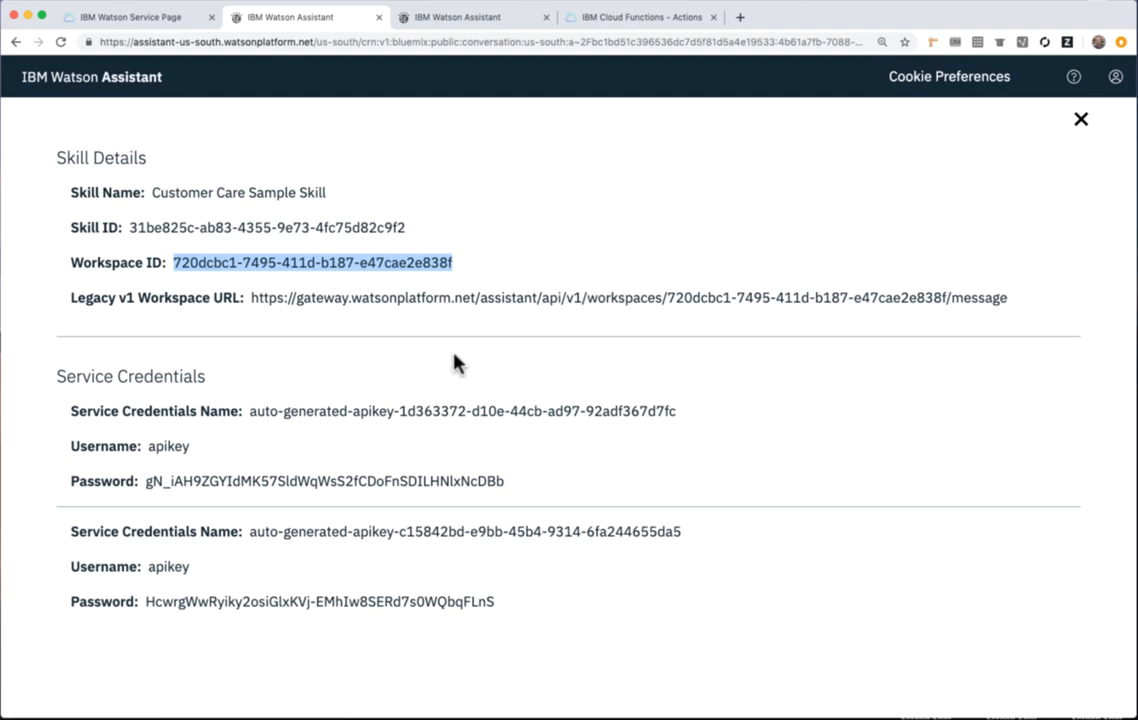
drag(146, 481, 508, 490)
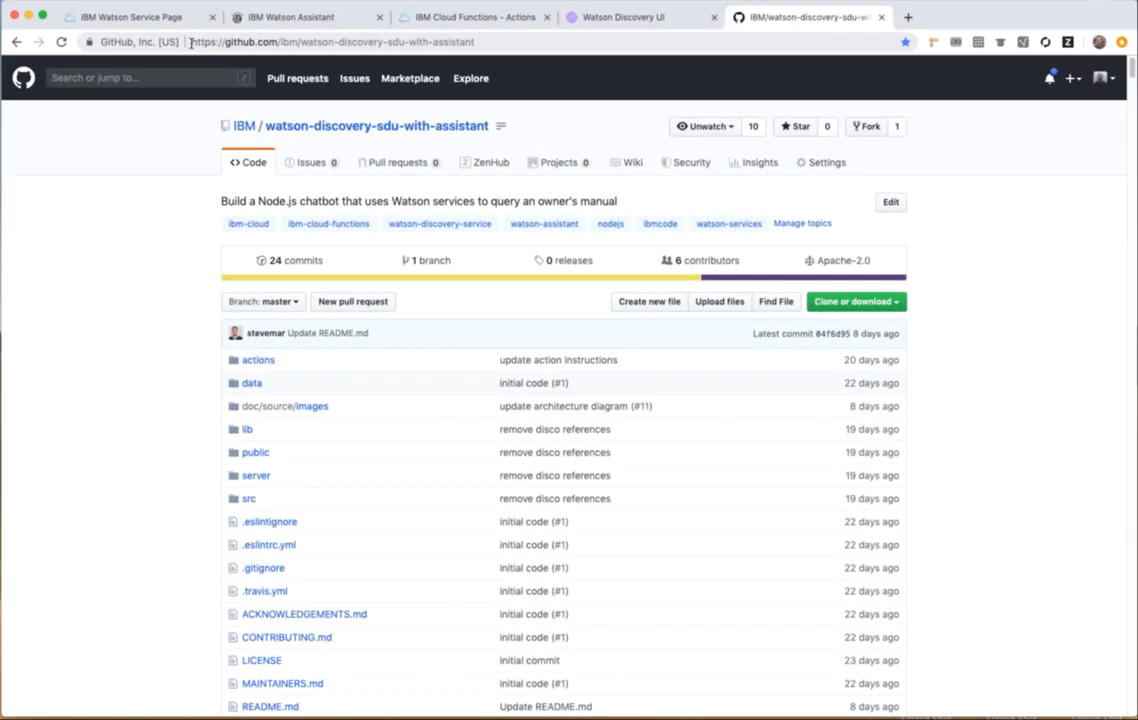
Select the web address of the IBM/watson-discovery-sdu-with-assistant repository on GitHub.
click(190, 42)
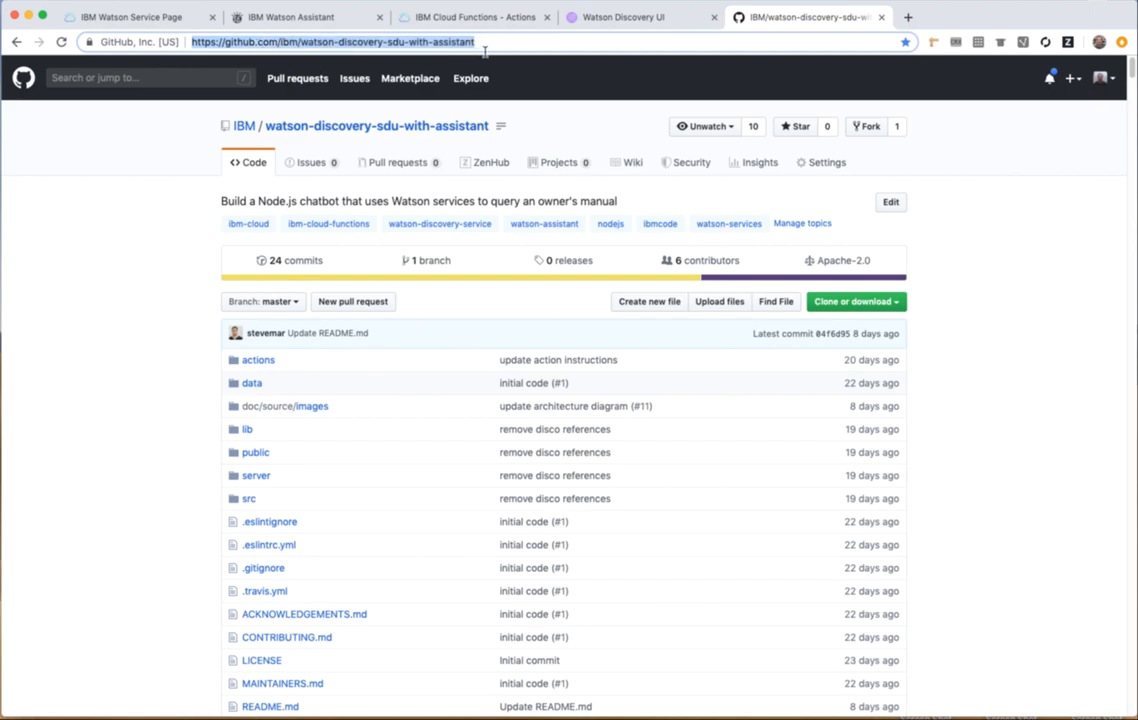